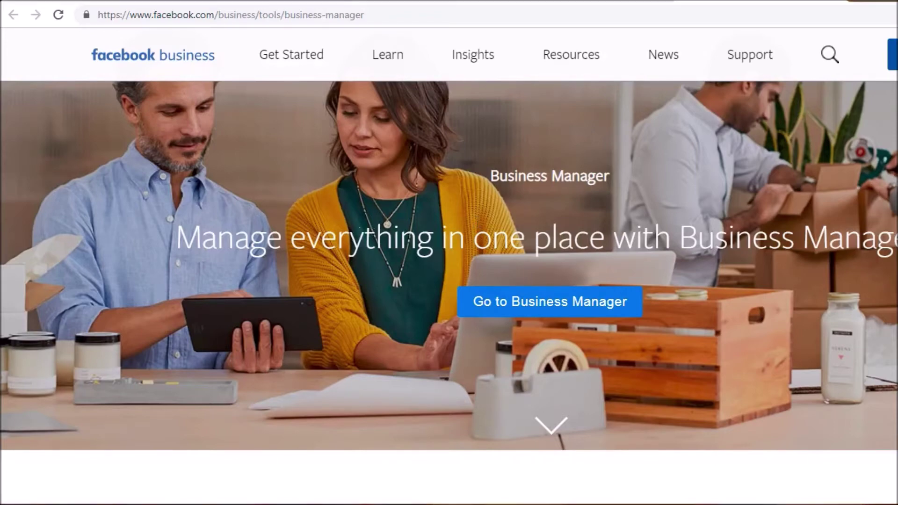
Read through the Business Manager overview page, including the sections on managing access, taking action and safeguarding the business
scroll(352, 237, down, 8)
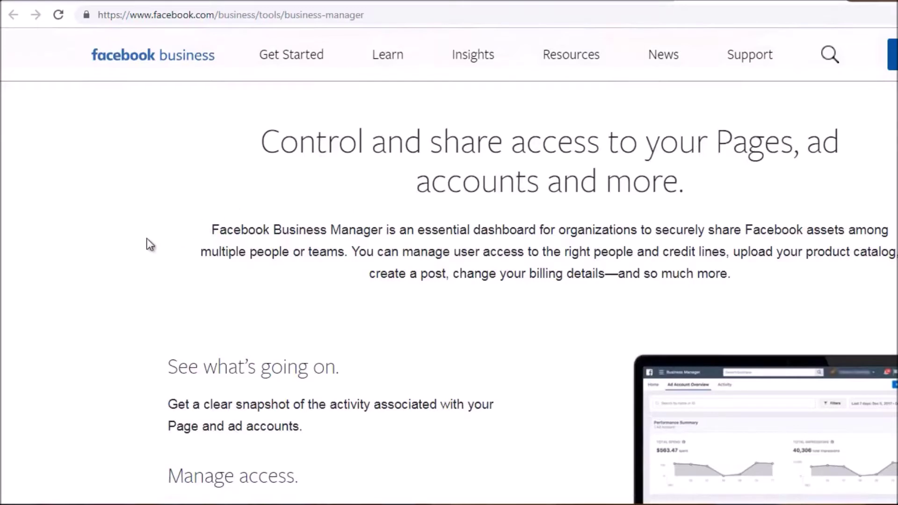
scroll(148, 239, down, 5)
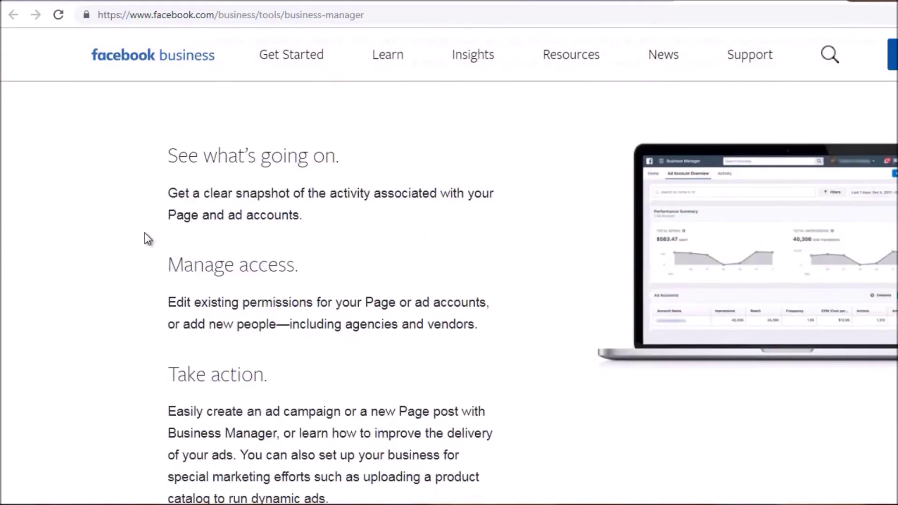
scroll(145, 232, down, 2)
scroll(145, 232, up, 2)
scroll(145, 162, down, 2)
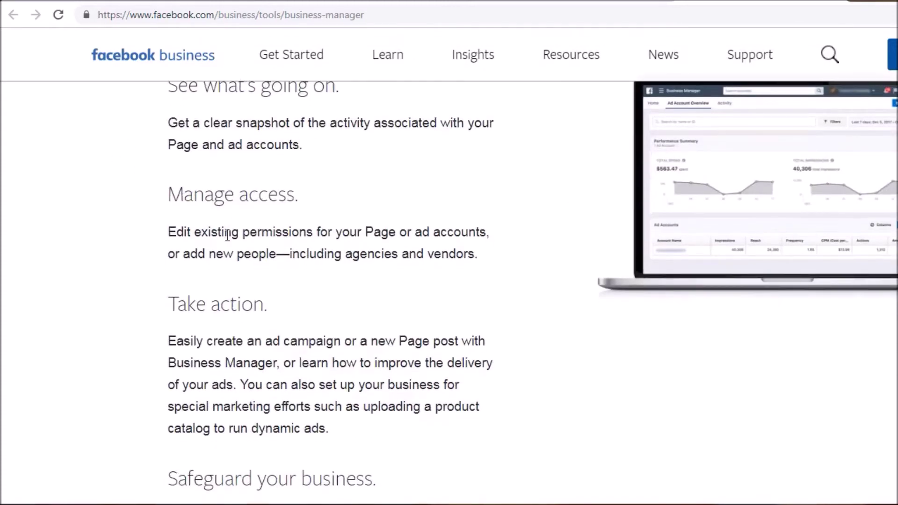
drag(231, 231, 359, 233)
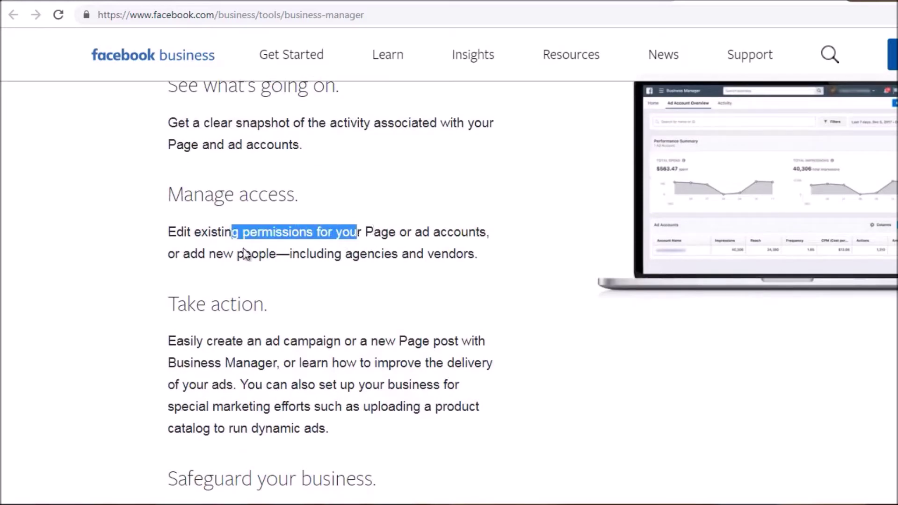
scroll(171, 270, down, 5)
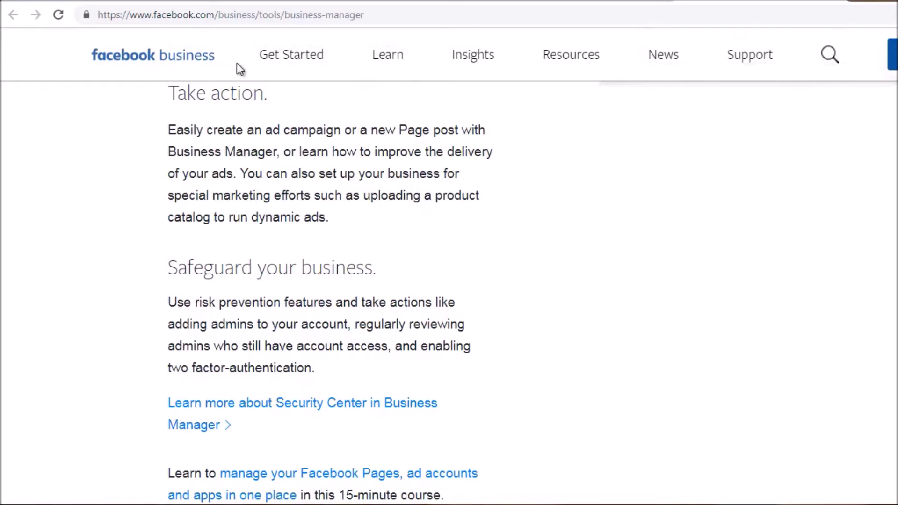
Open the form for creating a Business Manager account and look over its required fields
click(582, 1)
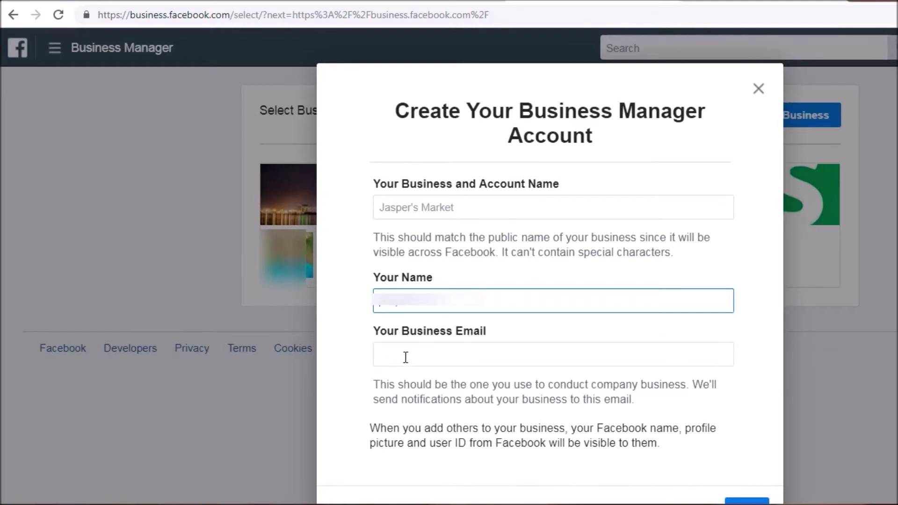
scroll(367, 371, down, 2)
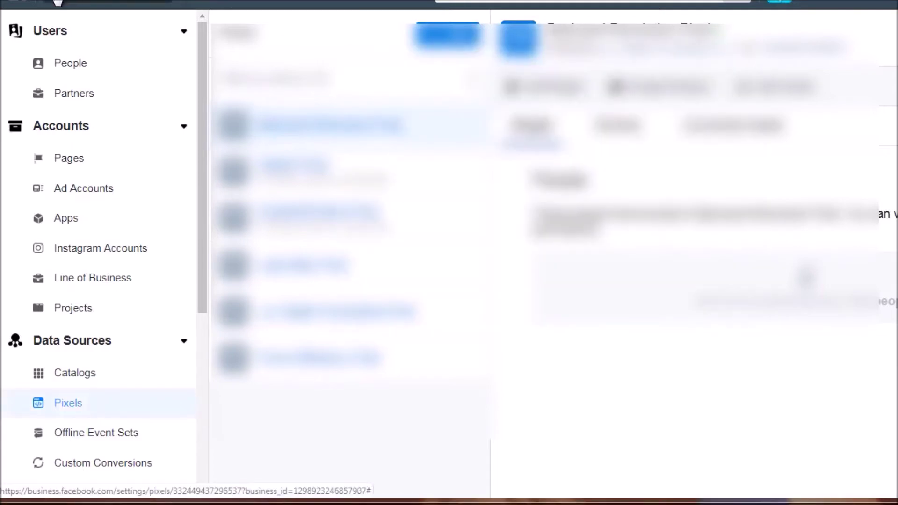
Go to the Pixels page of Events Manager and start adding a Facebook Pixel as a new data source
click(58, 3)
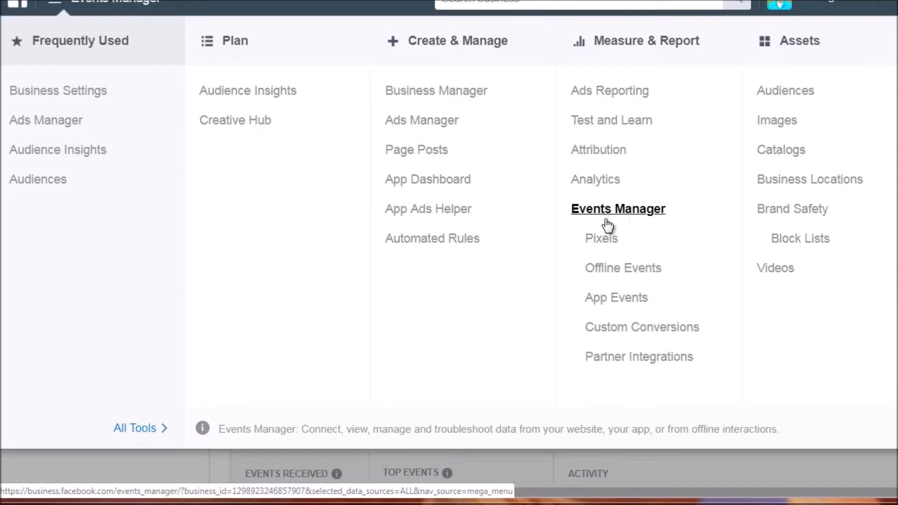
click(592, 238)
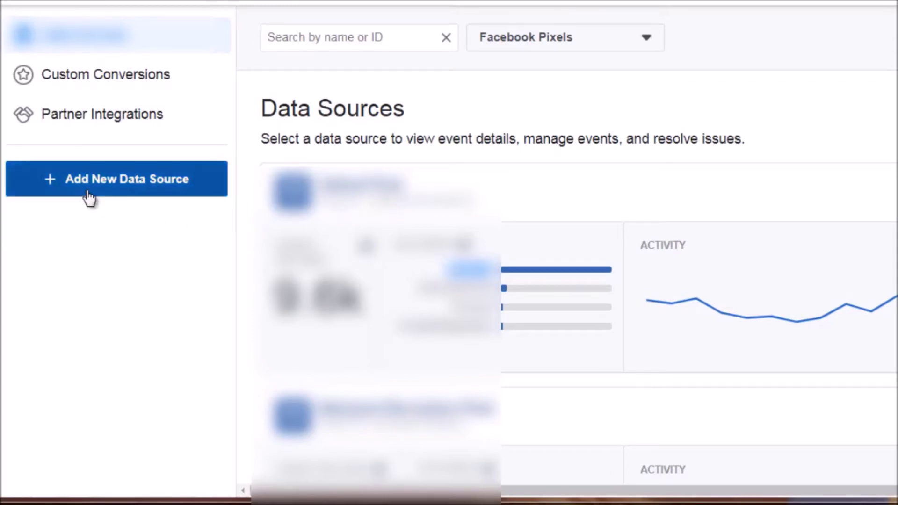
click(120, 197)
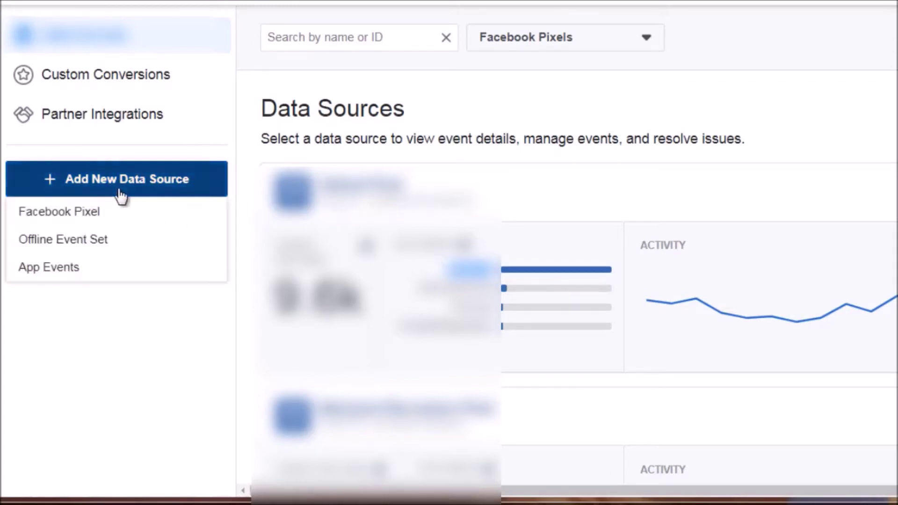
click(98, 216)
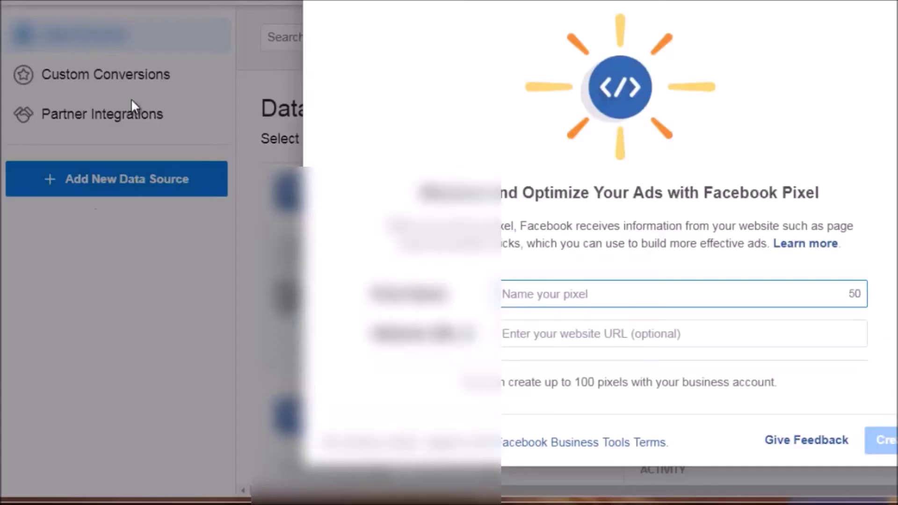
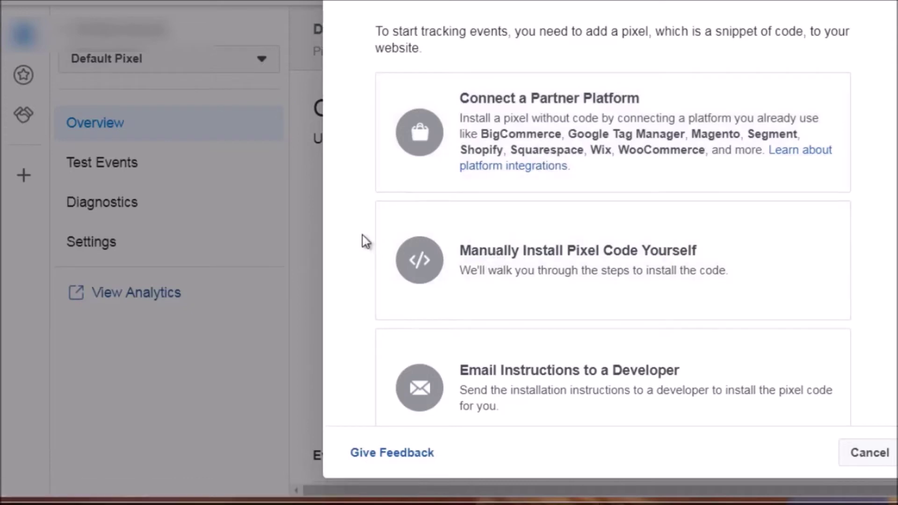
Choose to install the default pixel's code manually on the website
scroll(366, 241, down, 1)
scroll(355, 199, up, 1)
click(536, 271)
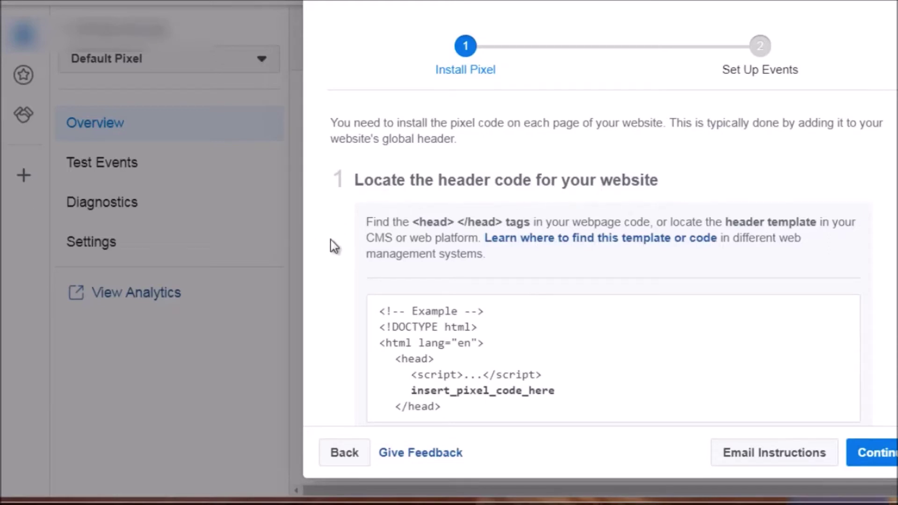
Copy the entire Facebook pixel code for pasting into the website header
scroll(340, 226, down, 4)
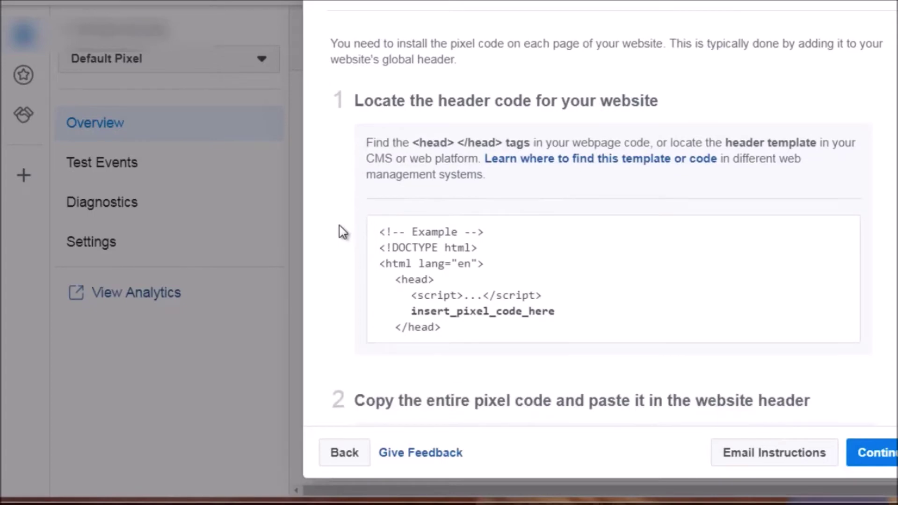
scroll(339, 229, down, 2)
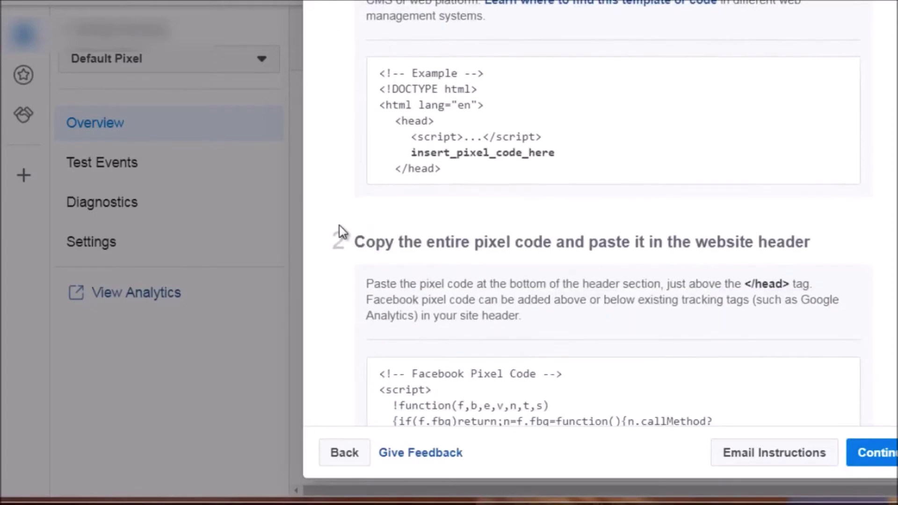
click(484, 388)
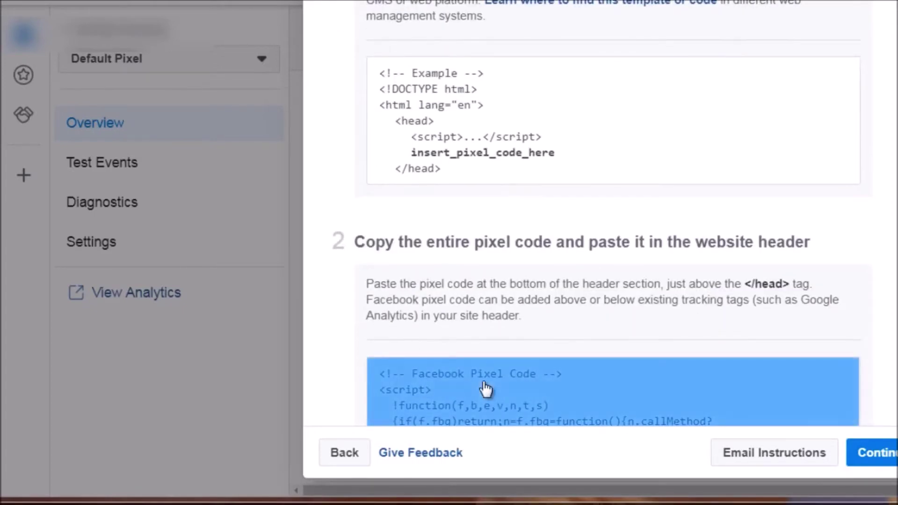
click(570, 382)
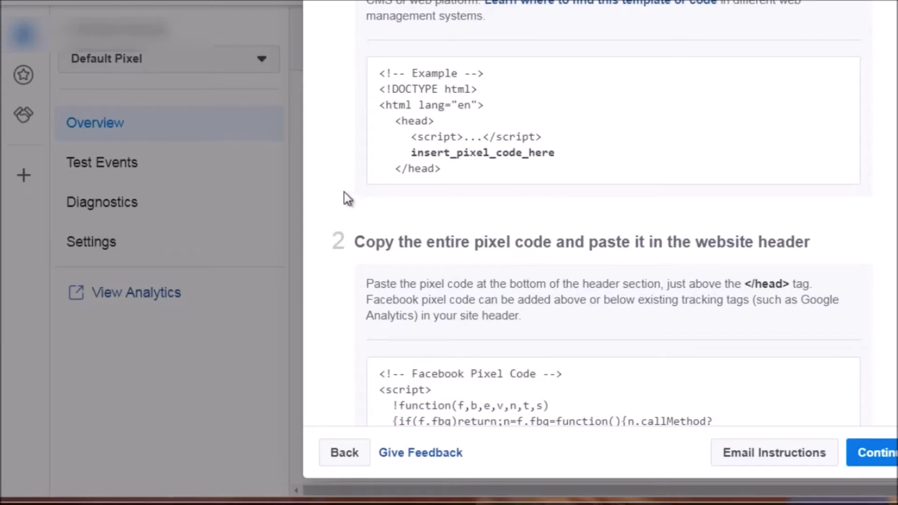
Turn on Automatic Advanced Matching for the pixel and continue to the event setup stage
scroll(340, 196, up, 2)
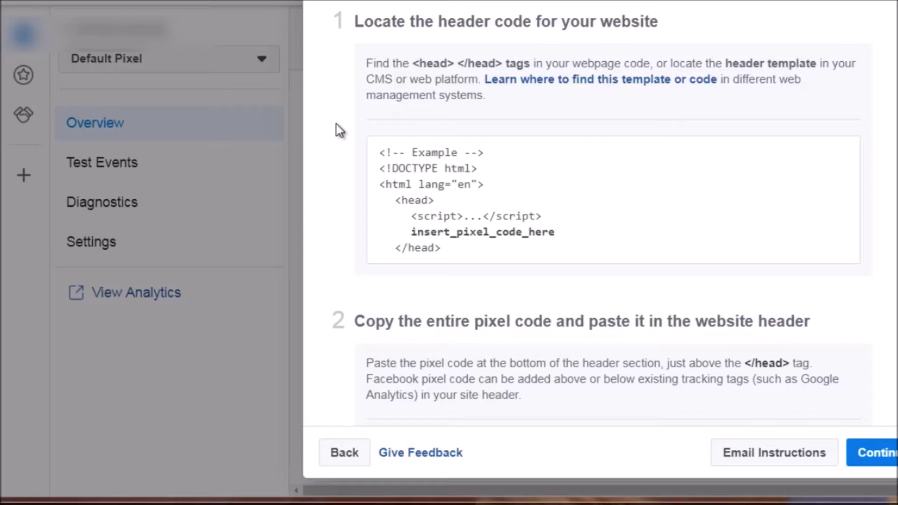
scroll(340, 130, down, 10)
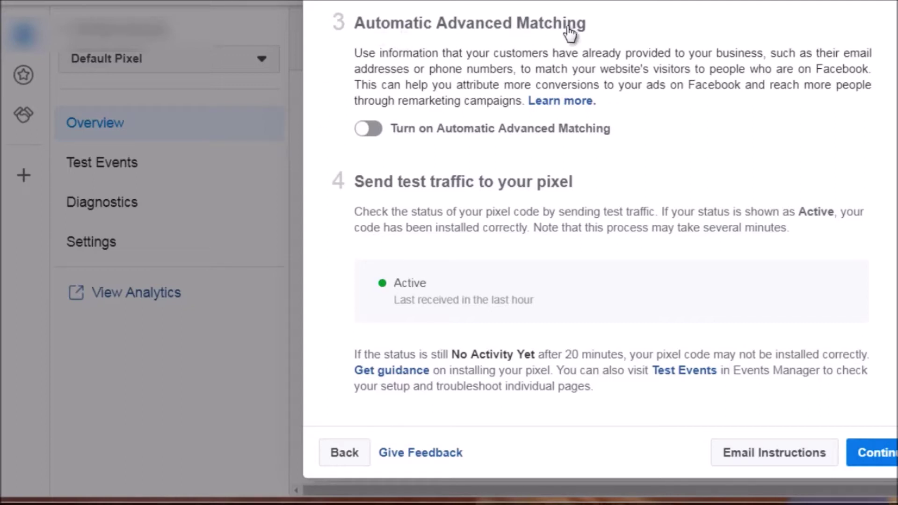
click(373, 134)
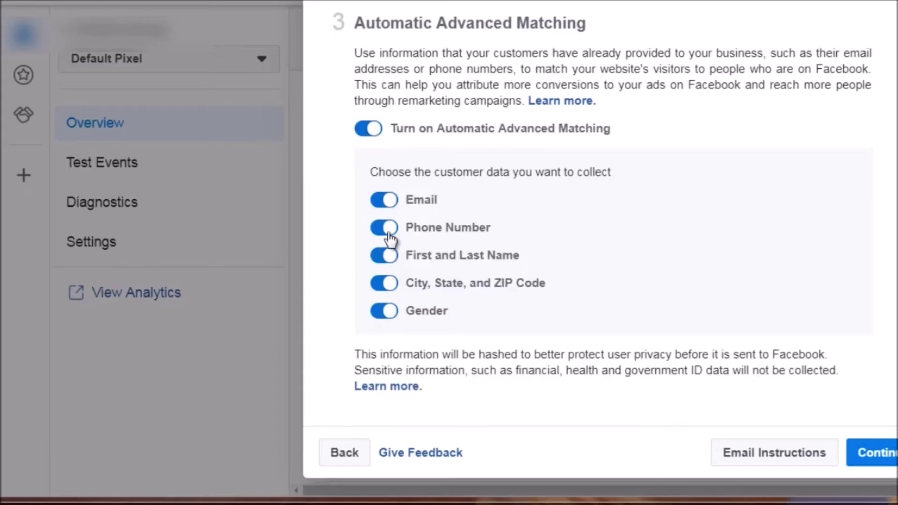
click(888, 461)
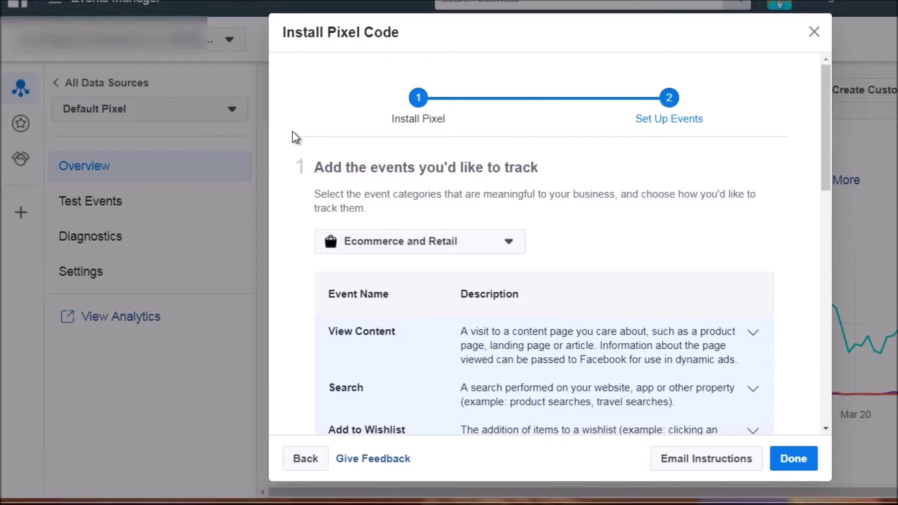
Look through the business categories for event tracking and select Ecommerce and Retail
scroll(292, 132, down, 3)
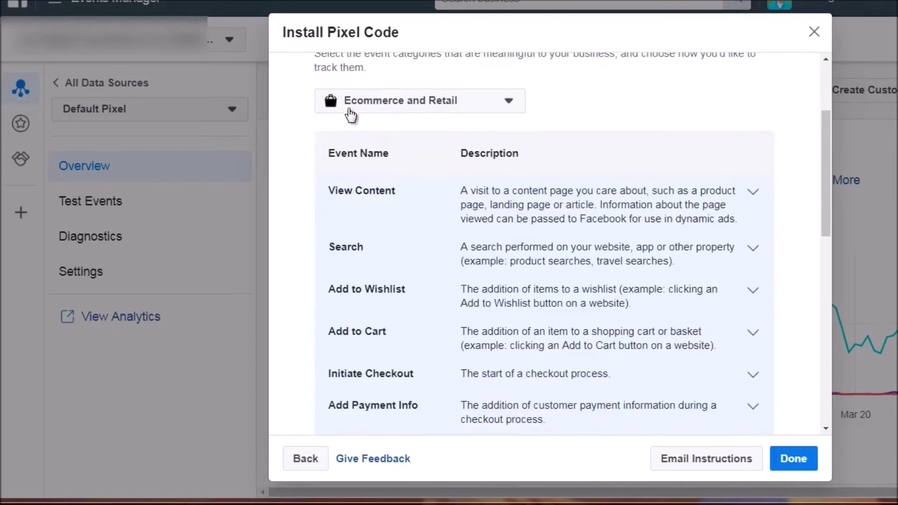
click(353, 111)
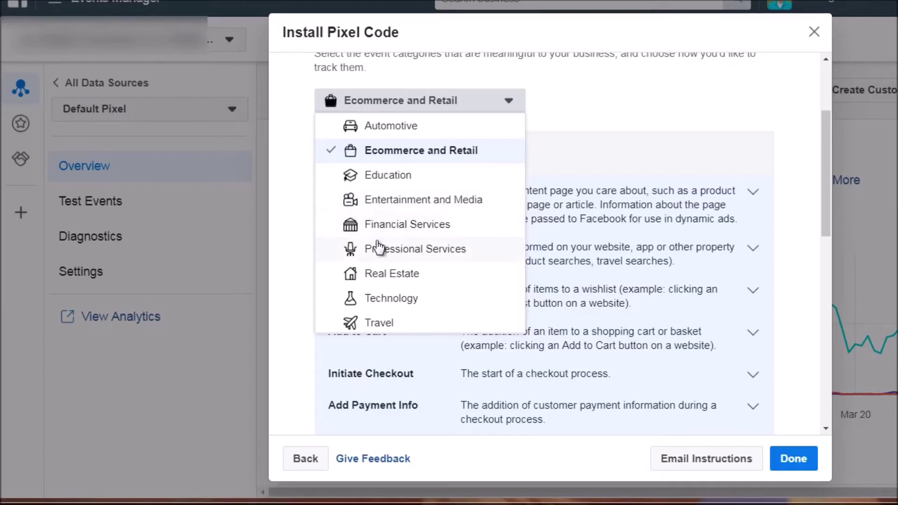
scroll(377, 247, down, 1)
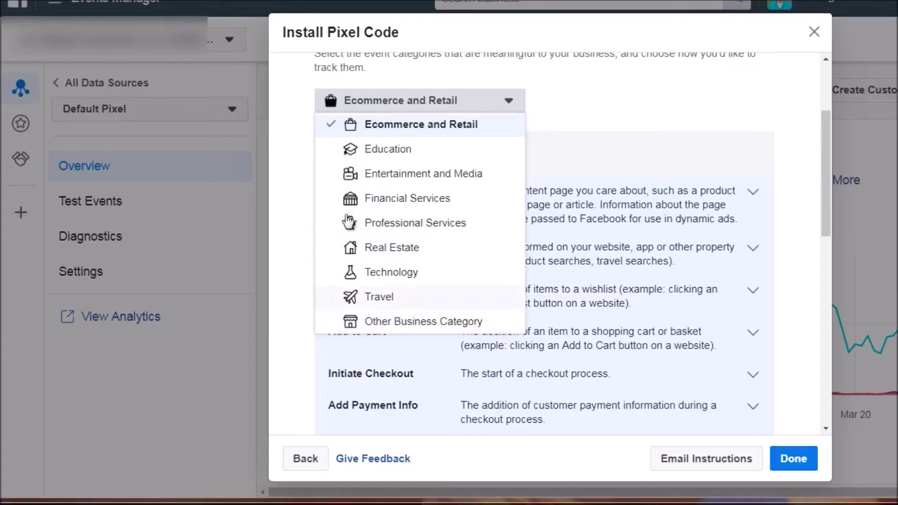
scroll(324, 201, up, 1)
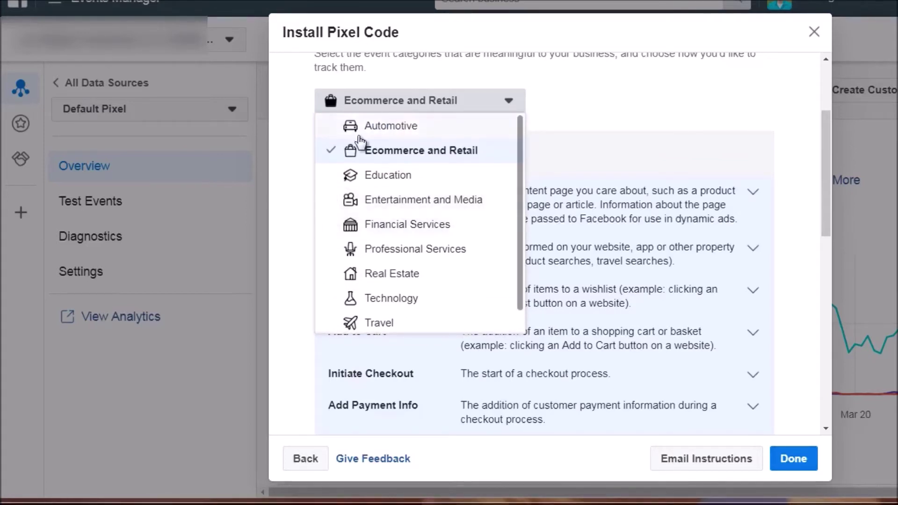
click(368, 152)
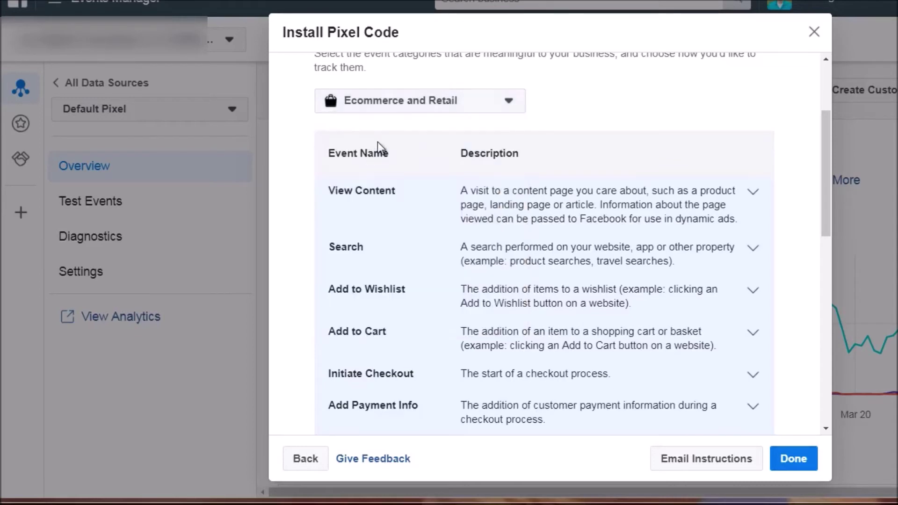
Examine the Ecommerce and Retail events and their descriptions, from View Content down to Schedule
scroll(294, 164, down, 2)
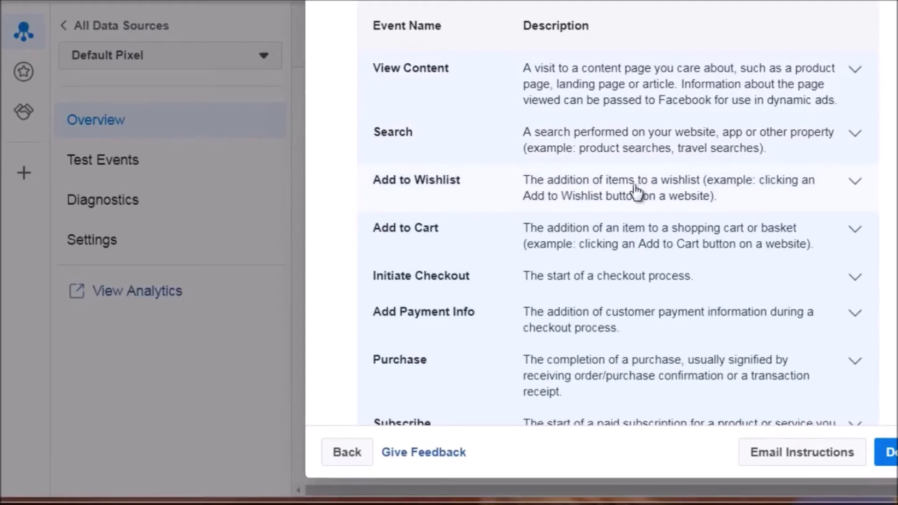
scroll(641, 192, down, 2)
scroll(555, 158, down, 2)
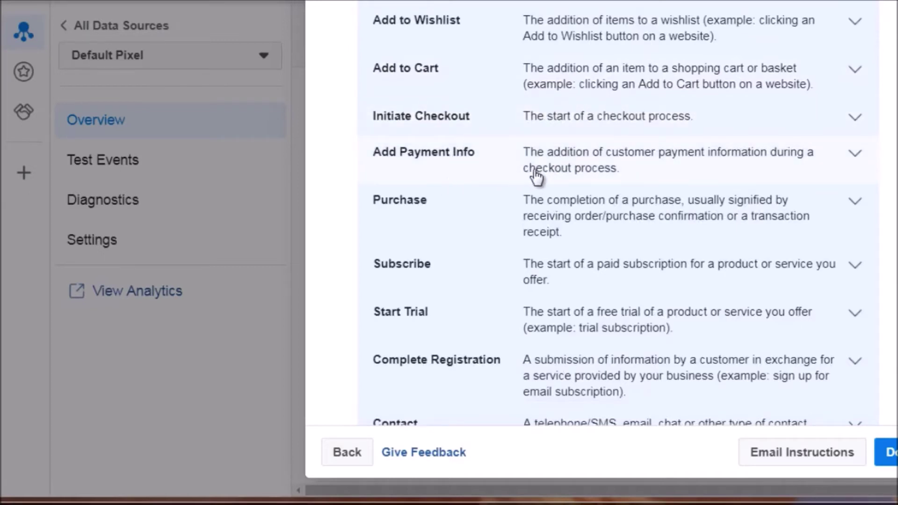
scroll(544, 177, down, 2)
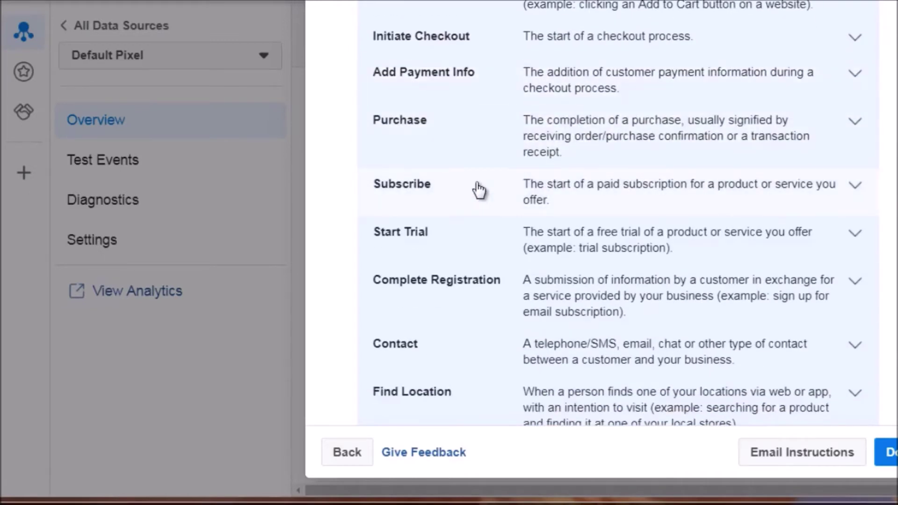
scroll(475, 190, down, 2)
scroll(481, 215, down, 4)
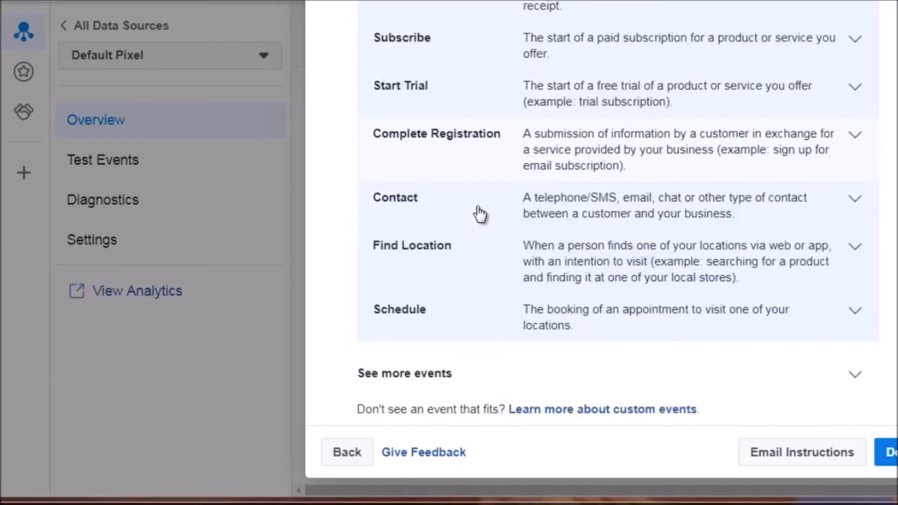
scroll(480, 215, up, 14)
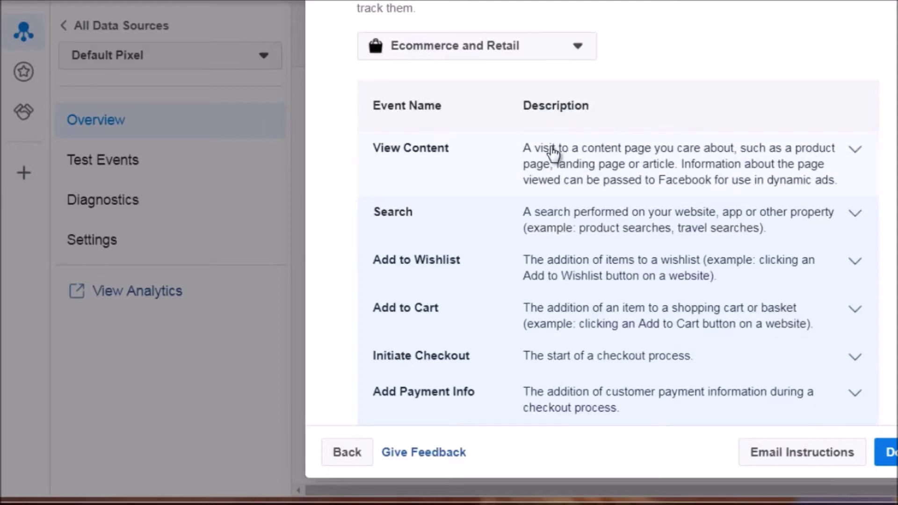
Expand the View Content event and examine its page-load parameters, code snippet and placement instructions
click(552, 167)
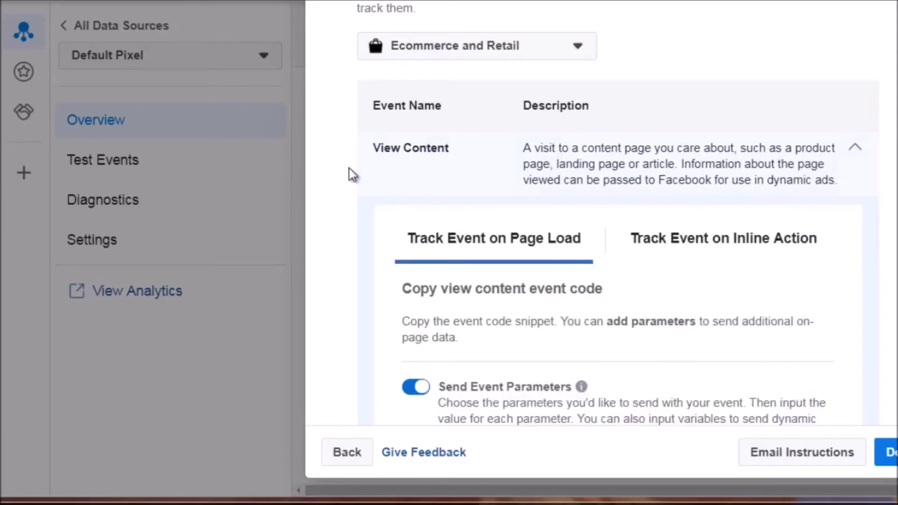
scroll(344, 164, down, 7)
scroll(345, 164, down, 3)
scroll(477, 77, up, 2)
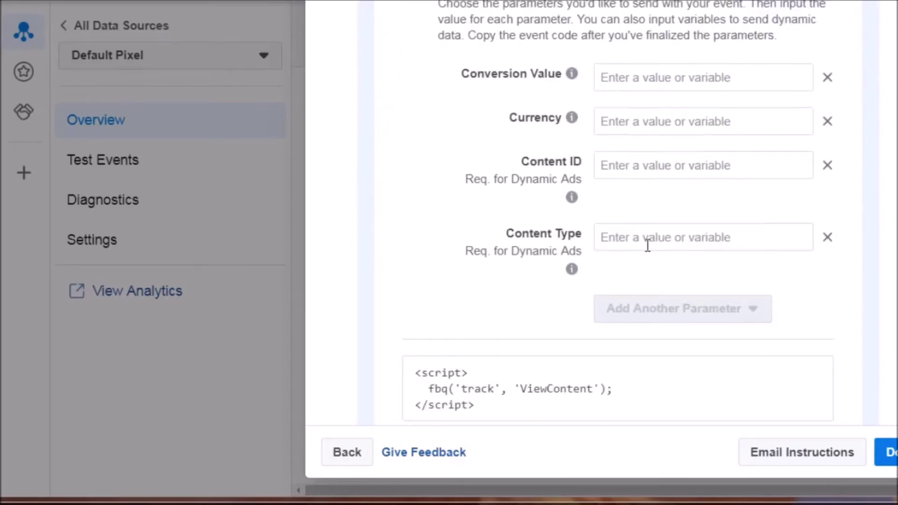
scroll(517, 219, up, 2)
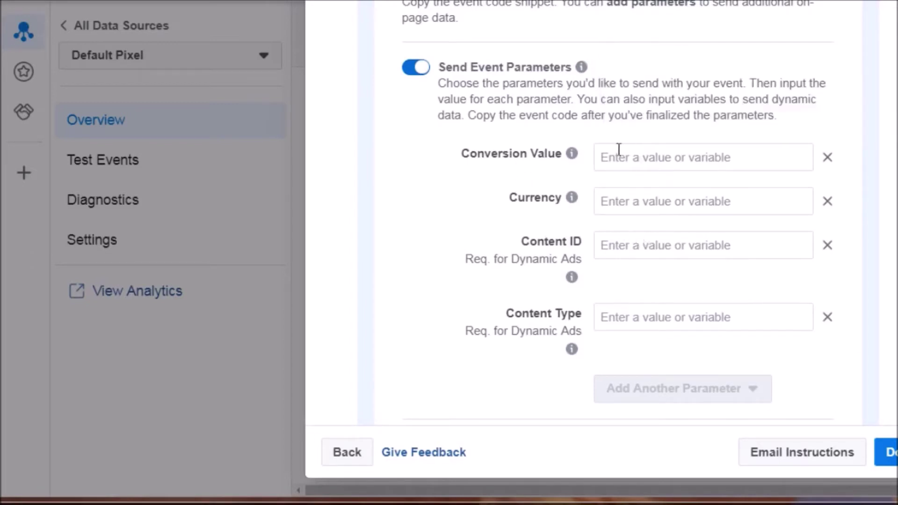
mouse_move(581, 67)
scroll(370, 156, down, 7)
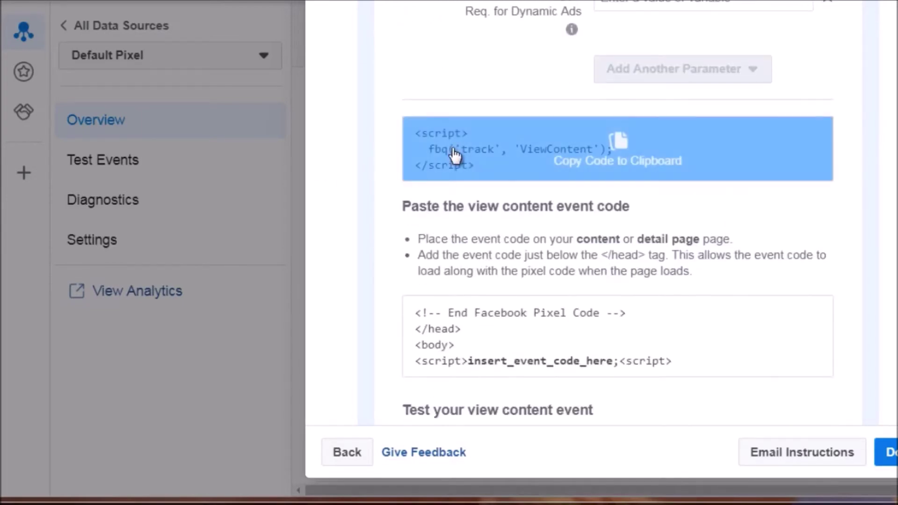
Examine the View Content event's code snippet, paste instructions and activity status, continuing to the events listed below it
mouse_move(505, 181)
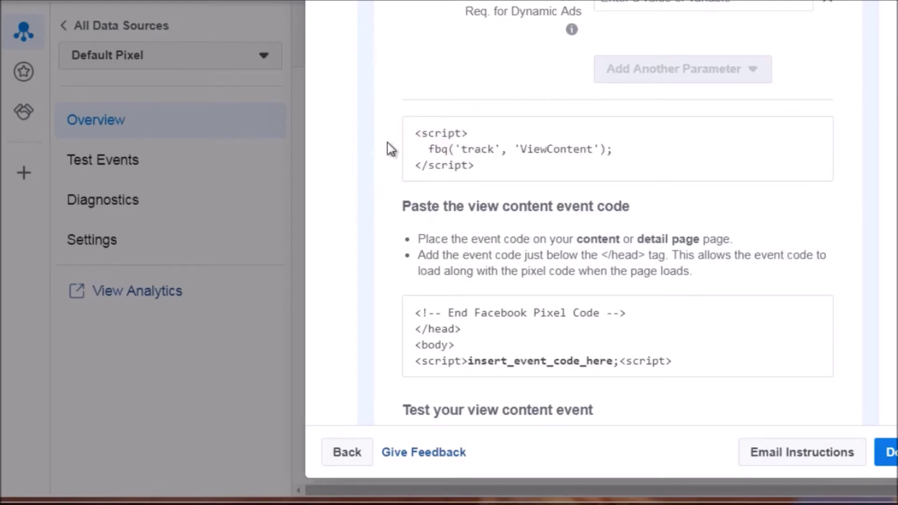
mouse_move(468, 152)
scroll(388, 132, down, 3)
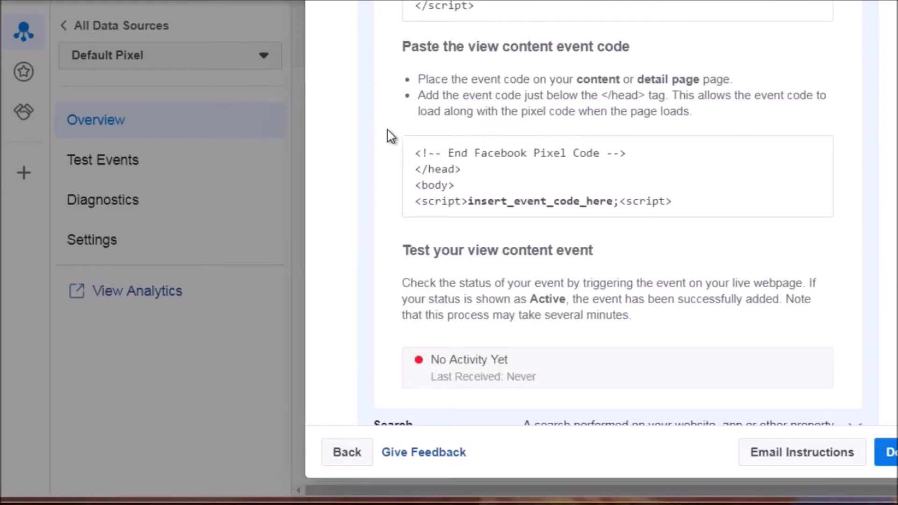
scroll(388, 132, down, 8)
scroll(388, 134, down, 1)
scroll(383, 128, up, 1)
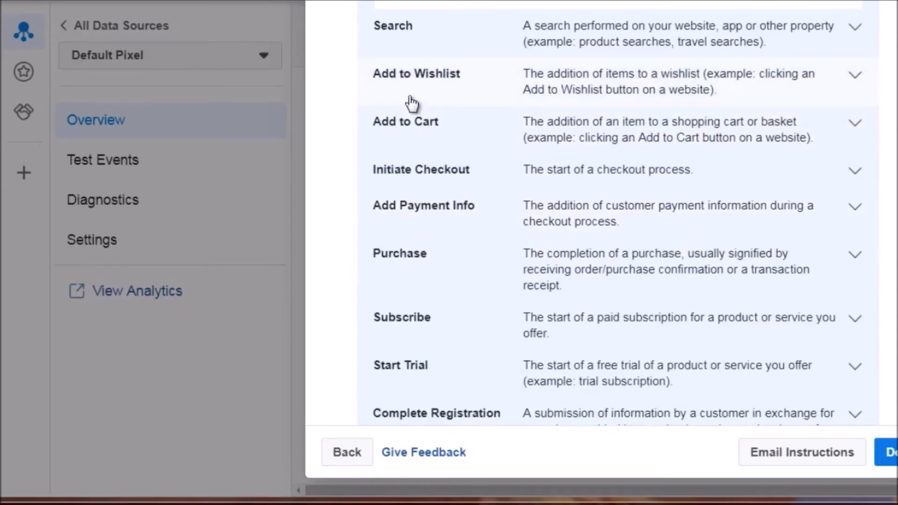
Expand the Add to Cart event and examine its code snippet, placement instructions and test section, plus the remaining Ecommerce and Retail events
click(424, 134)
scroll(345, 182, down, 6)
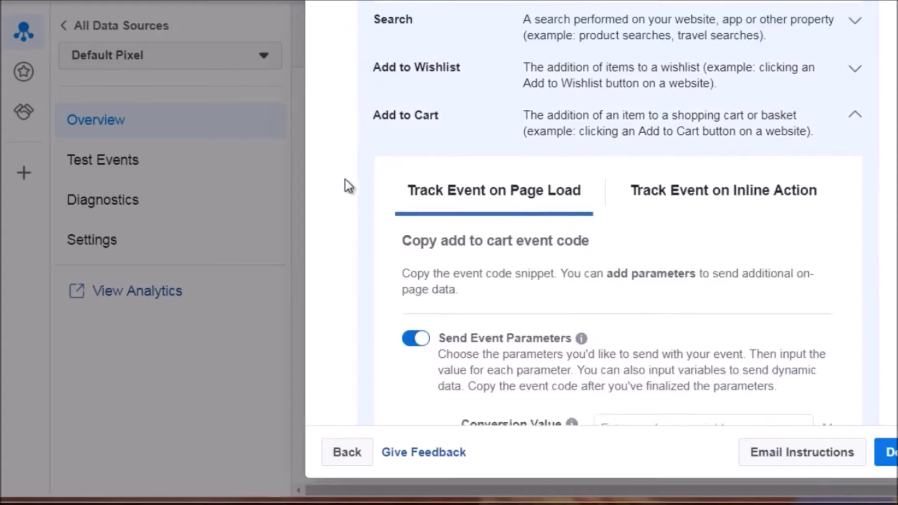
scroll(346, 183, down, 8)
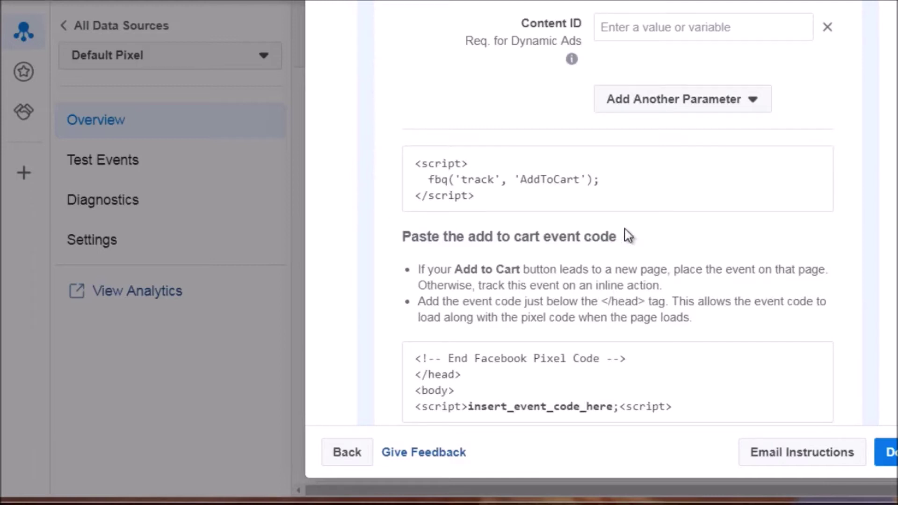
mouse_move(415, 194)
scroll(378, 175, down, 7)
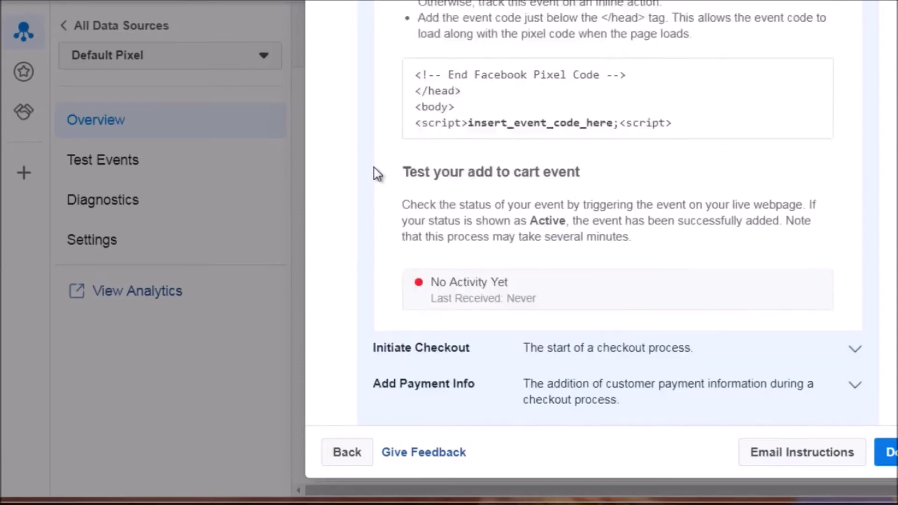
scroll(378, 167, down, 5)
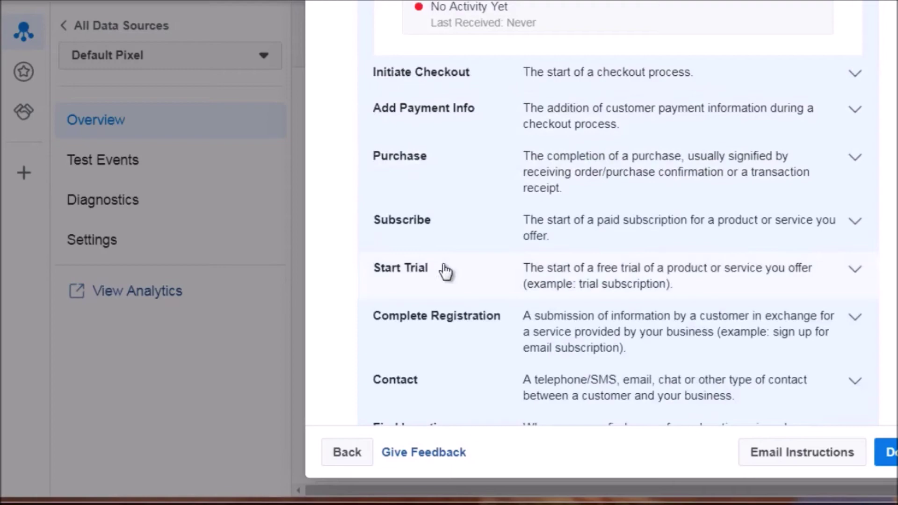
scroll(444, 268, down, 8)
scroll(444, 270, down, 1)
Change the business category for event tracking to Education
scroll(444, 270, up, 20)
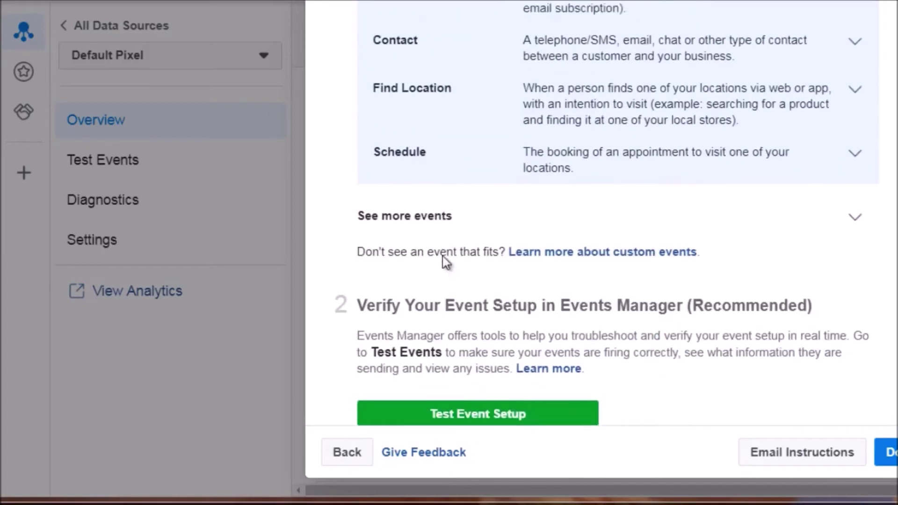
scroll(424, 187, up, 15)
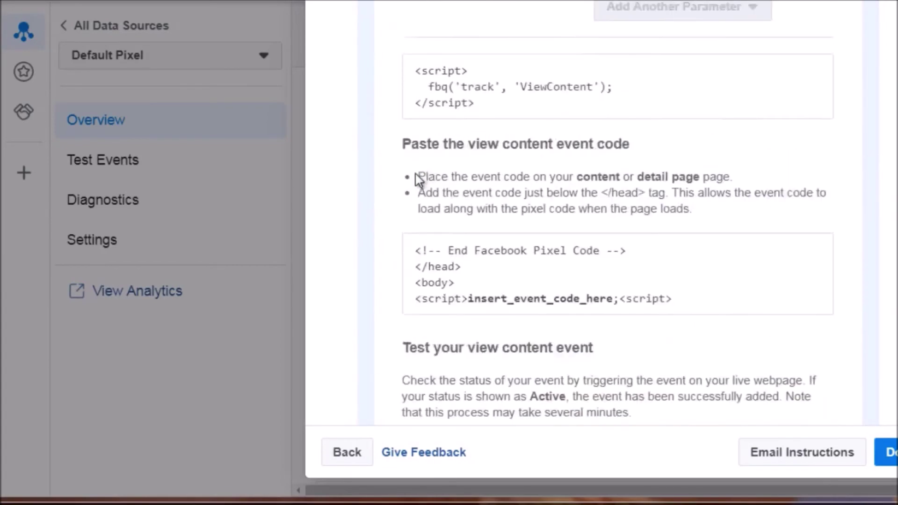
click(448, 219)
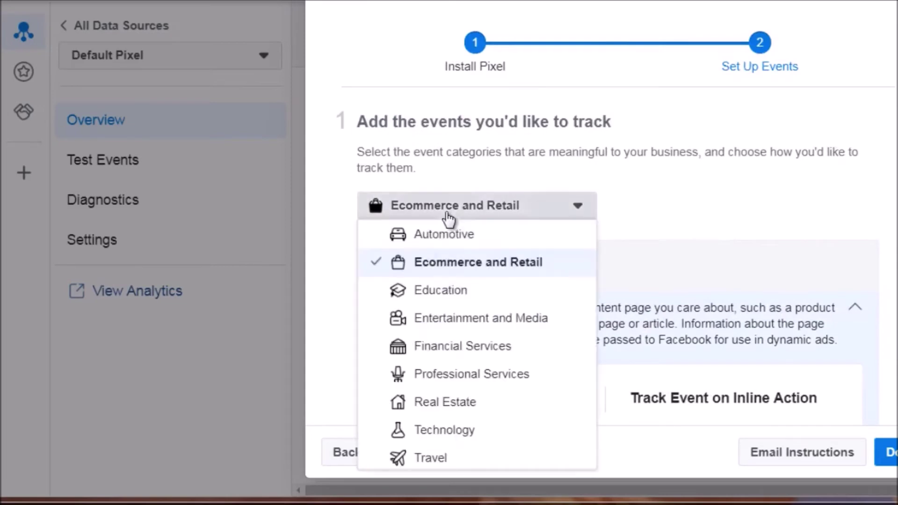
click(435, 292)
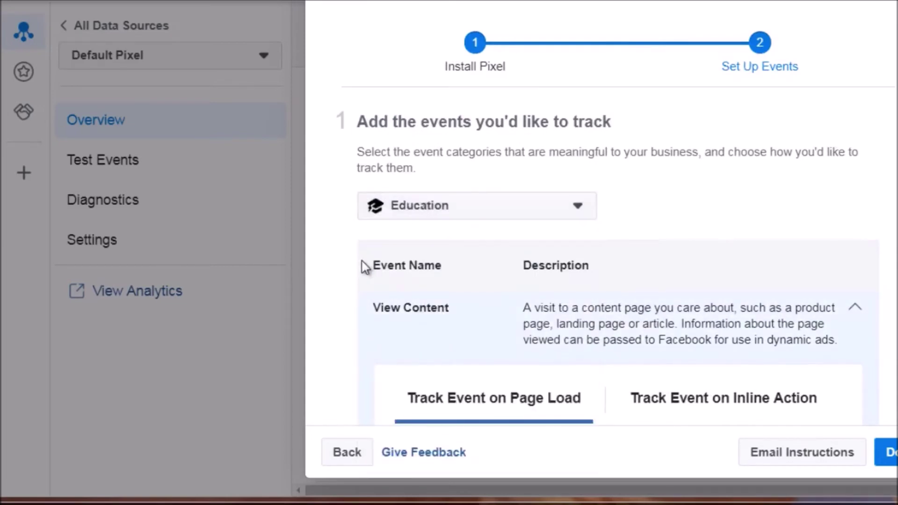
Examine the Education category's events and their descriptions, from View Content down to Find Location
scroll(331, 269, down, 6)
scroll(333, 269, down, 10)
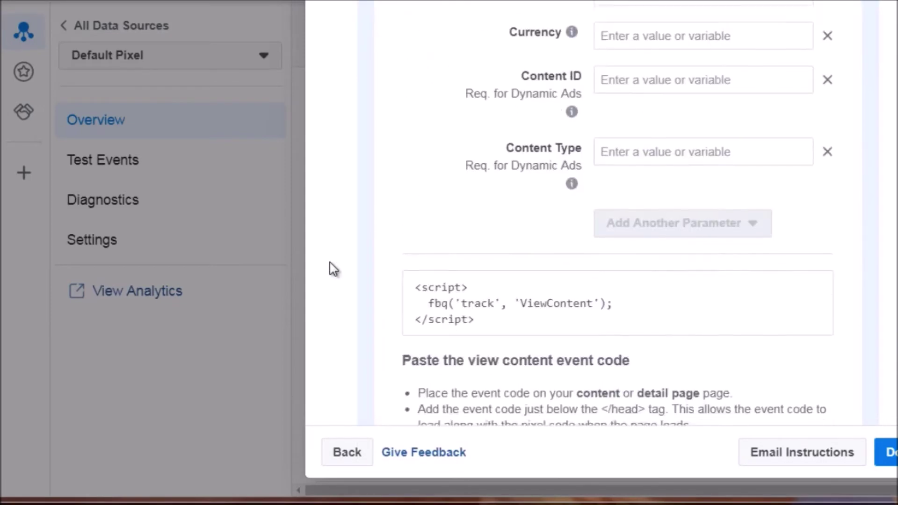
scroll(331, 195, down, 7)
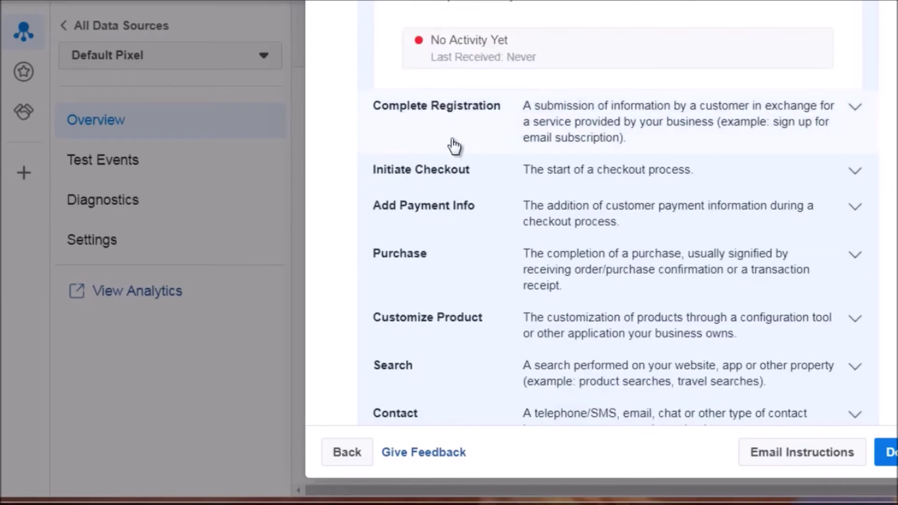
scroll(446, 228, down, 5)
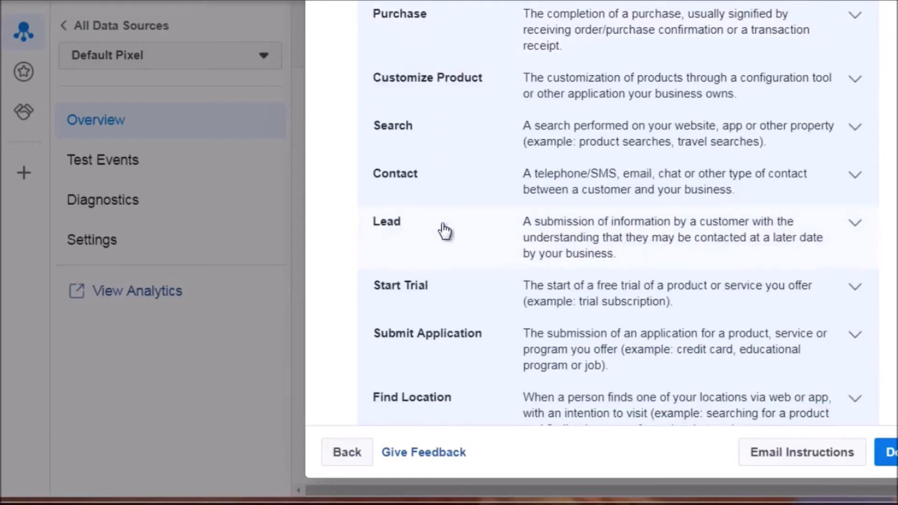
scroll(446, 227, down, 2)
scroll(332, 263, down, 4)
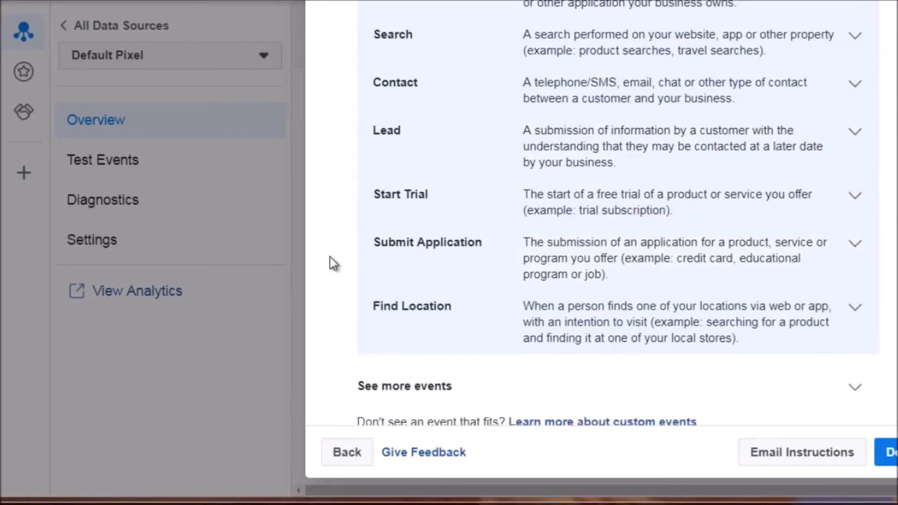
scroll(352, 223, up, 8)
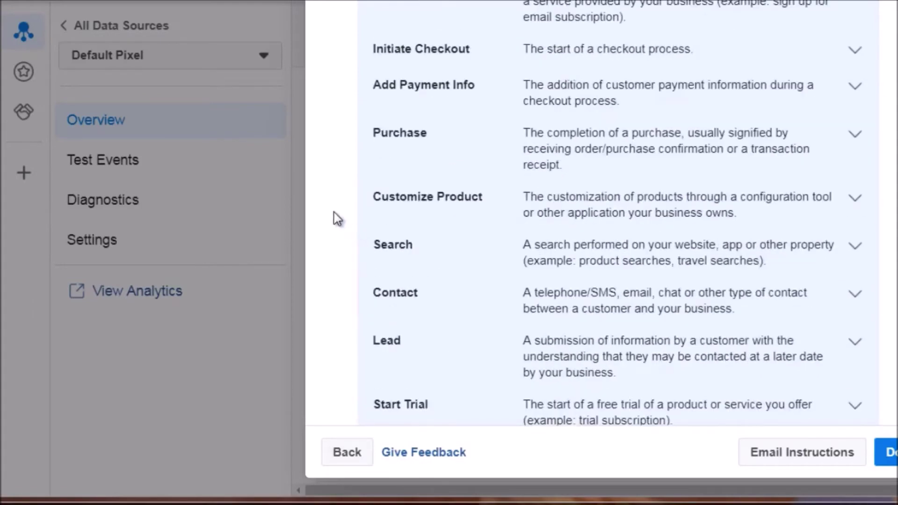
scroll(333, 212, up, 10)
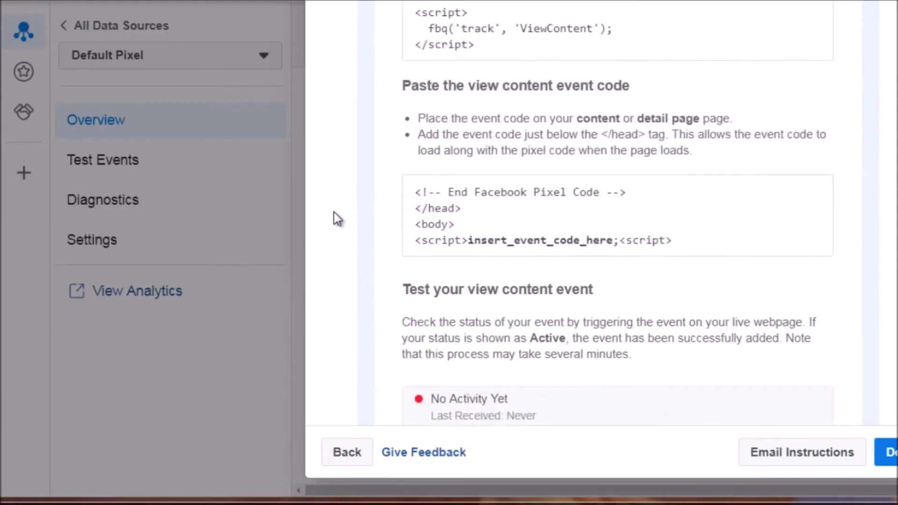
scroll(334, 212, up, 5)
scroll(339, 198, up, 5)
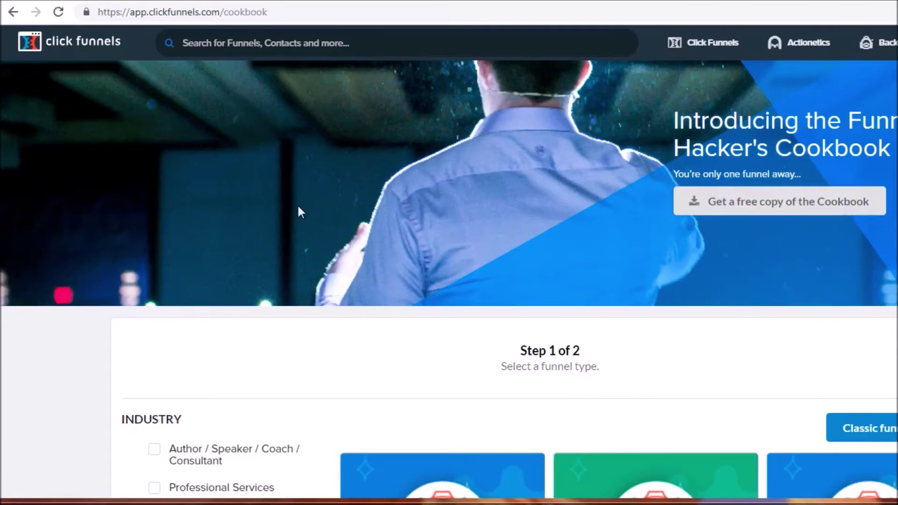
In the ClickFunnels cookbook, filter the funnel types by Generate Leads and select the Lead Magnet Funnel
scroll(309, 187, down, 7)
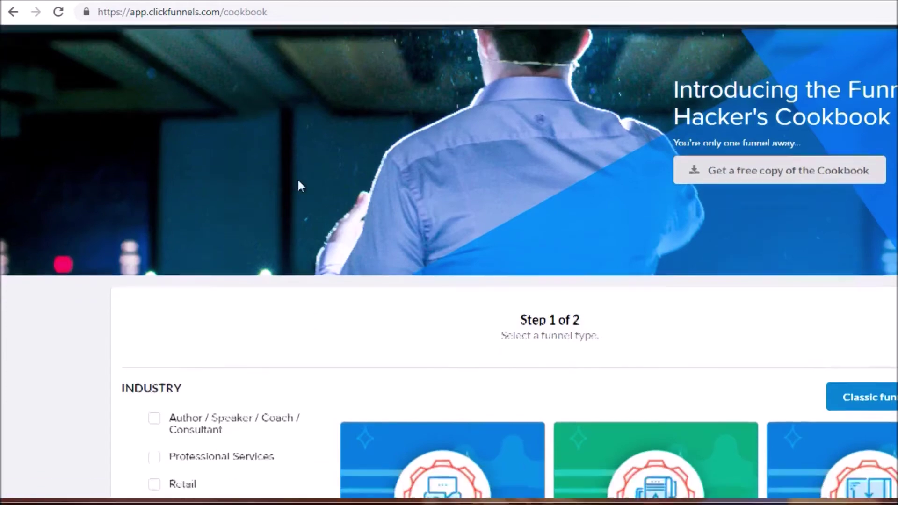
scroll(301, 165, down, 3)
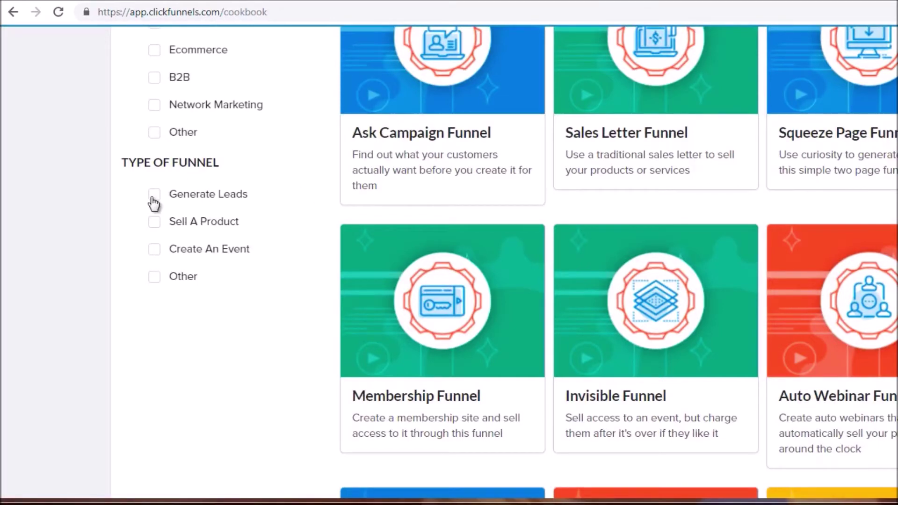
click(202, 194)
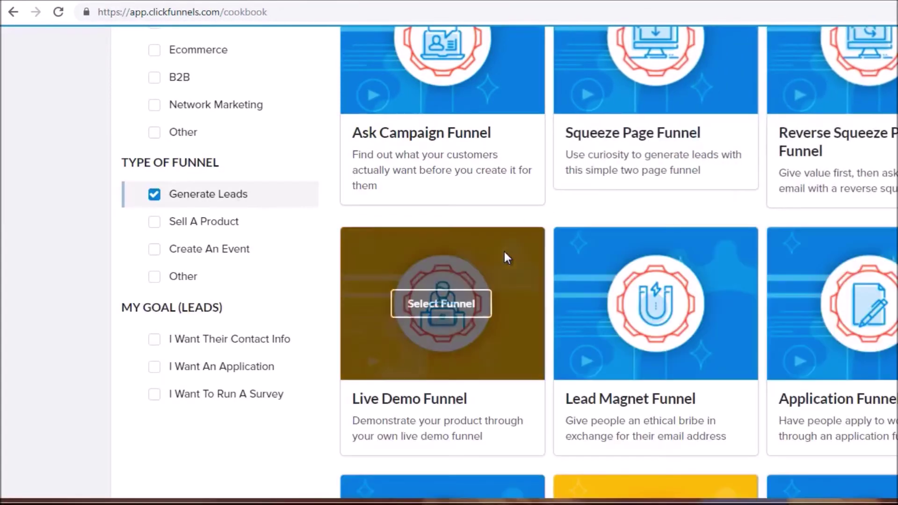
scroll(505, 257, down, 3)
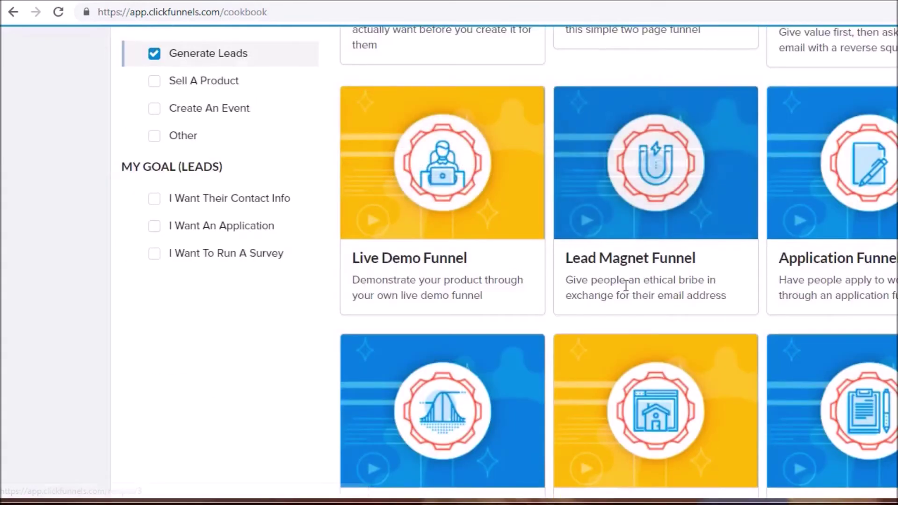
mouse_move(669, 184)
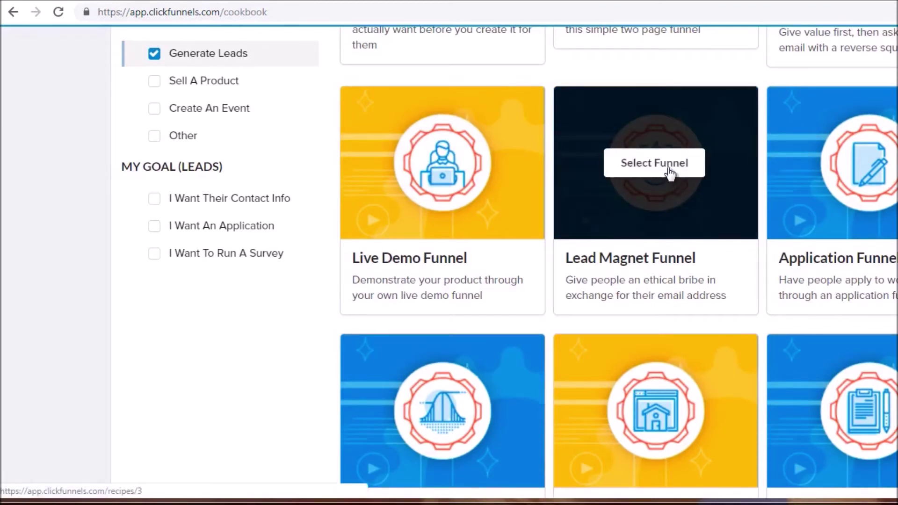
click(668, 168)
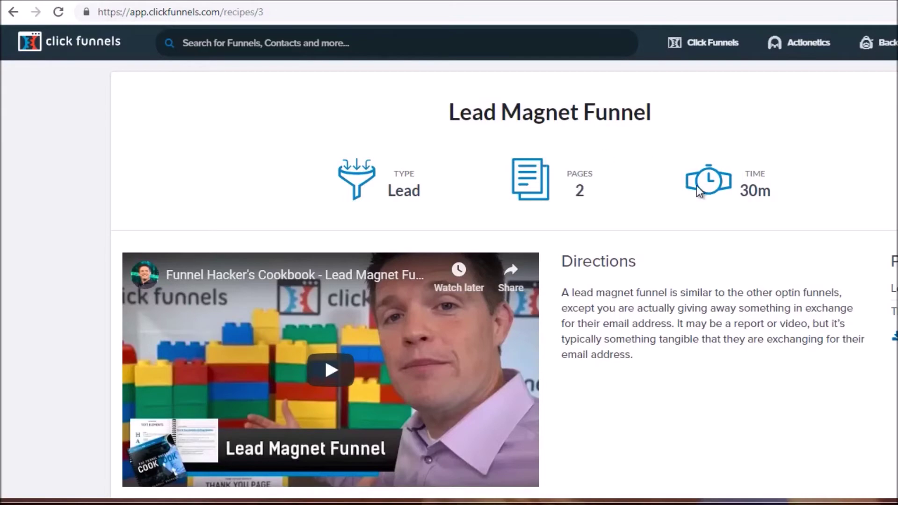
Browse the free Lead Magnet Funnel templates and open the FOODIE | Lead Magnet Funnel template
scroll(621, 192, down, 9)
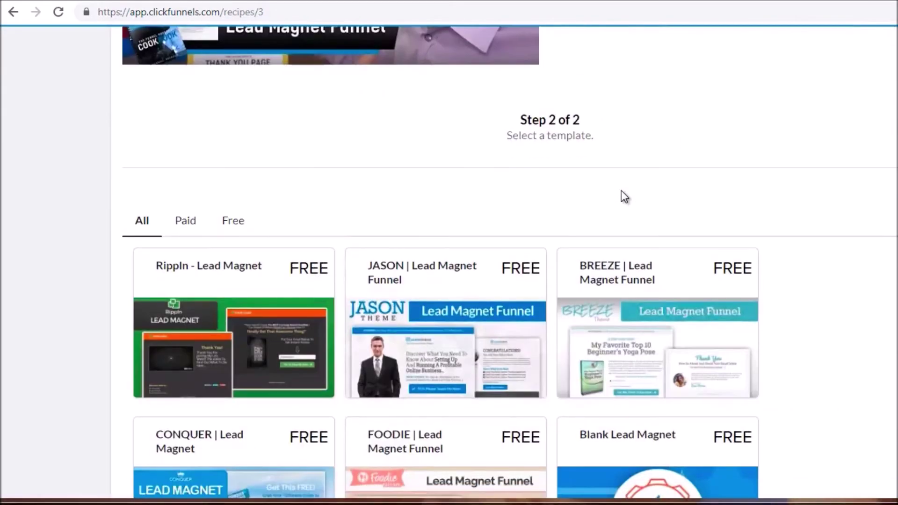
scroll(622, 191, down, 4)
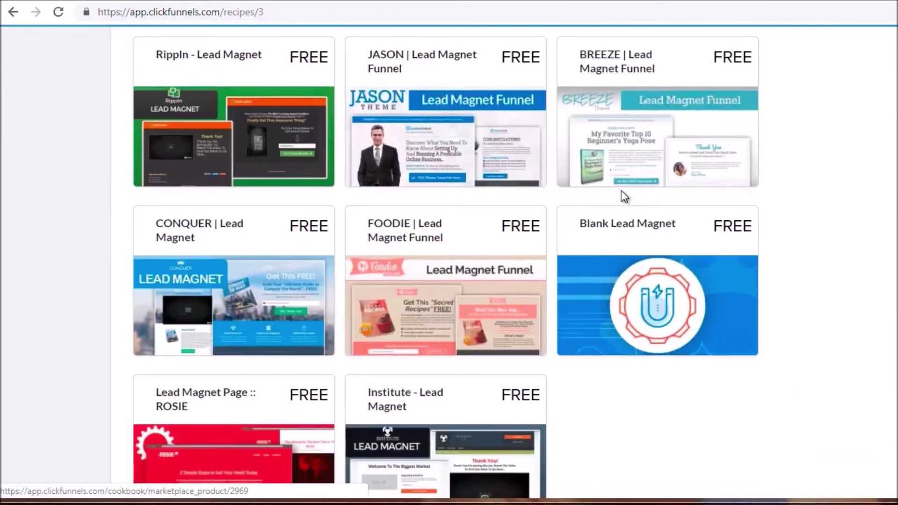
scroll(623, 196, up, 1)
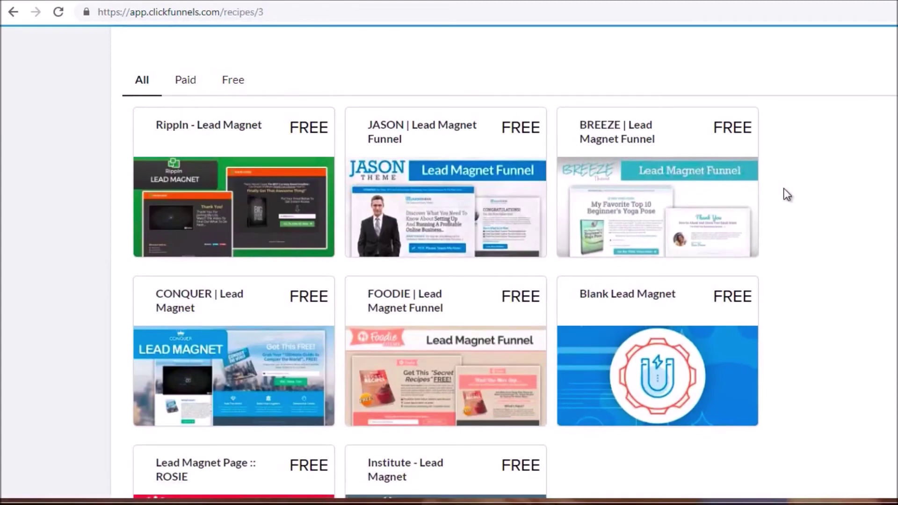
scroll(787, 194, down, 3)
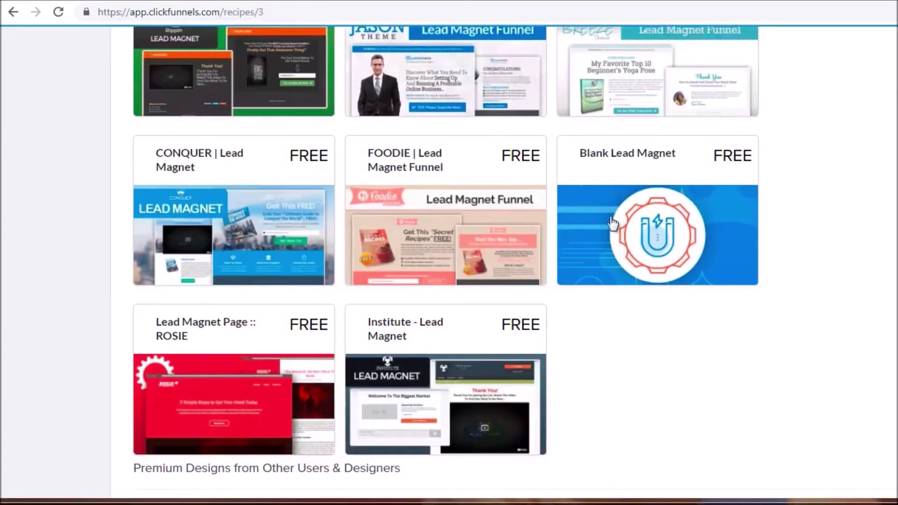
click(400, 206)
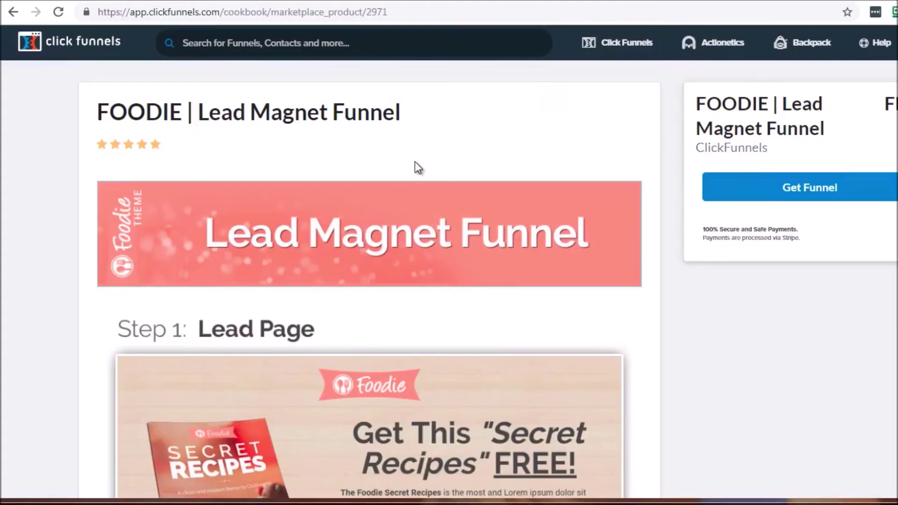
Examine the FOODIE template's Step 1 Lead Page and Step 2 Thank You Page previews
scroll(341, 240, down, 4)
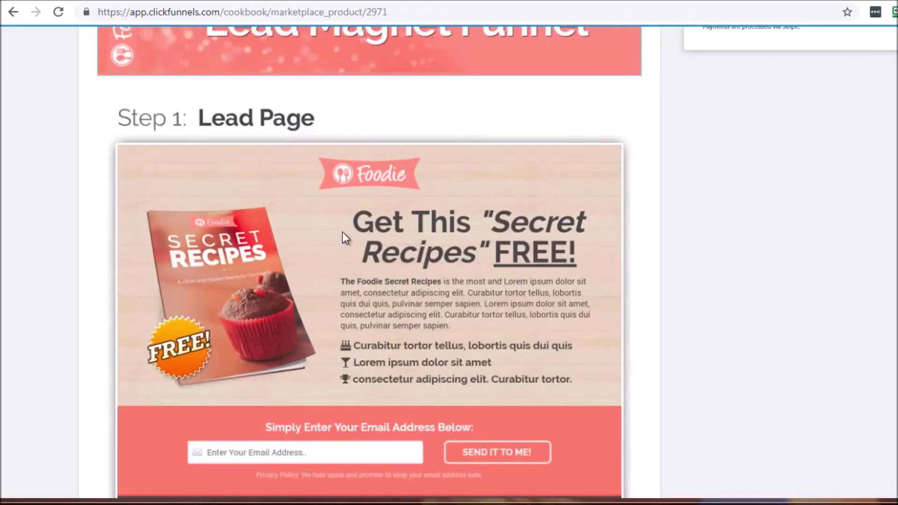
scroll(399, 306, down, 2)
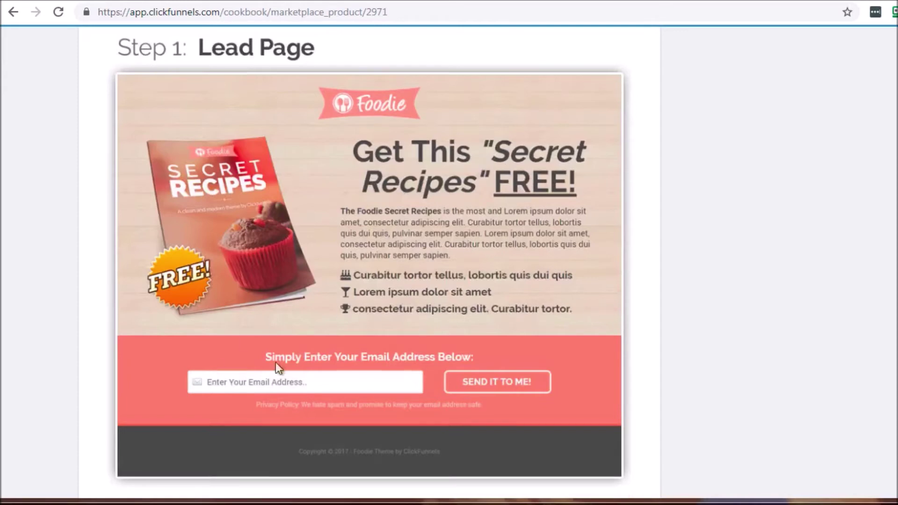
scroll(444, 341, down, 9)
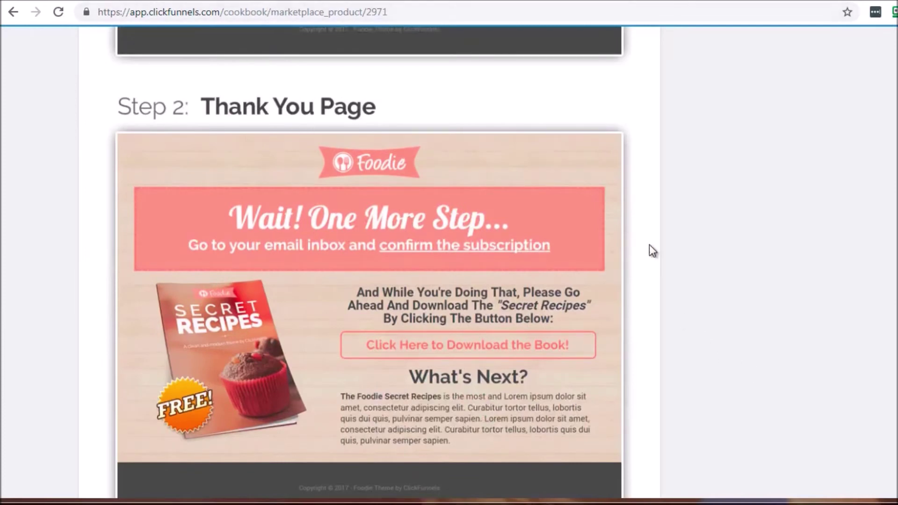
scroll(659, 246, up, 6)
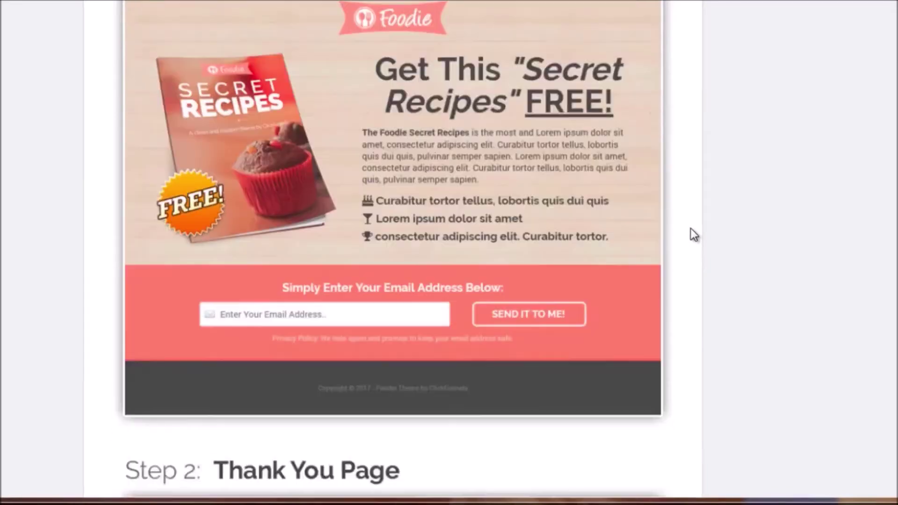
scroll(691, 229, up, 3)
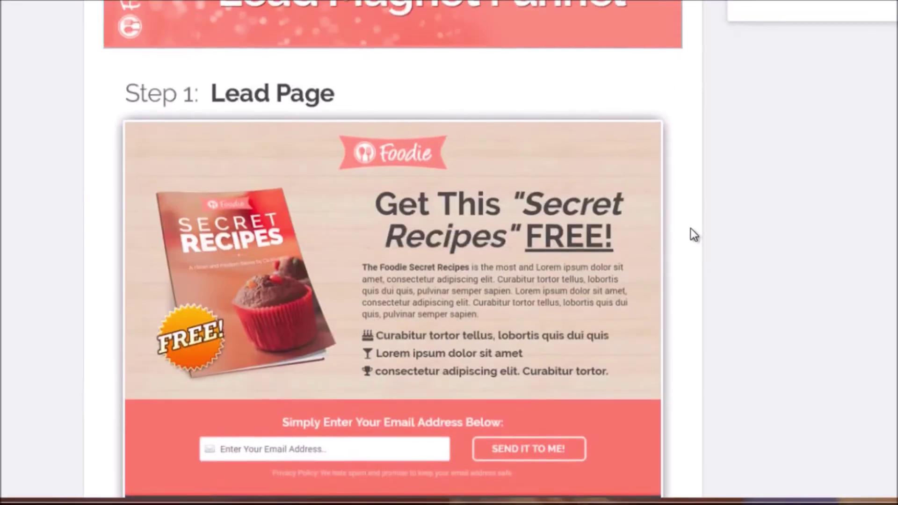
scroll(692, 232, down, 2)
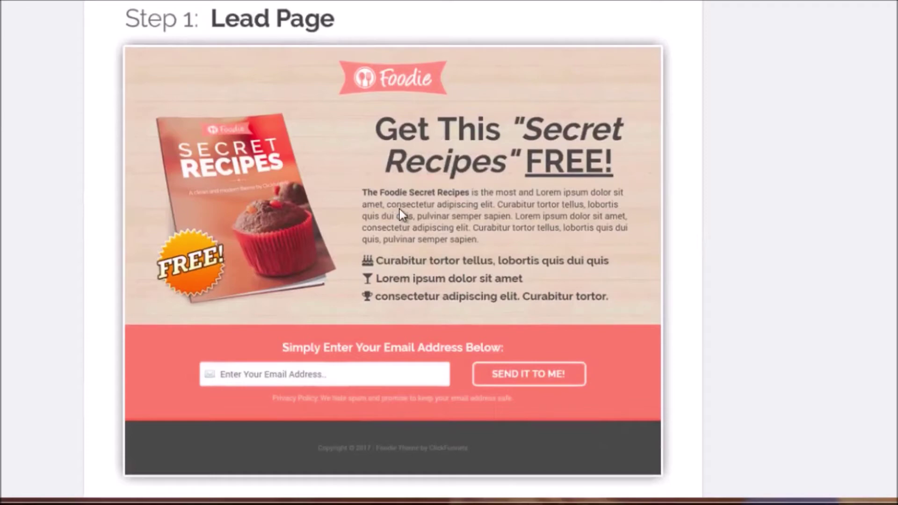
Review the FOODIE template's Lead Page and Thank You Page previews and get the funnel
scroll(399, 209, down, 10)
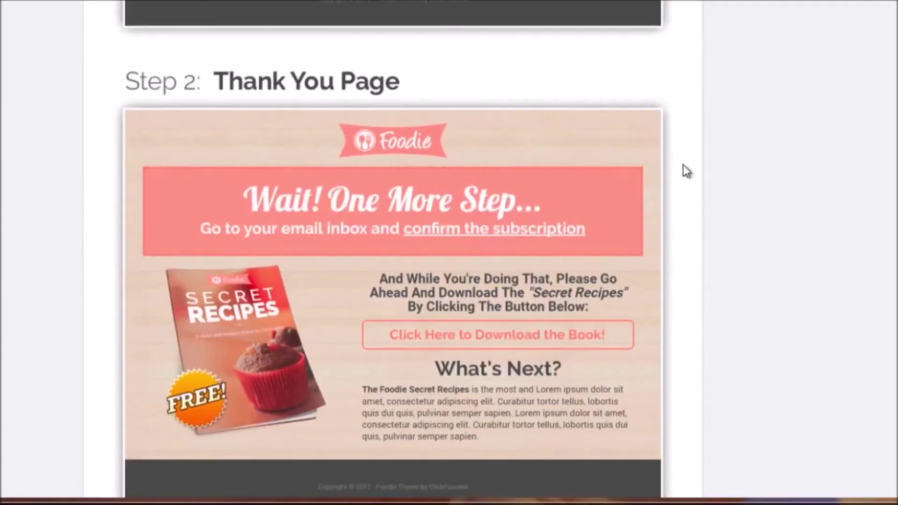
scroll(683, 165, up, 10)
scroll(683, 164, up, 2)
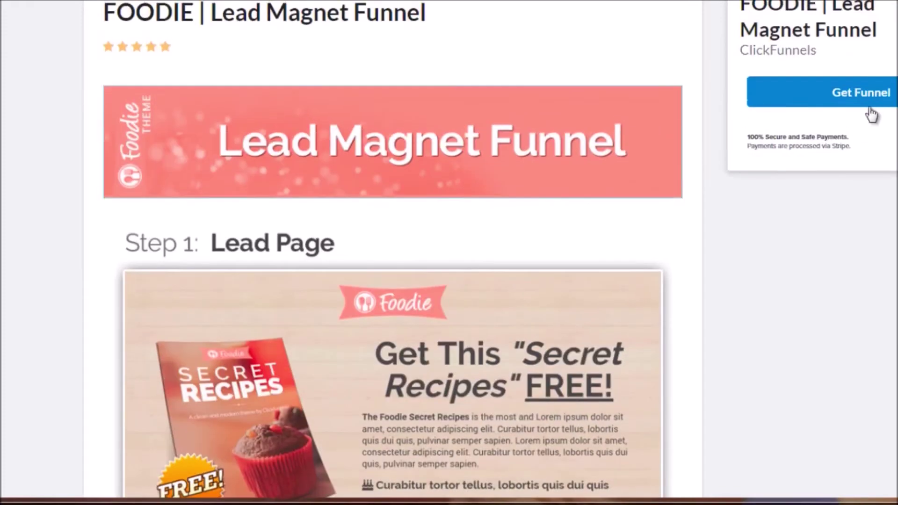
click(871, 91)
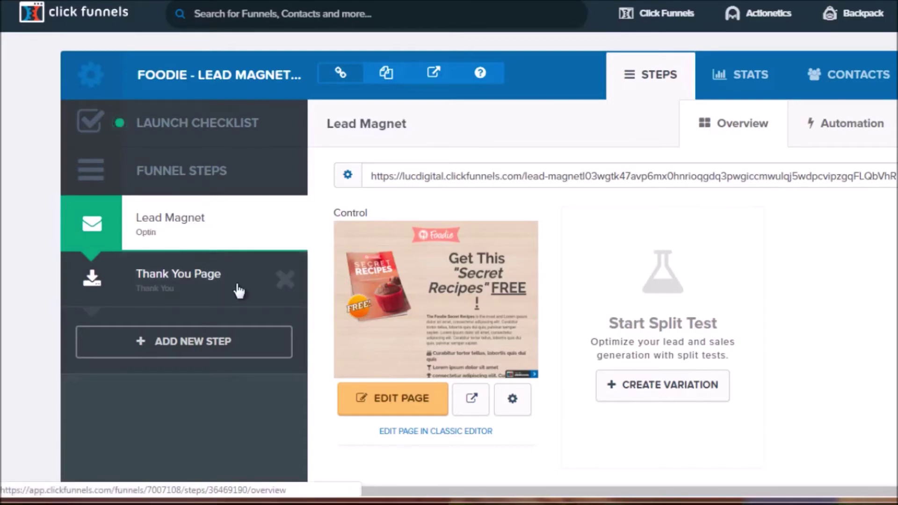
Switch to the text editor holding the Facebook Pixel code and add an empty line after the PageView track line
key(alt+Tab)
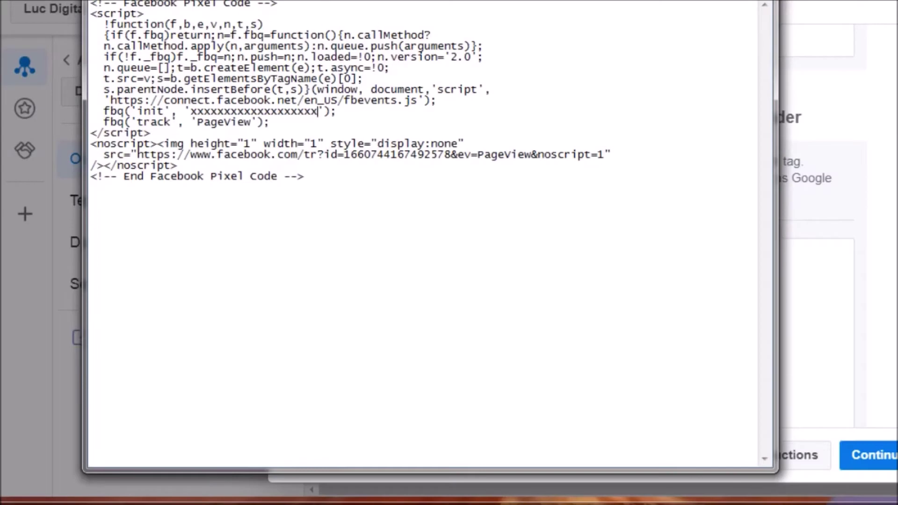
drag(421, 0, 514, 0)
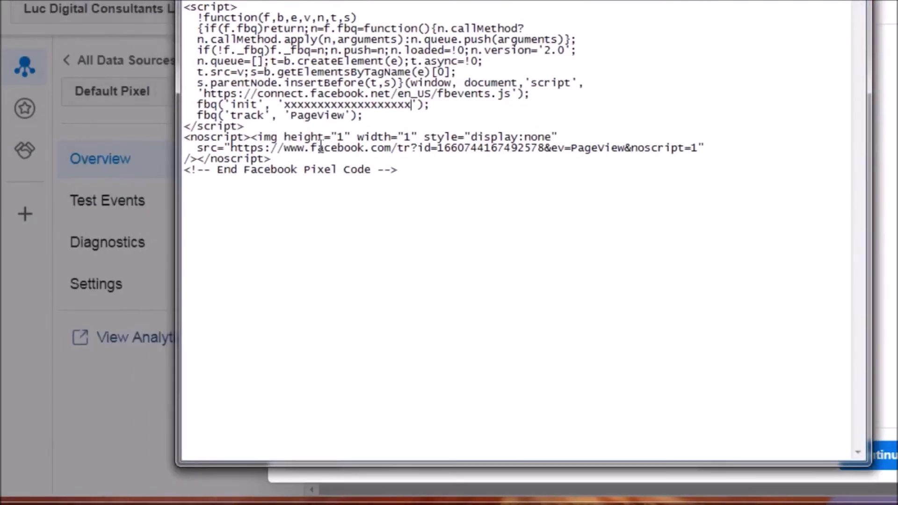
drag(284, 104, 411, 104)
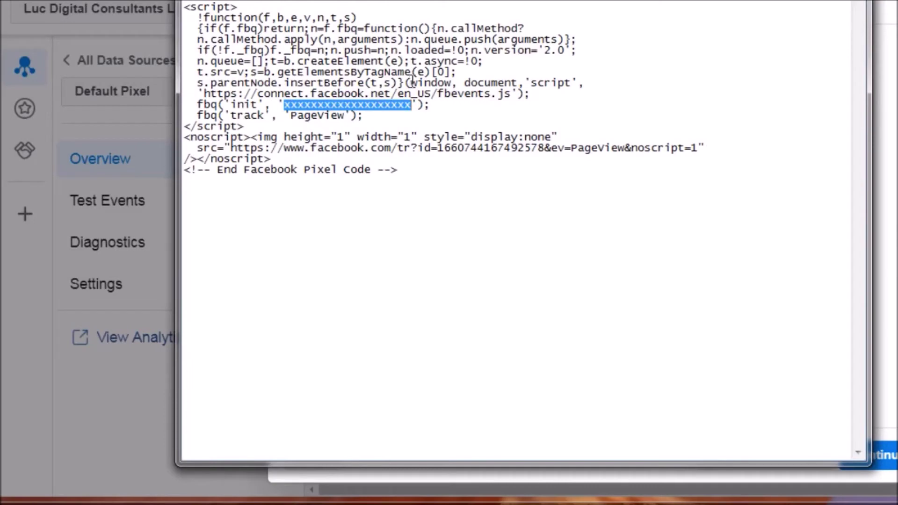
click(395, 118)
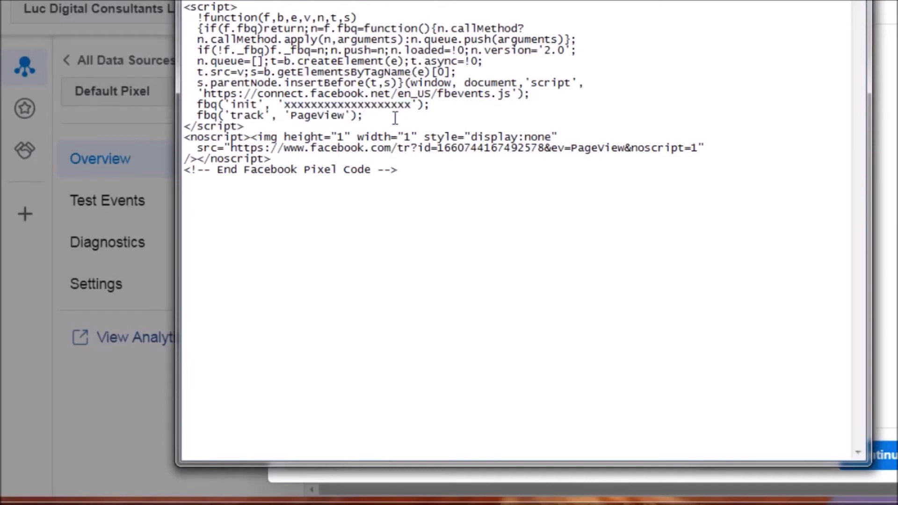
key(Return)
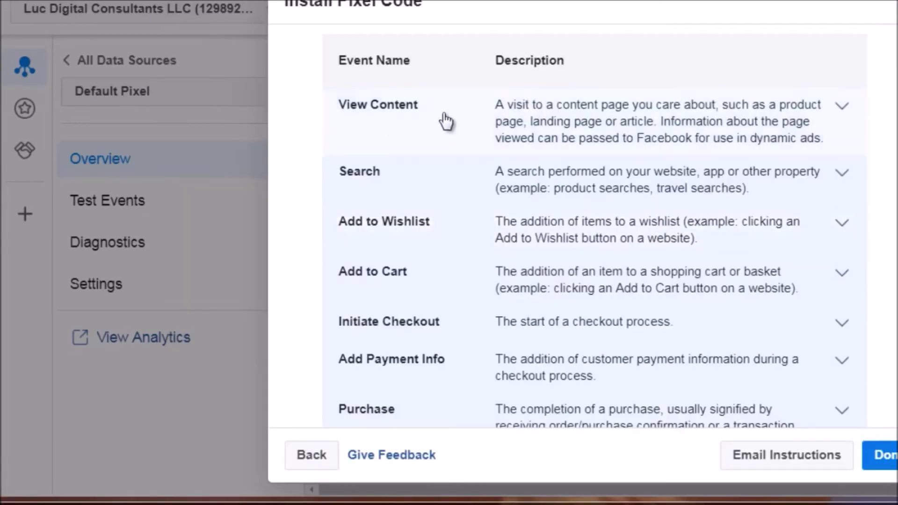
In Facebook's Install Pixel Code dialog, expand the View Content event and copy its event code to the clipboard
click(475, 123)
scroll(479, 128, down, 1)
scroll(479, 128, down, 10)
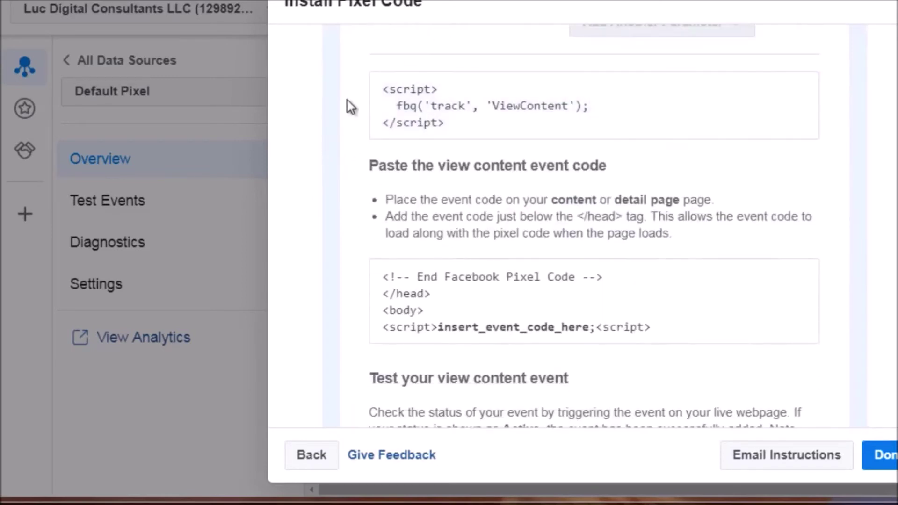
mouse_move(411, 119)
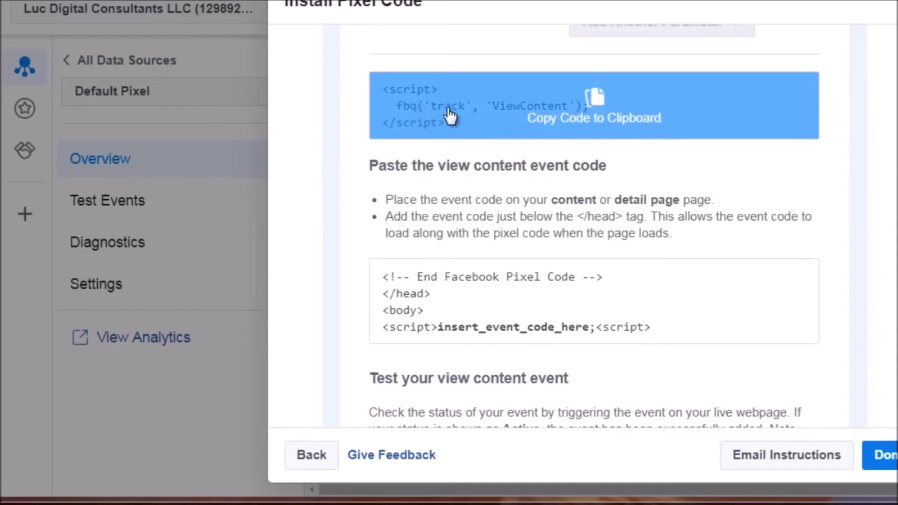
click(573, 115)
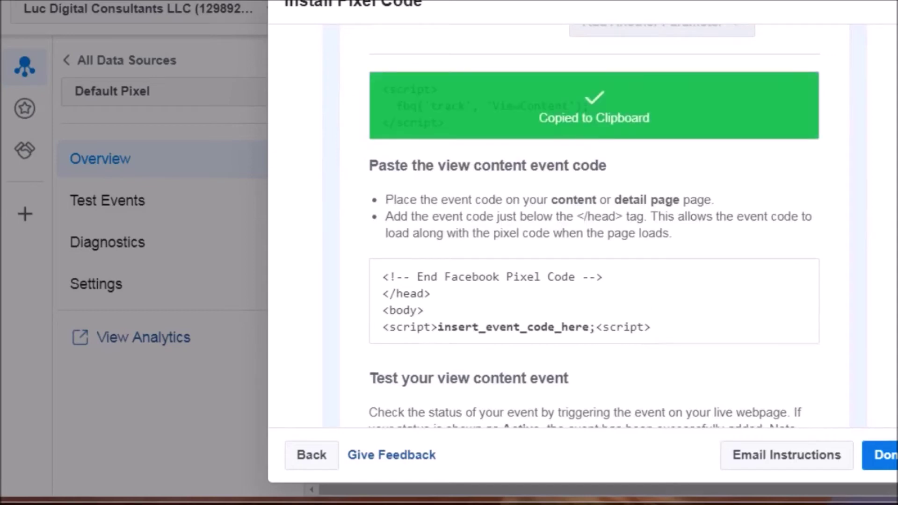
Paste the ViewContent script below the End Facebook Pixel Code comment in the text editor, with blank lines around it
key(alt+Tab)
key(Return)
key(Return)
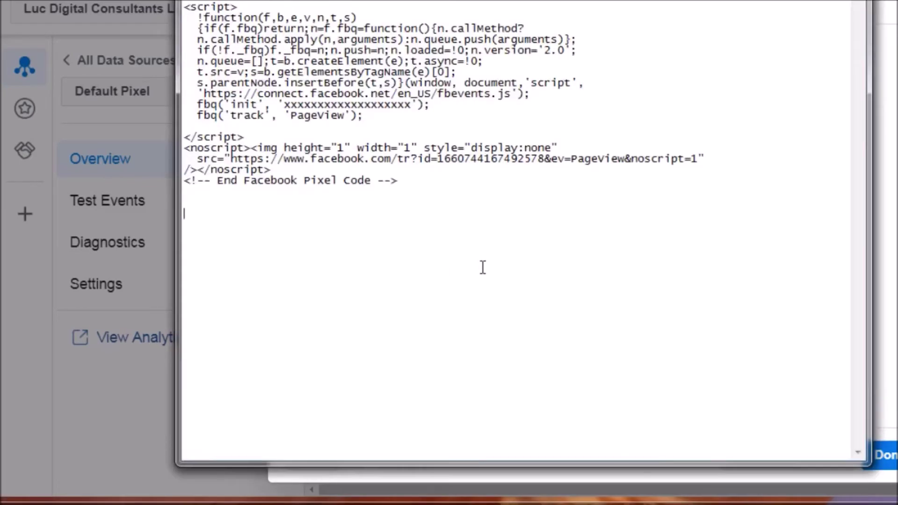
key(ctrl+v)
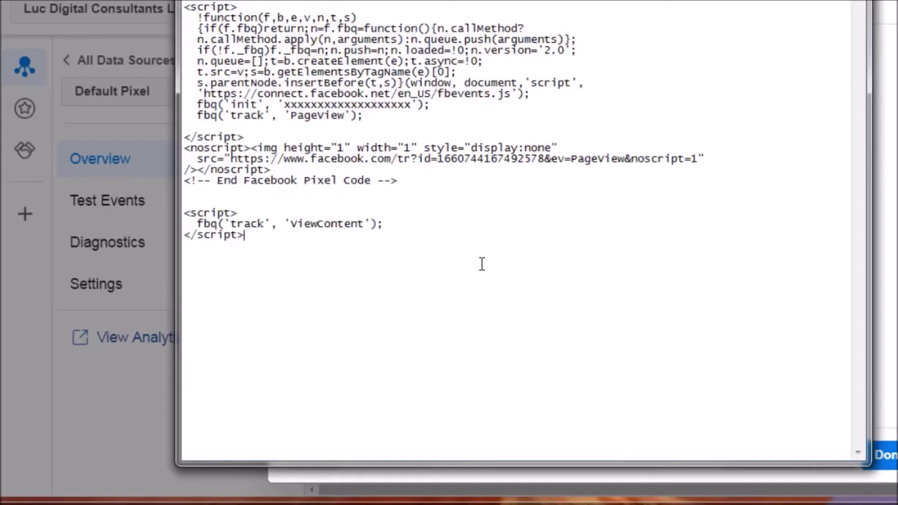
key(Return)
key(Return)
Back in the Install Pixel Code dialog, collapse the View Content event and change the event category to Education
key(super+Down)
scroll(354, 190, up, 5)
scroll(354, 190, up, 8)
scroll(374, 276, down, 2)
click(396, 289)
scroll(396, 288, down, 10)
scroll(397, 288, down, 5)
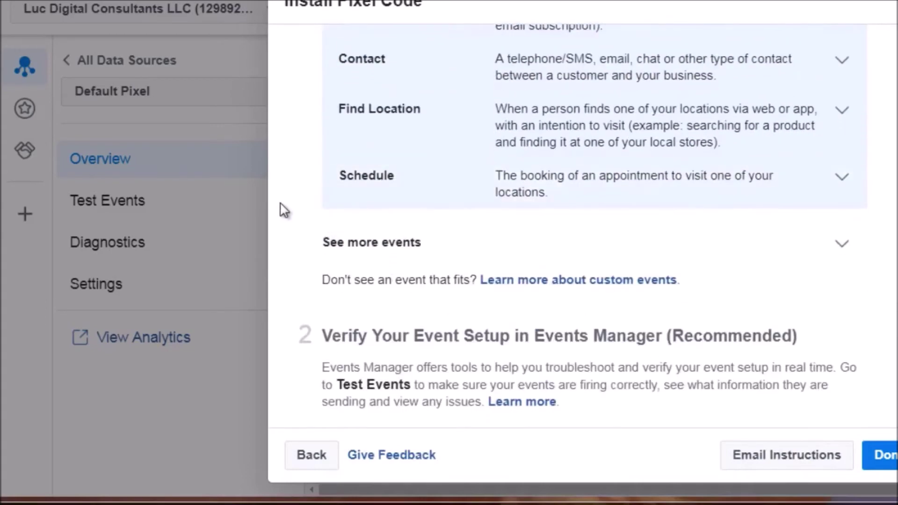
scroll(307, 201, up, 10)
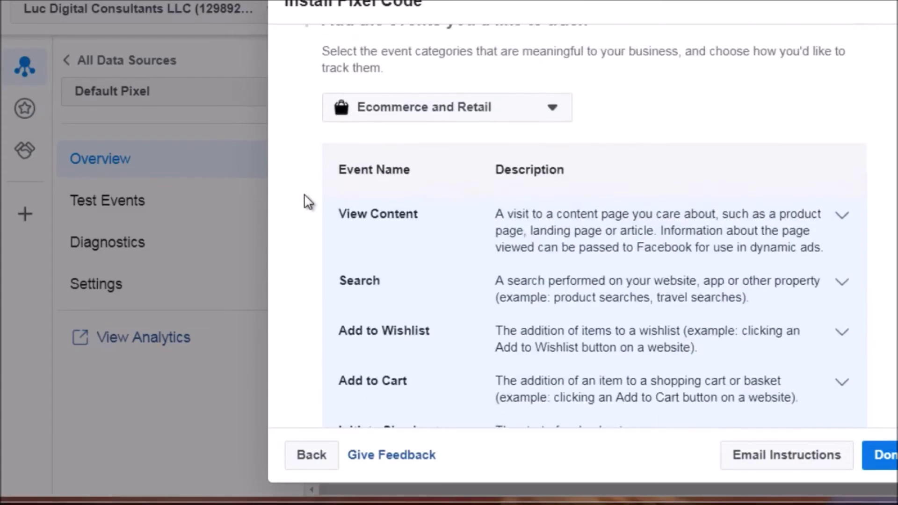
scroll(307, 201, up, 1)
click(361, 176)
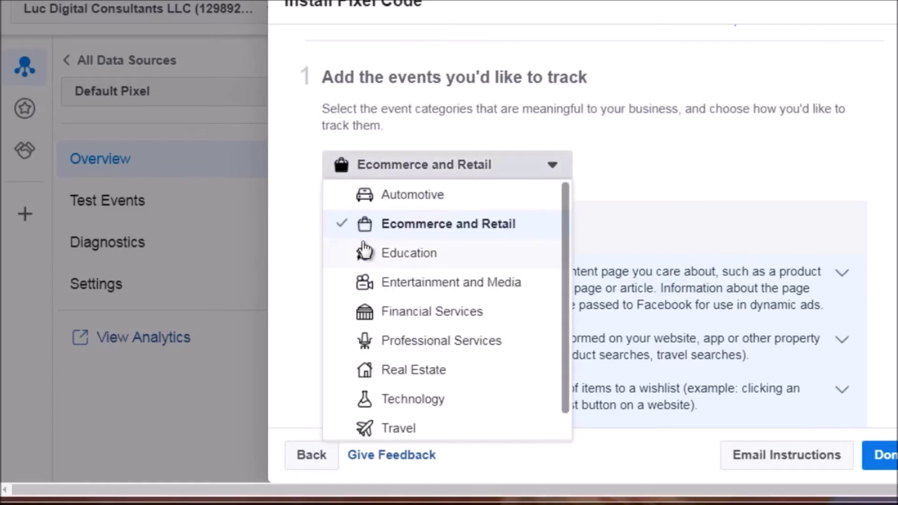
click(364, 250)
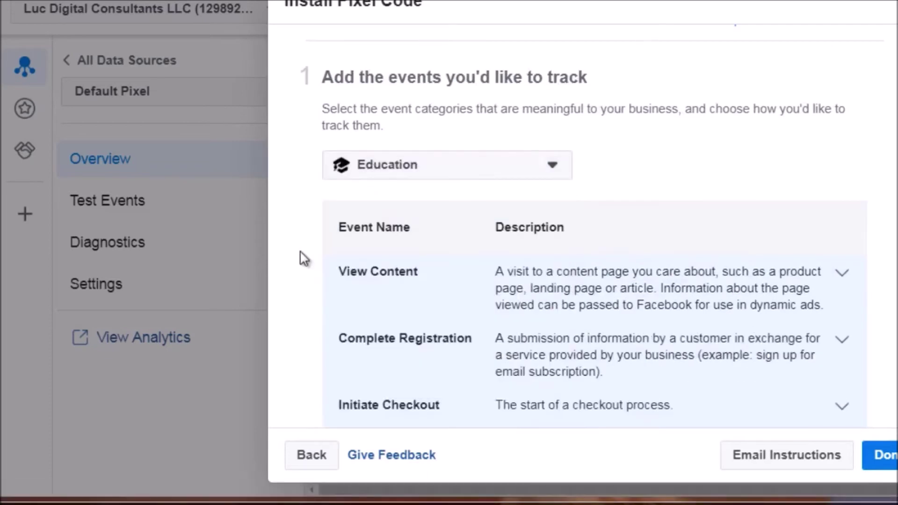
Expand the Lead event in the Education category and copy its event code to the clipboard
scroll(304, 258, down, 6)
scroll(303, 258, down, 3)
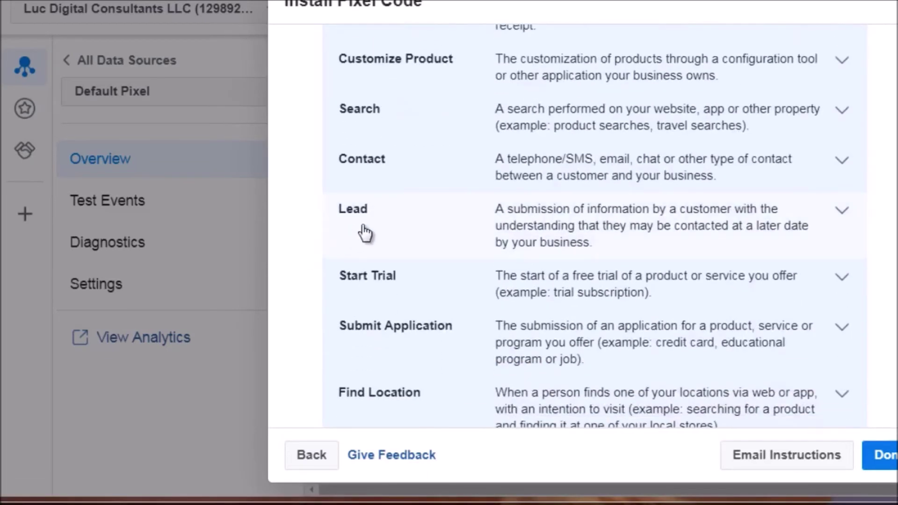
click(365, 233)
scroll(365, 231, down, 8)
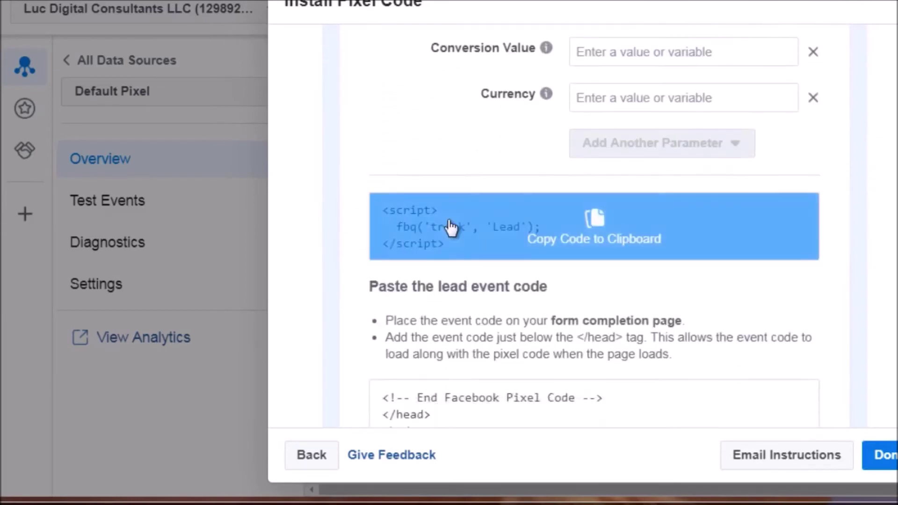
click(451, 227)
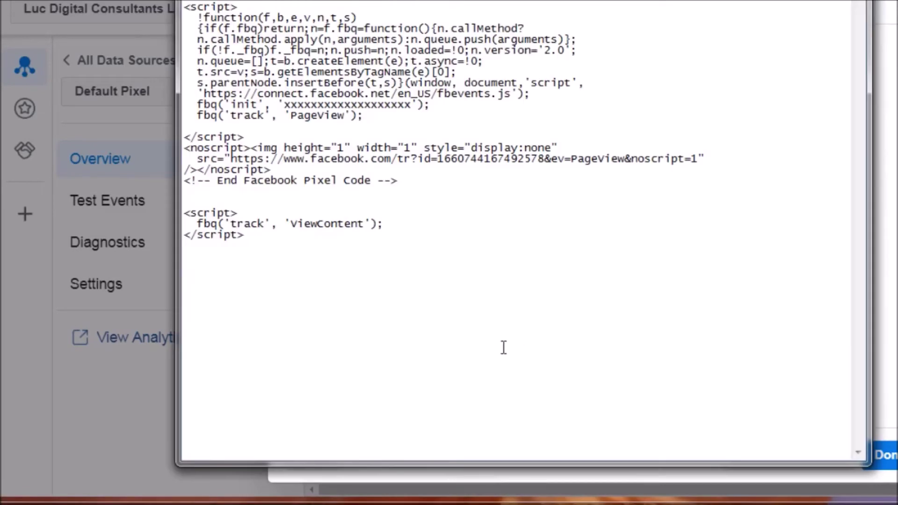
Paste the Lead script below the ViewContent script and add two blank lines between the base code and the ViewContent script
key(ctrl+v)
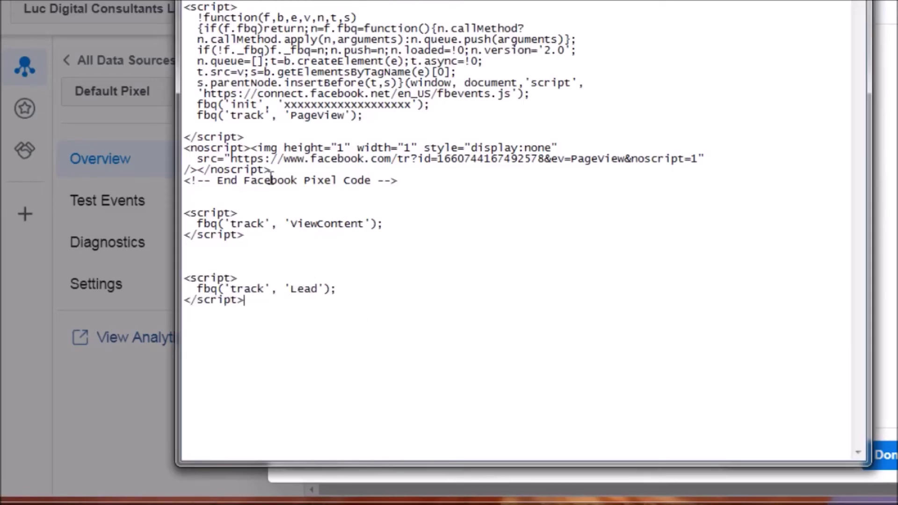
click(244, 207)
key(Return)
key(Return)
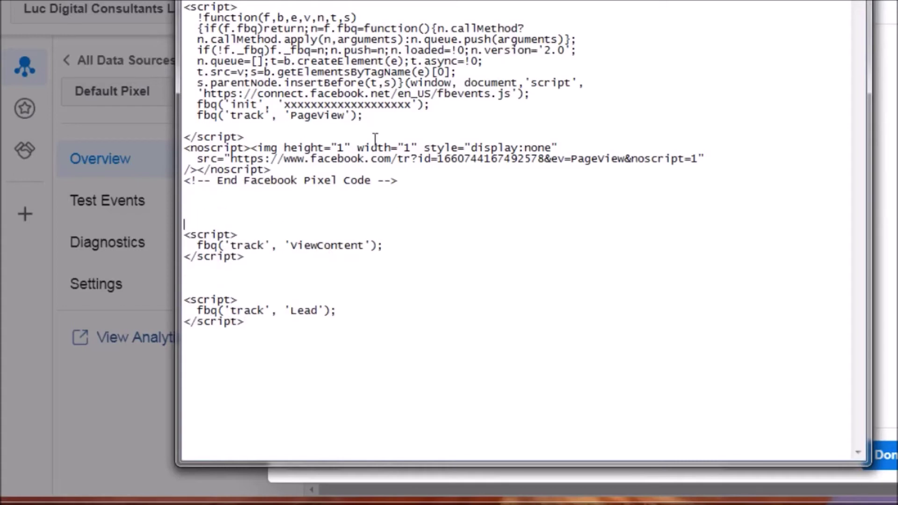
click(415, 183)
drag(415, 183, 184, 4)
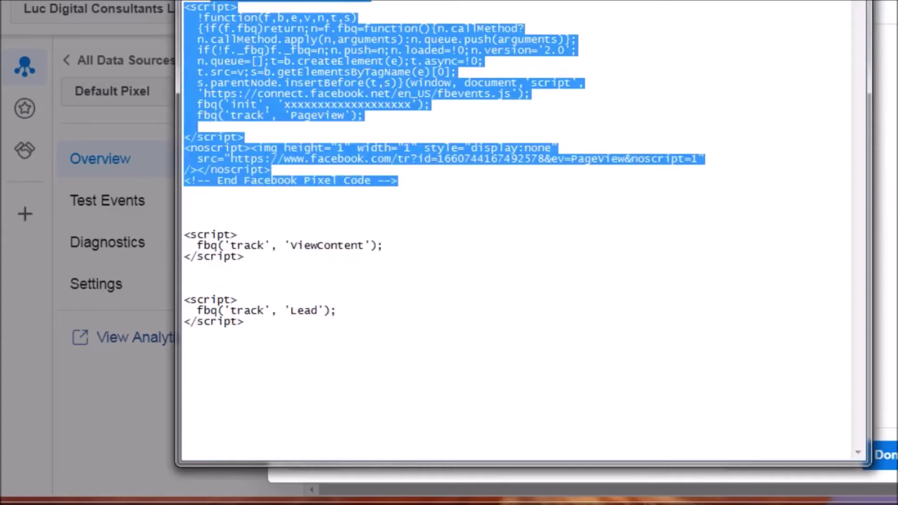
click(337, 180)
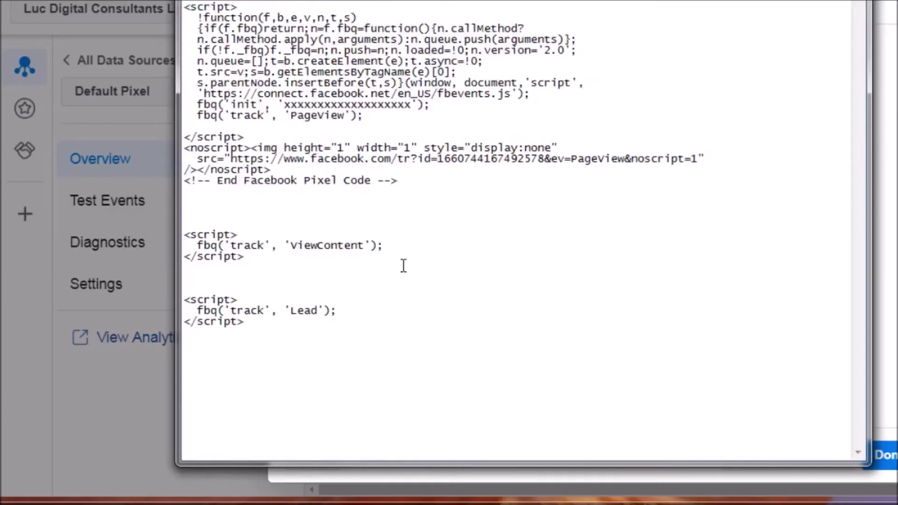
Remove the script tags around the ViewContent event and cut its fbq('track', 'ViewContent'); line
click(242, 234)
key(shift+Home)
key(Delete)
drag(244, 256, 177, 252)
key(Delete)
drag(386, 246, 202, 252)
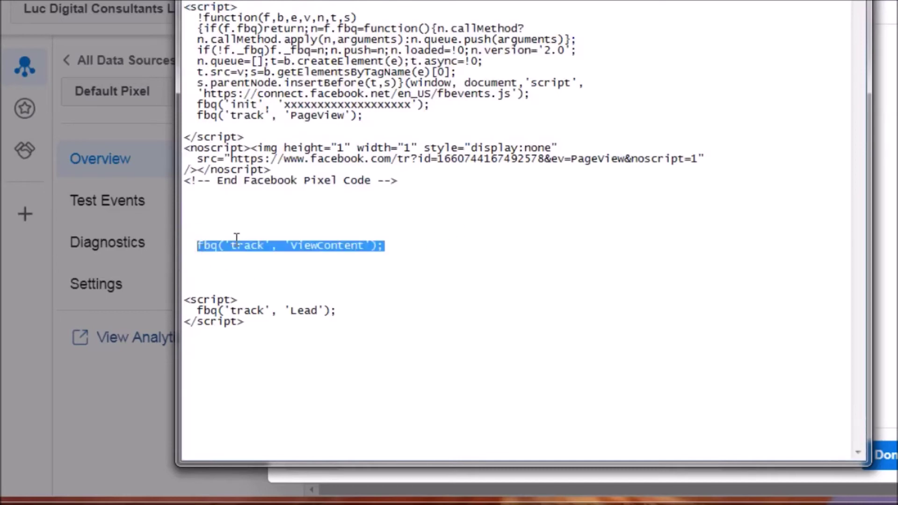
key(Delete)
Paste the ViewContent track line directly under the PageView line in the base code and remove the leftover blank line
click(389, 120)
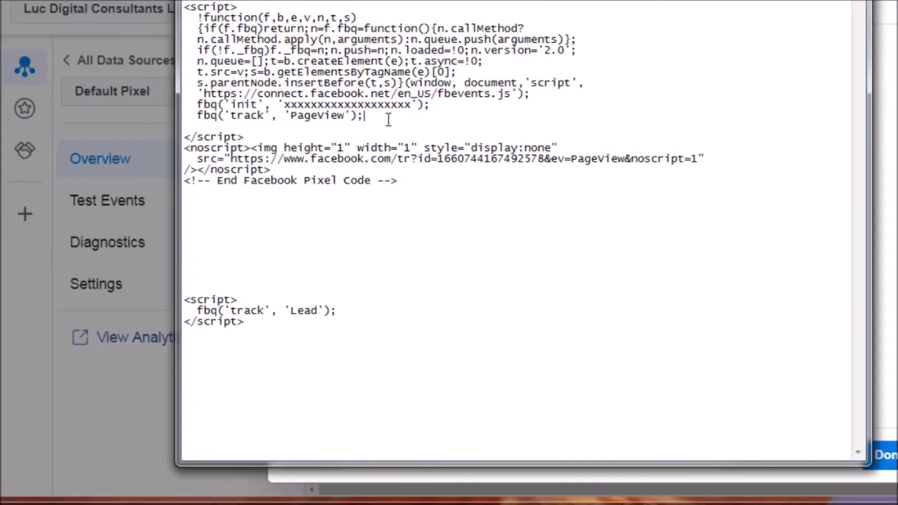
key(Return)
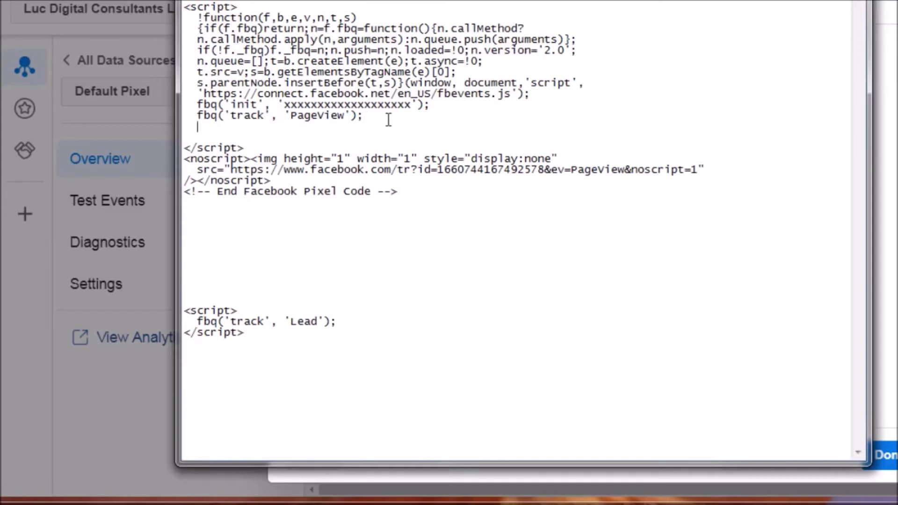
key(ctrl+v)
key(Down)
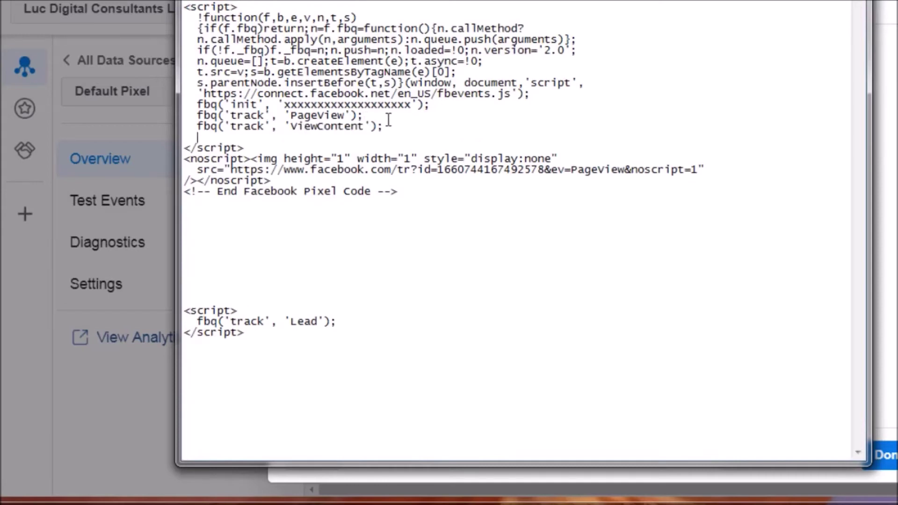
key(BackSpace)
key(BackSpace)
key(BackSpace)
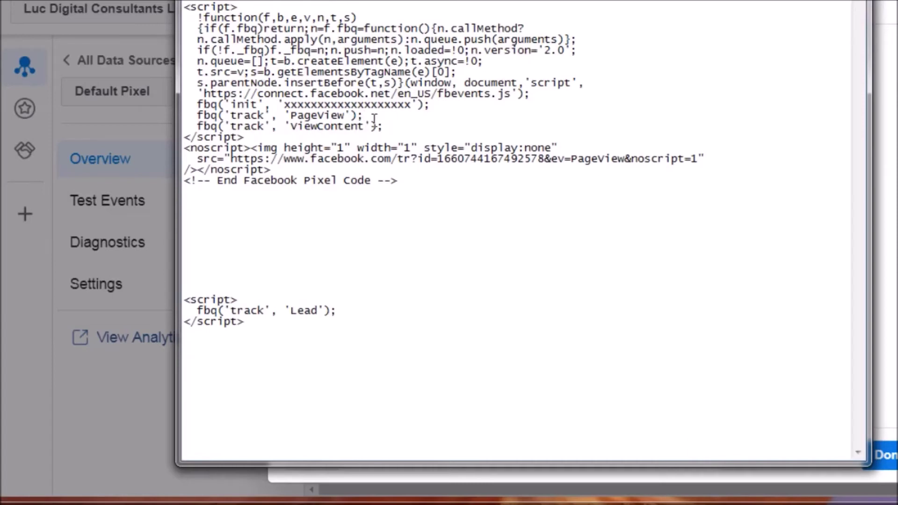
Duplicate the complete Facebook Pixel code block below the original and add a blank line after the copy
drag(417, 180, 185, 5)
click(228, 234)
key(ctrl+v)
scroll(294, 257, down, 1)
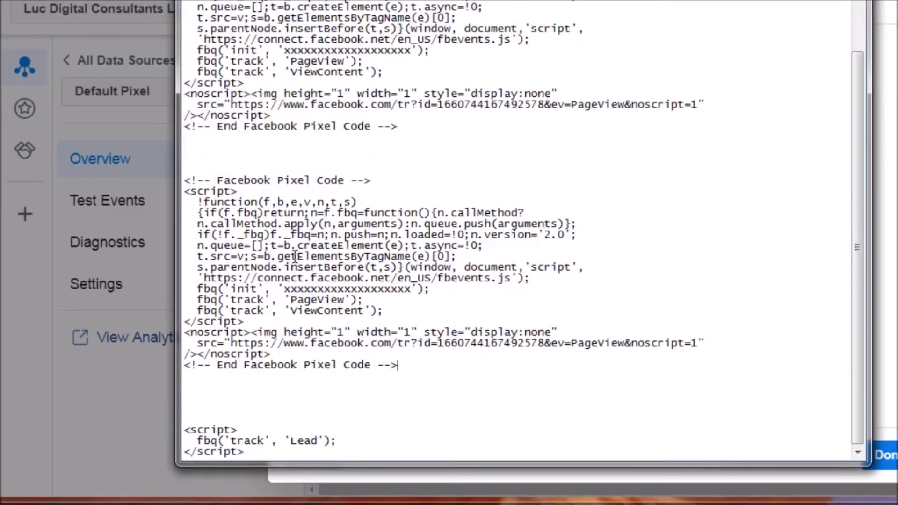
key(Return)
Move the fbq('track', 'Lead'); line into the second pixel block, replacing its ViewContent track line
scroll(294, 248, down, 1)
drag(338, 441, 198, 440)
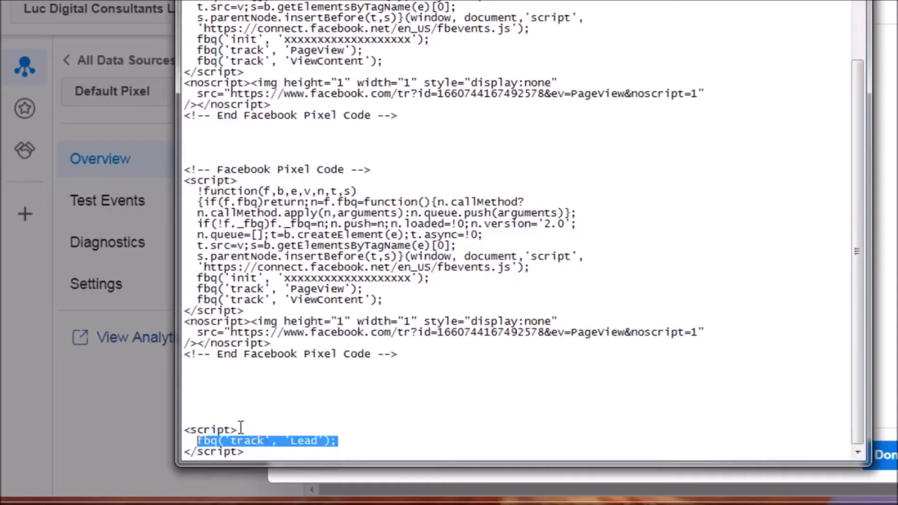
key(ctrl+x)
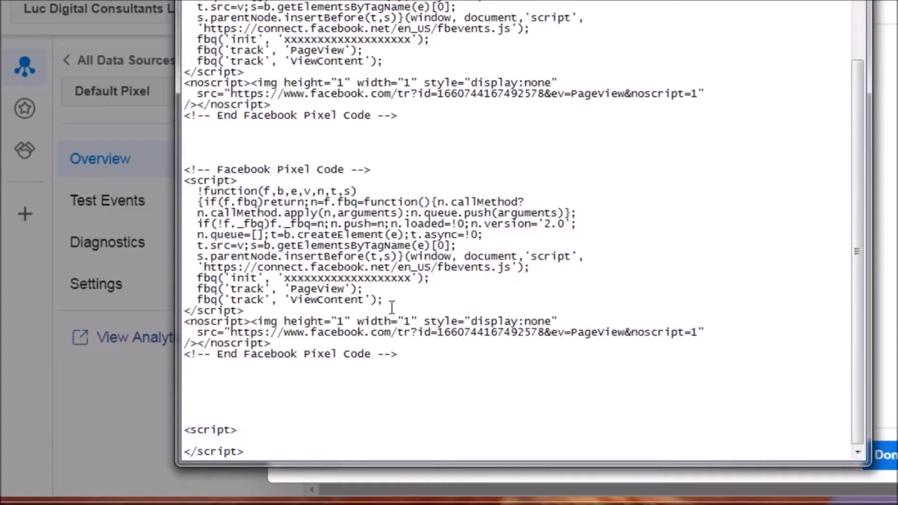
drag(384, 300, 198, 303)
key(ctrl+v)
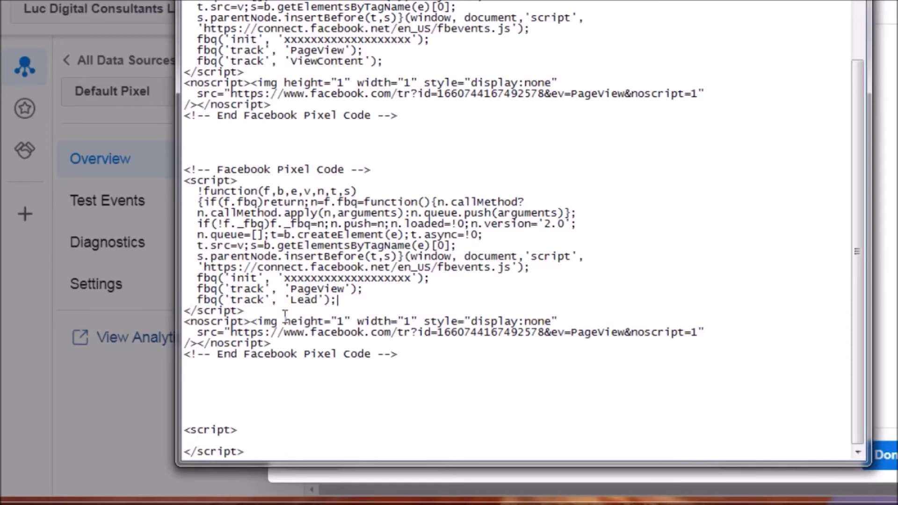
Delete the leftover empty script tags at the end of the file and select the whole first pixel block containing ViewContent
click(244, 397)
drag(255, 417, 291, 457)
key(BackSpace)
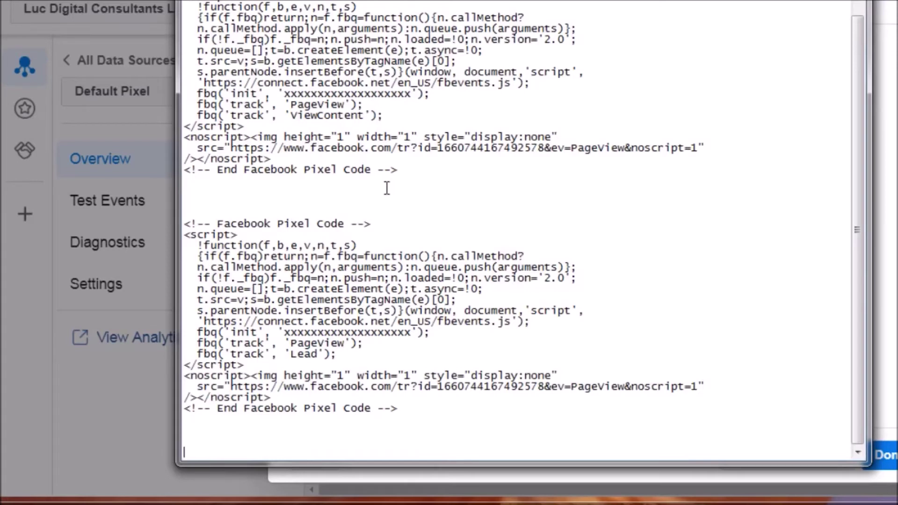
drag(410, 169, 210, 0)
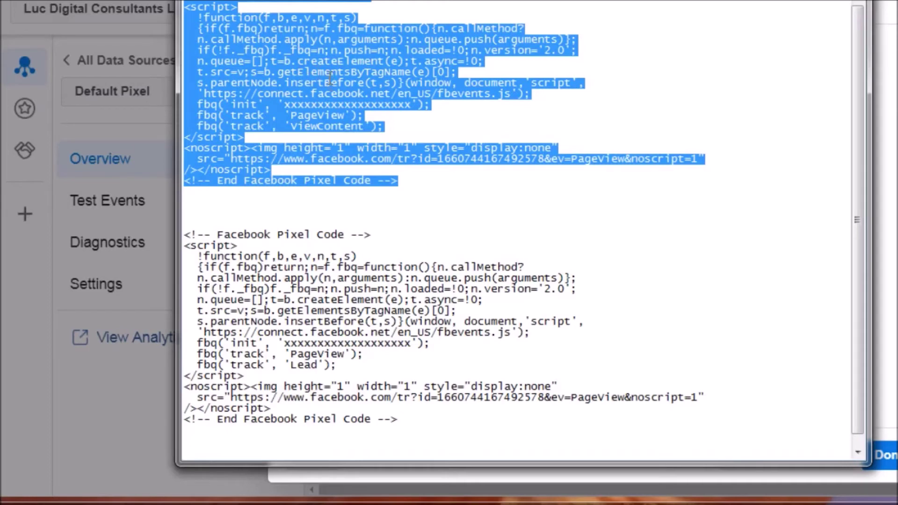
Copy the selected ViewContent pixel block and paste it into the header tracking code of the funnel's opt-in page in ClickFunnels
right_click(316, 69)
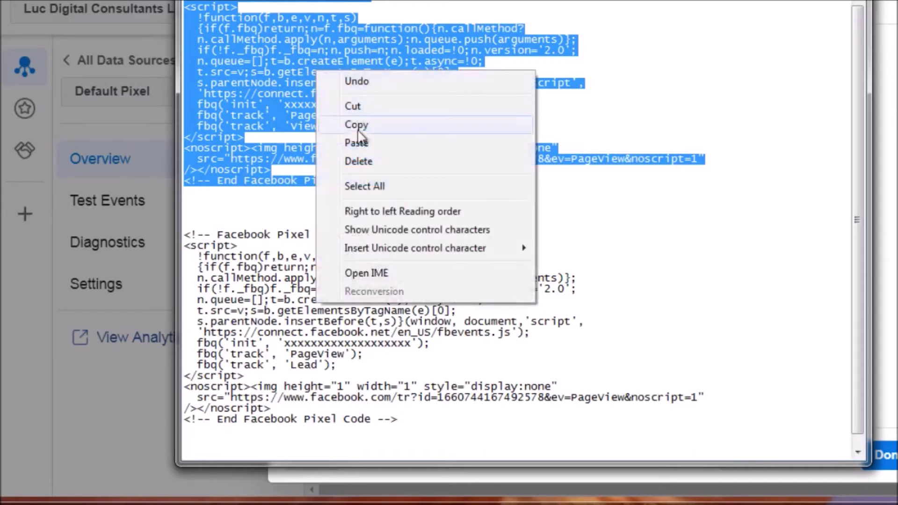
click(356, 125)
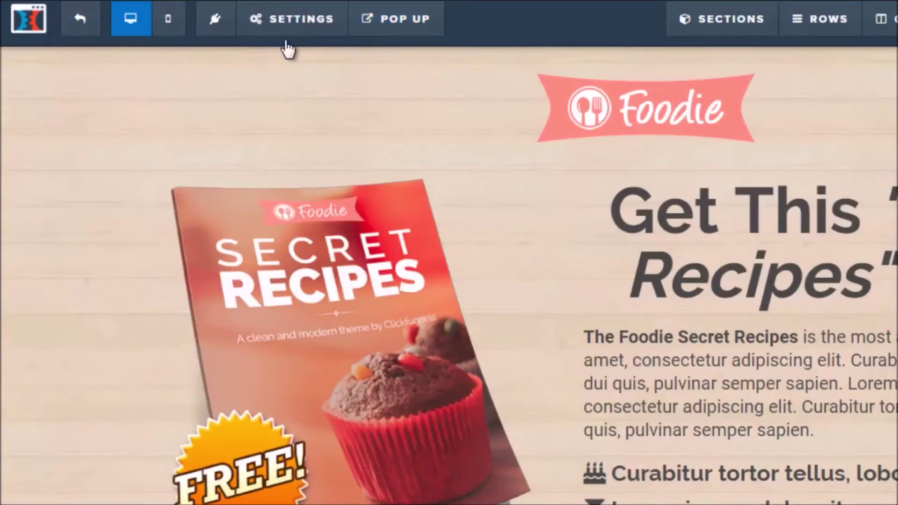
mouse_move(285, 21)
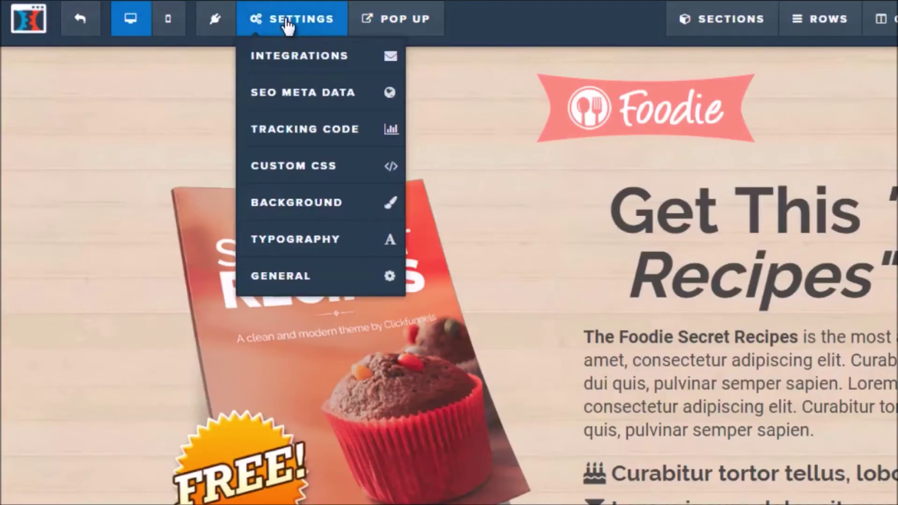
click(298, 134)
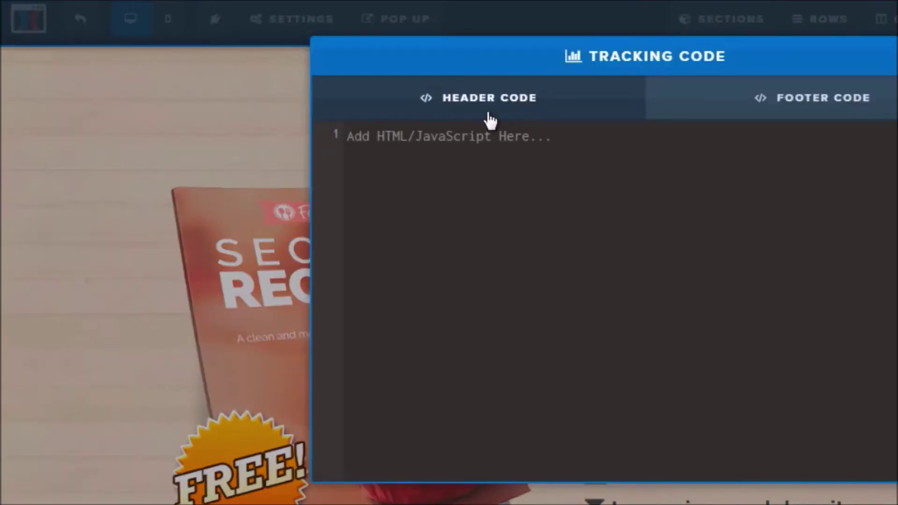
right_click(474, 137)
click(534, 242)
Switch to Notepad, copy the entire second pixel block containing the Lead event, and minimize the window
scroll(446, 263, up, 1)
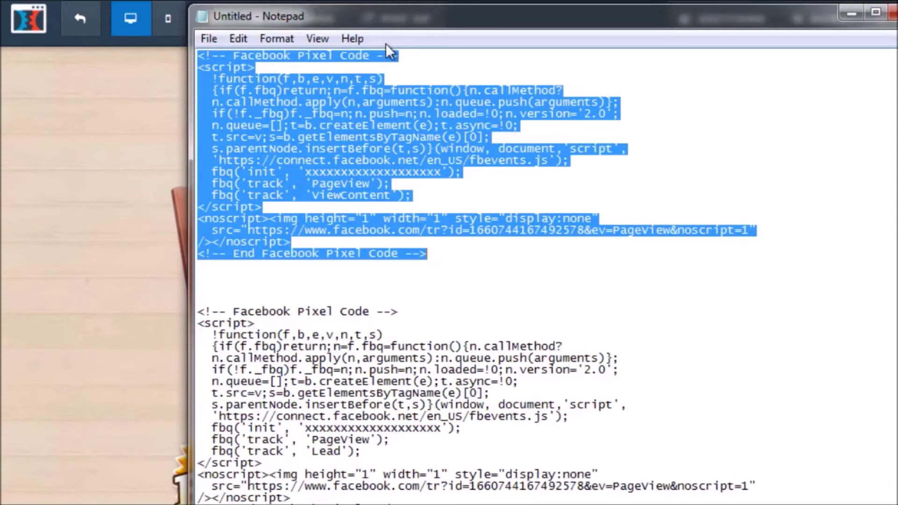
scroll(463, 374, down, 1)
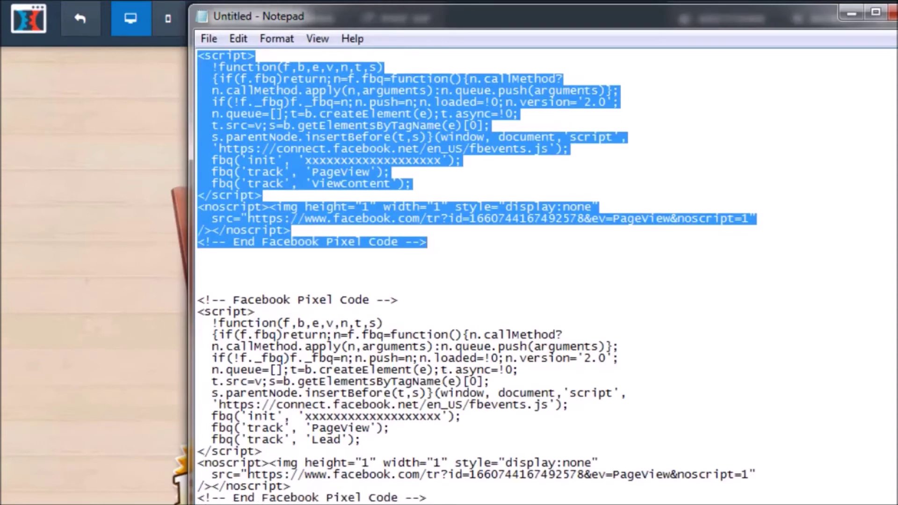
drag(434, 499, 180, 299)
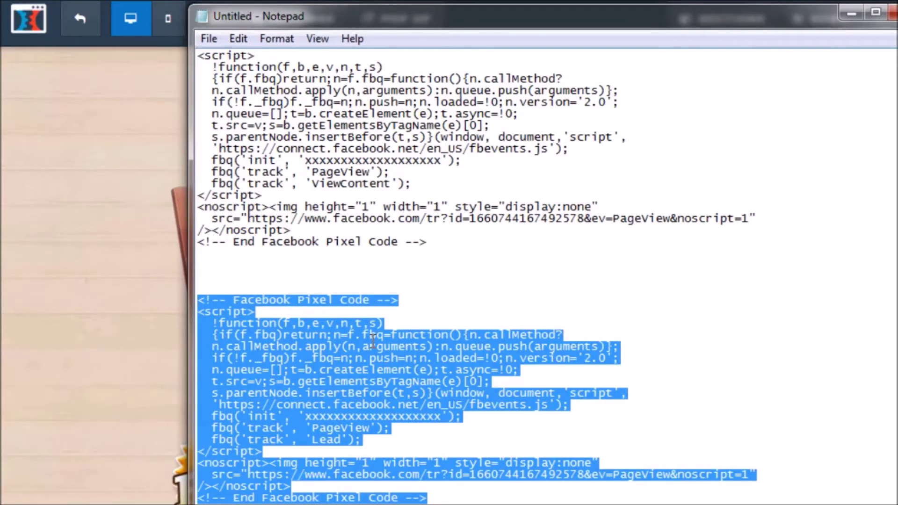
right_click(373, 341)
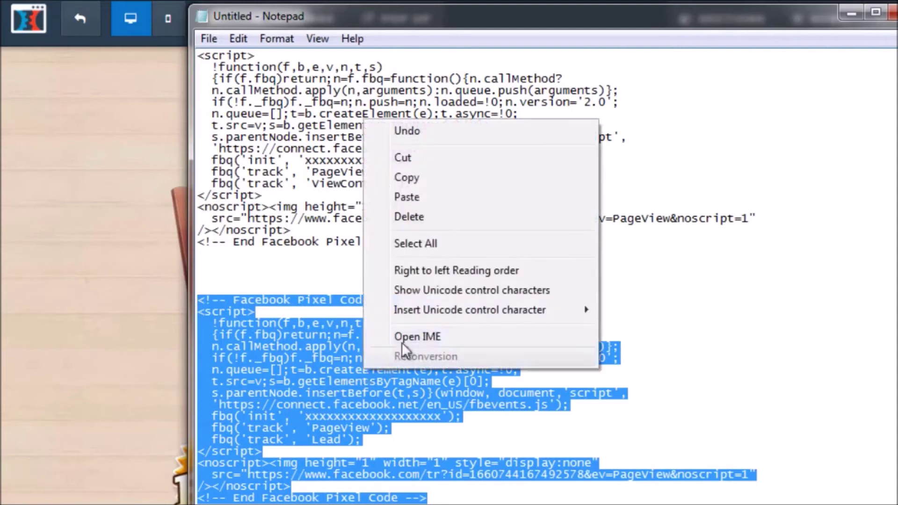
click(432, 180)
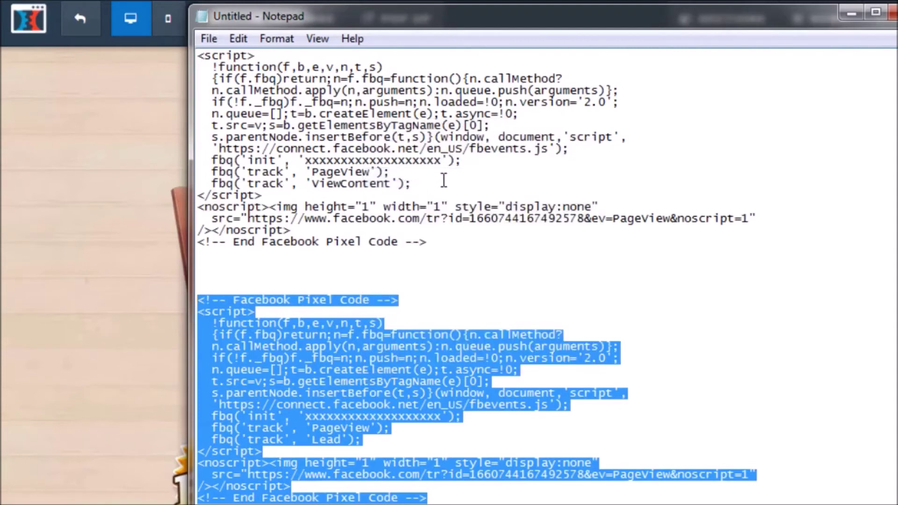
click(852, 17)
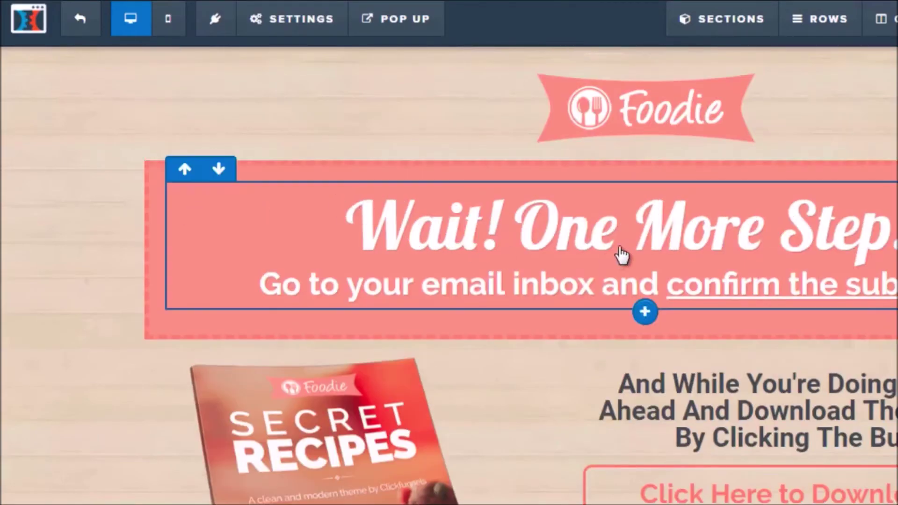
Paste the Lead pixel block into the header tracking code of the "Wait! One More Step" download page in ClickFunnels
scroll(622, 255, down, 4)
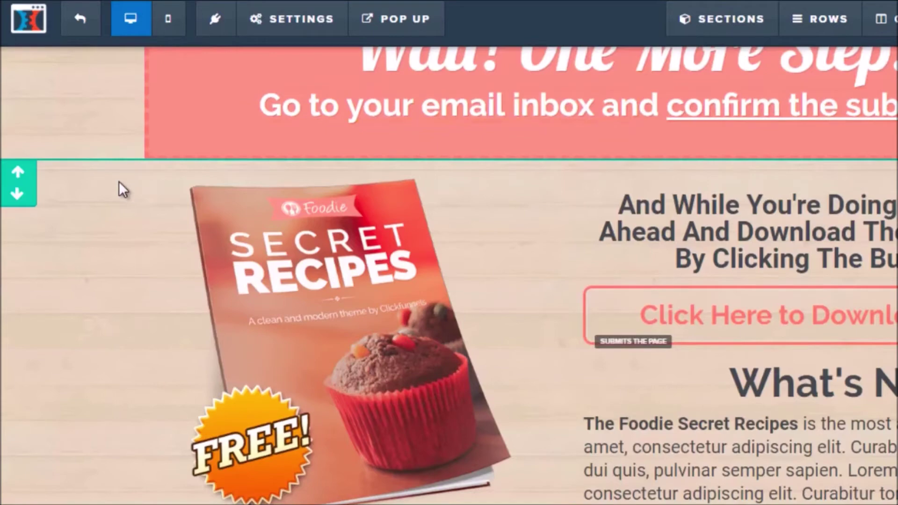
scroll(494, 134, up, 2)
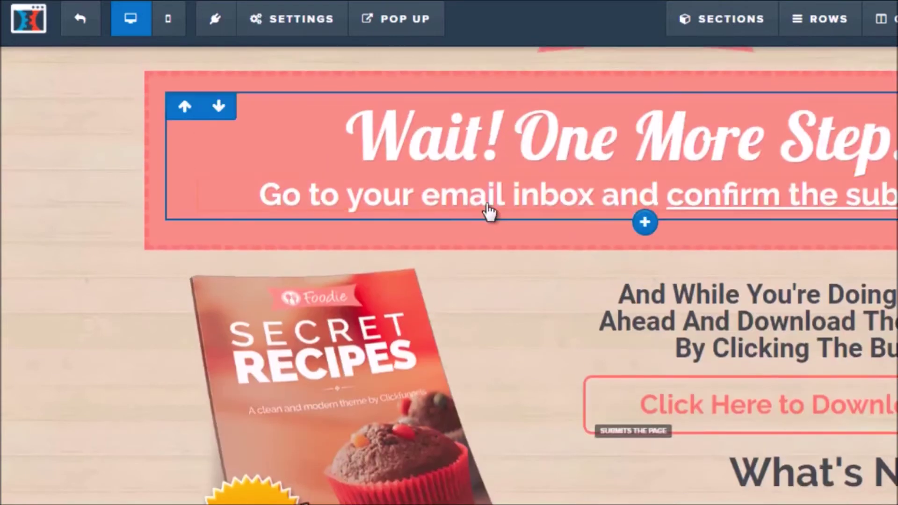
scroll(495, 201, down, 4)
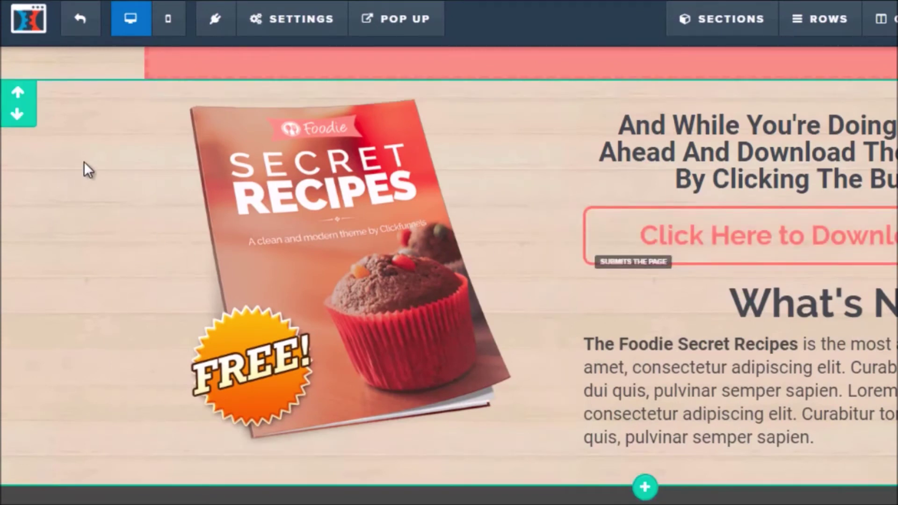
scroll(84, 163, up, 2)
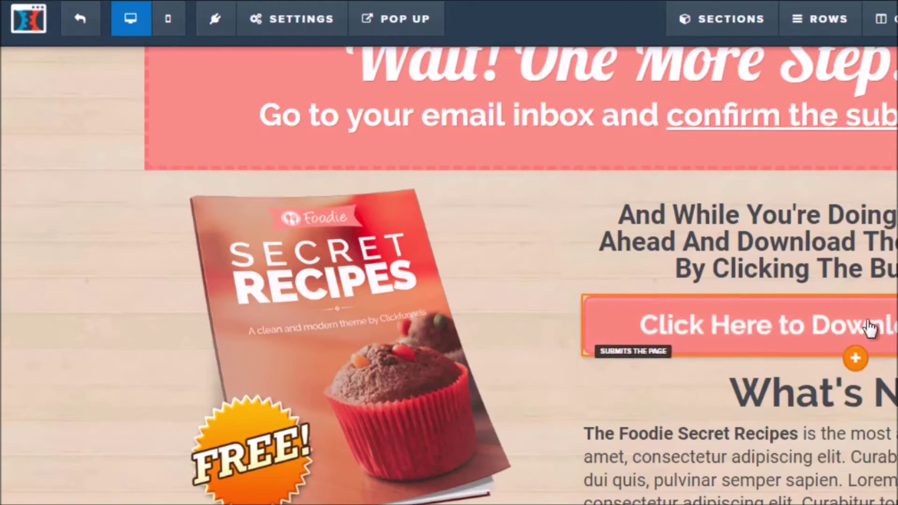
mouse_move(311, 30)
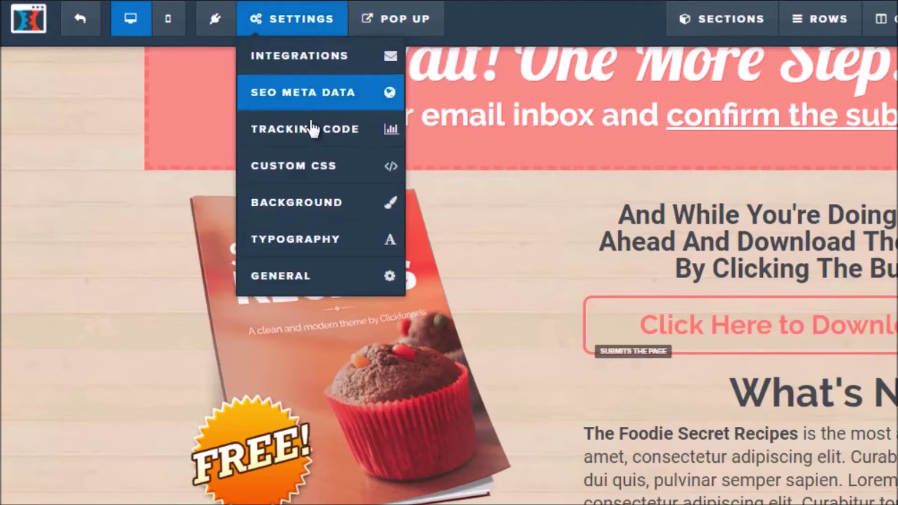
click(327, 132)
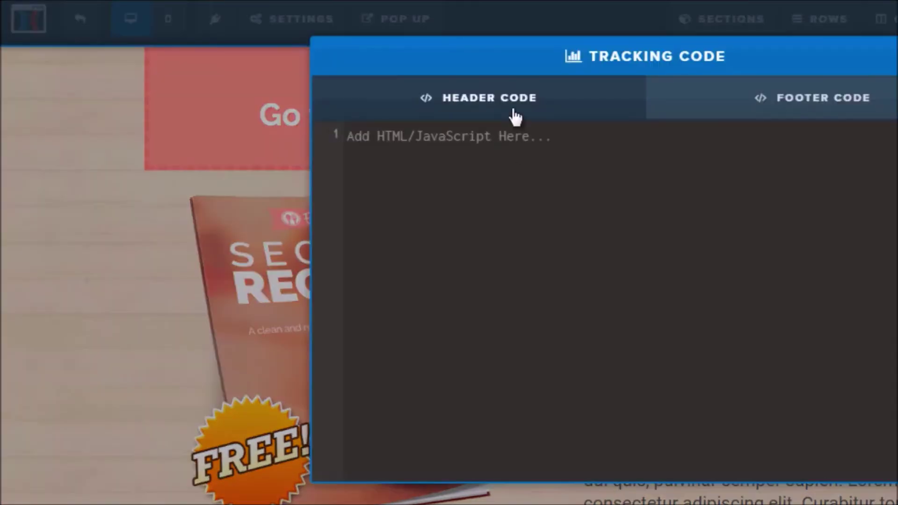
right_click(471, 144)
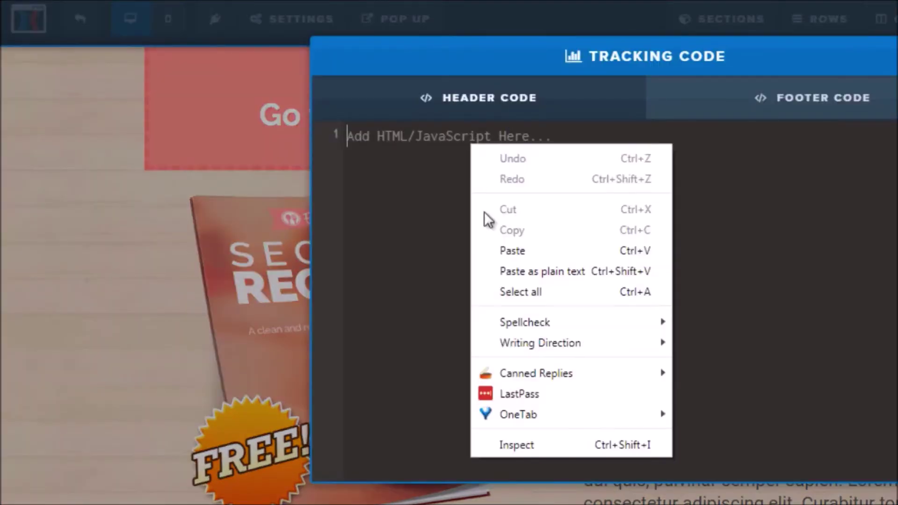
click(498, 256)
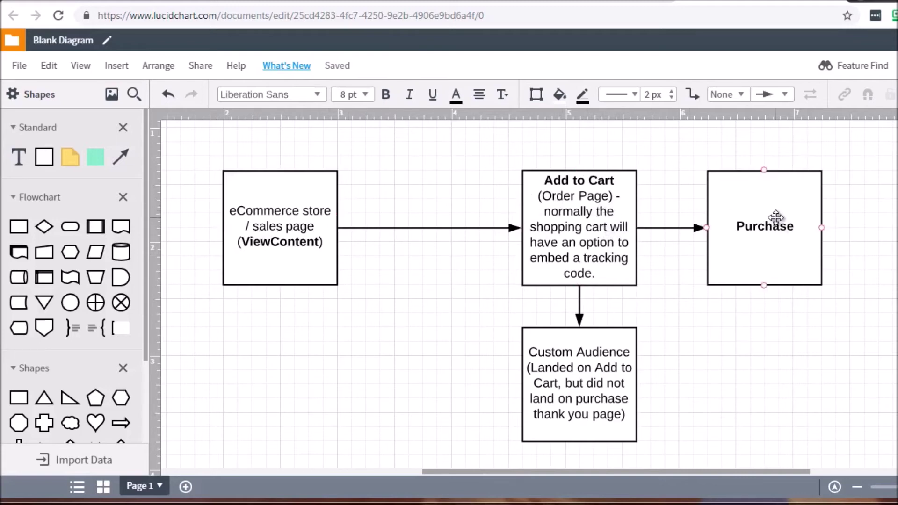
Examine the Lucidchart eCommerce flow from ViewContent through Add to Cart to Purchase, including the custom audience box
click(577, 379)
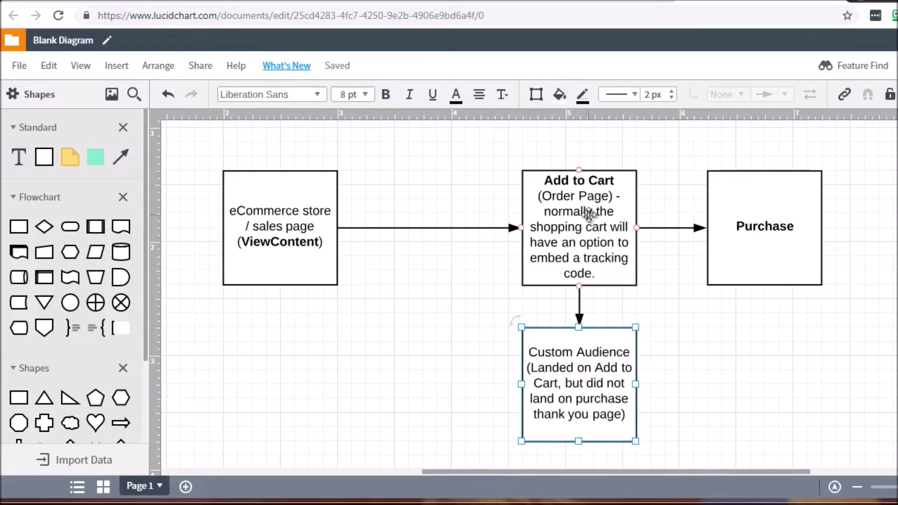
click(803, 217)
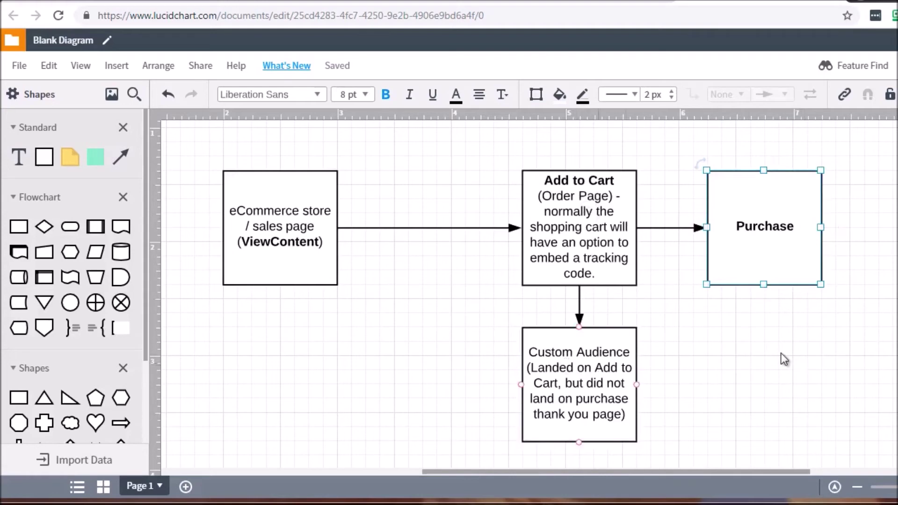
click(803, 304)
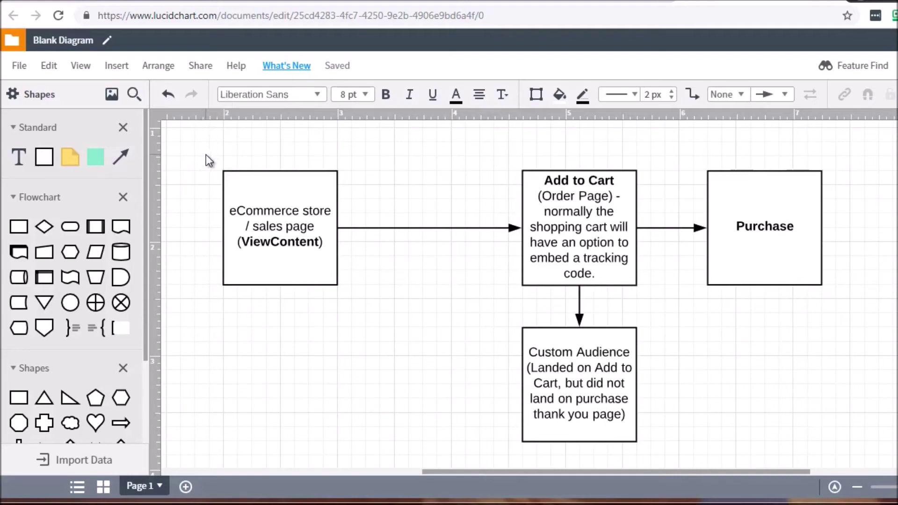
click(287, 211)
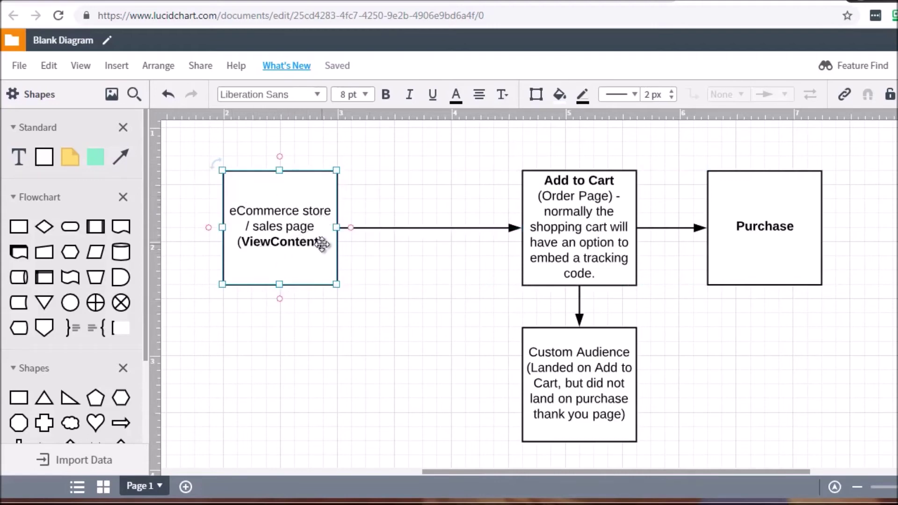
click(376, 203)
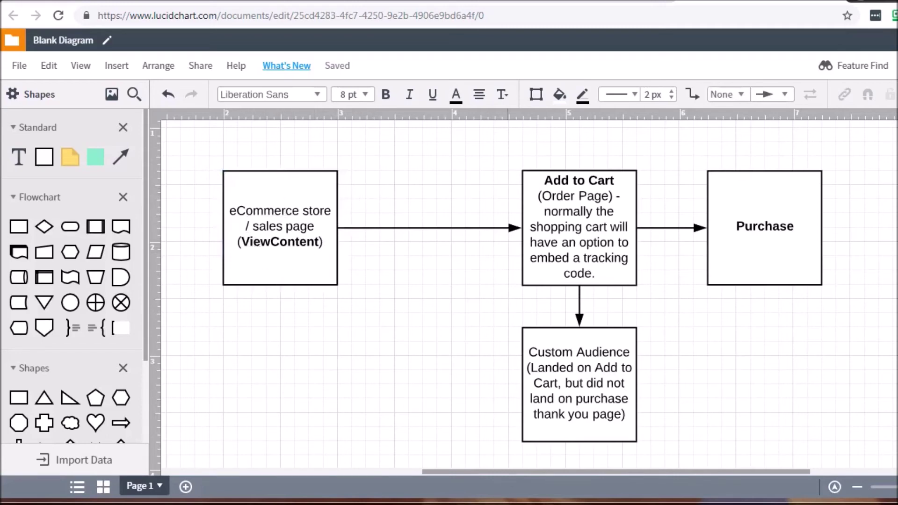
Bring Notepad over the diagram and change the second pixel block's Lead event to AddToCart
click(493, 500)
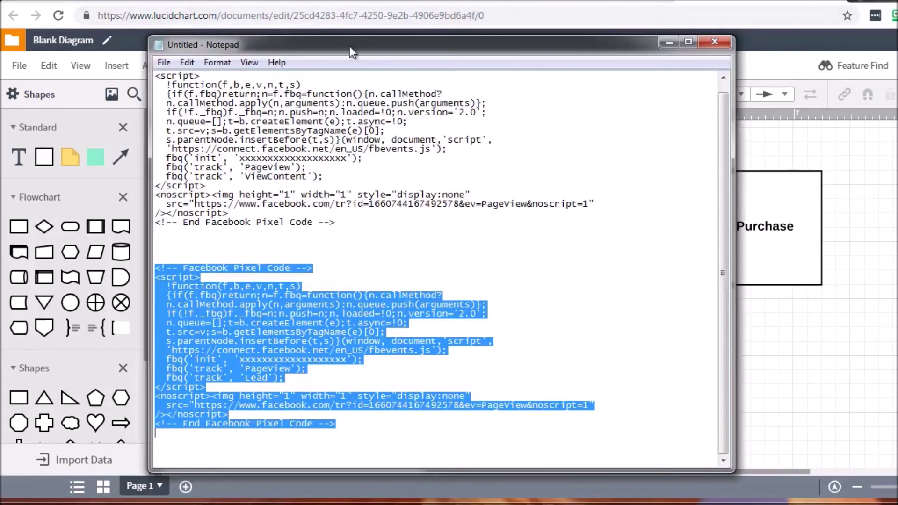
drag(349, 45, 497, 21)
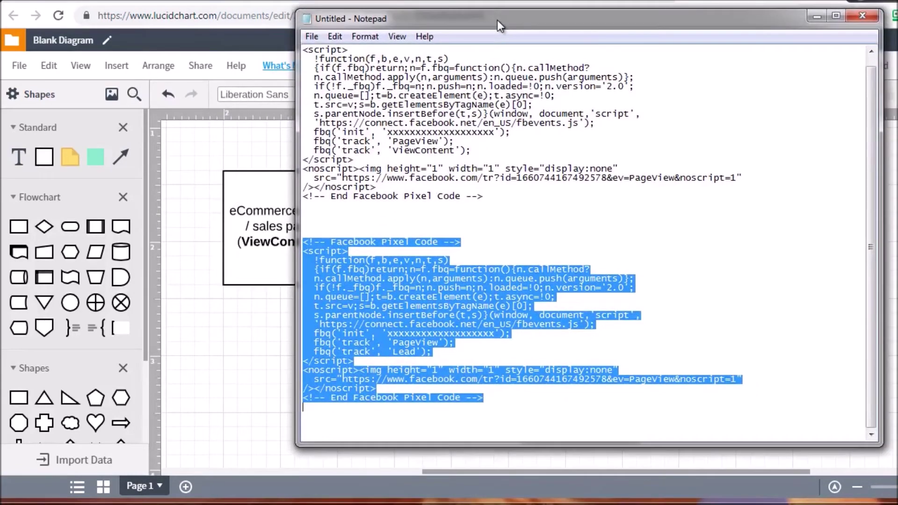
click(425, 187)
click(490, 195)
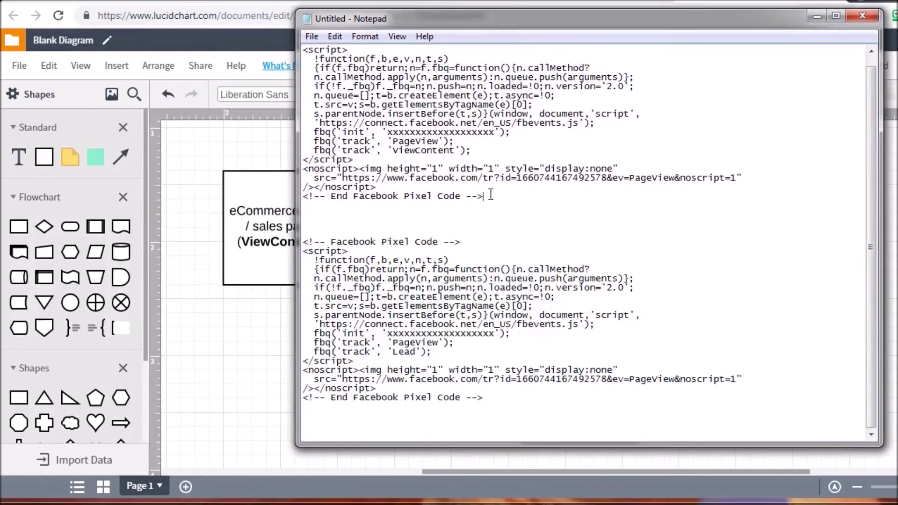
drag(491, 195, 303, 46)
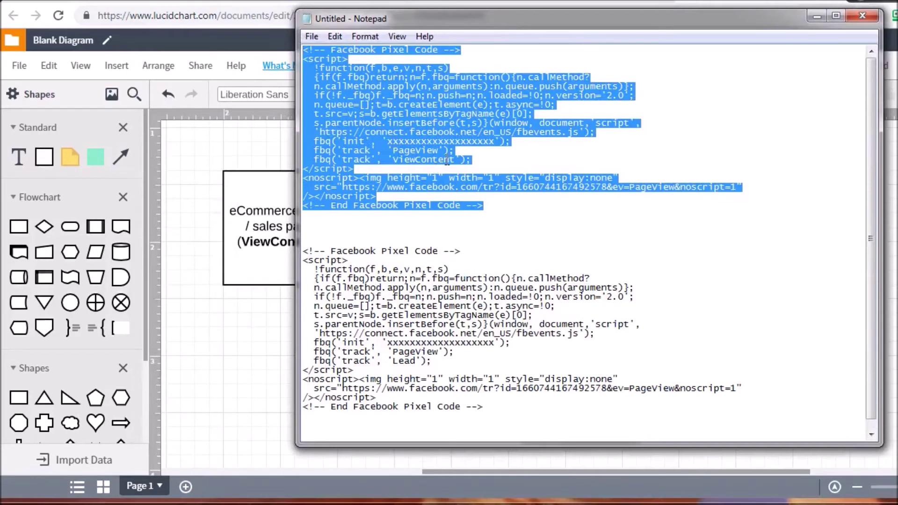
click(320, 253)
scroll(319, 248, down, 1)
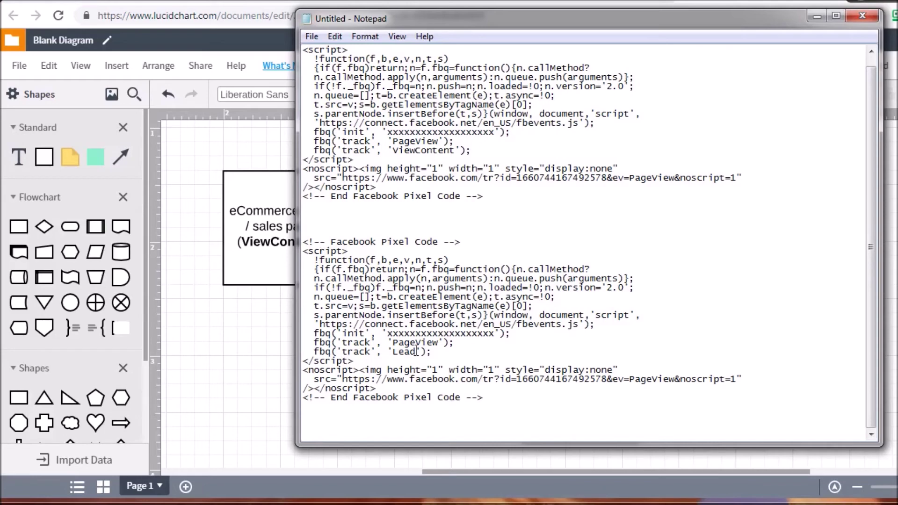
drag(415, 352, 392, 351)
text(AddToCart)
Duplicate the complete AddToCart pixel block below itself at the end of the file
drag(463, 356, 303, 351)
drag(489, 397, 287, 245)
click(286, 245)
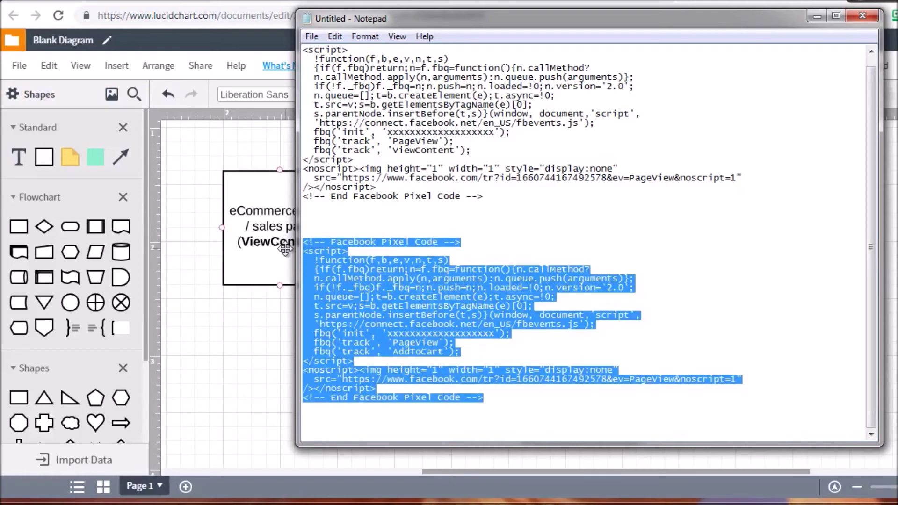
click(363, 428)
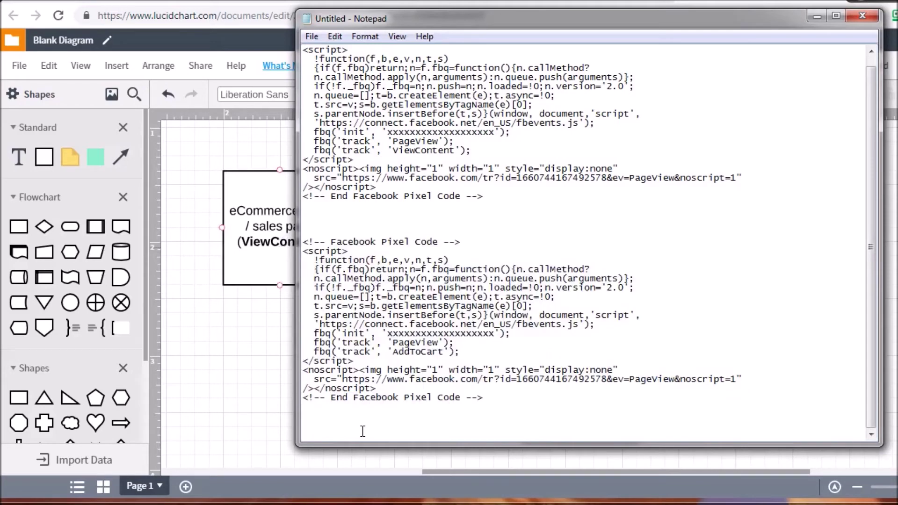
key(ctrl+v)
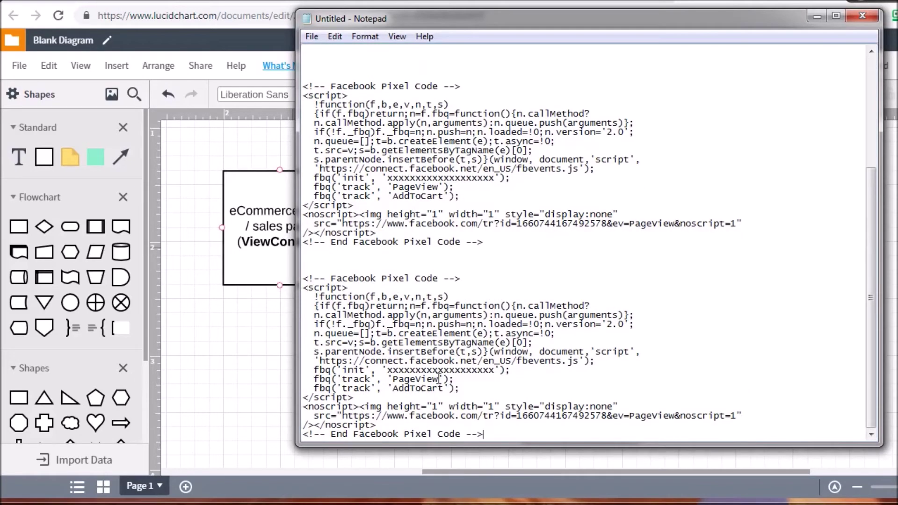
Change the track event in the last pixel block to Purchase and return to the Lucidchart diagram
drag(443, 391, 394, 389)
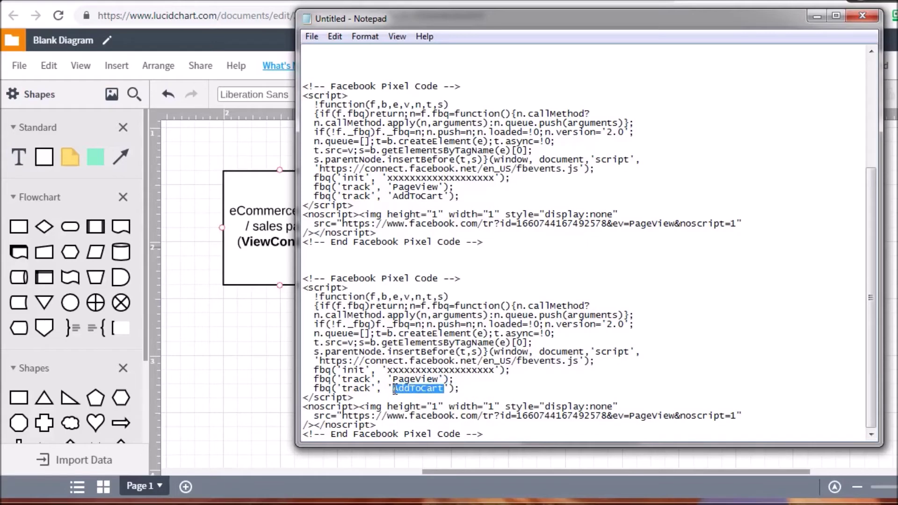
text(P)
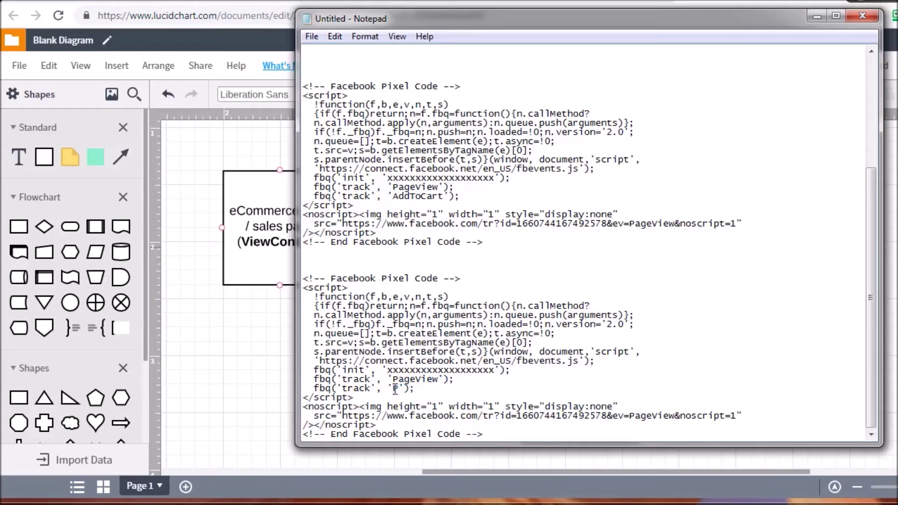
text(urcha)
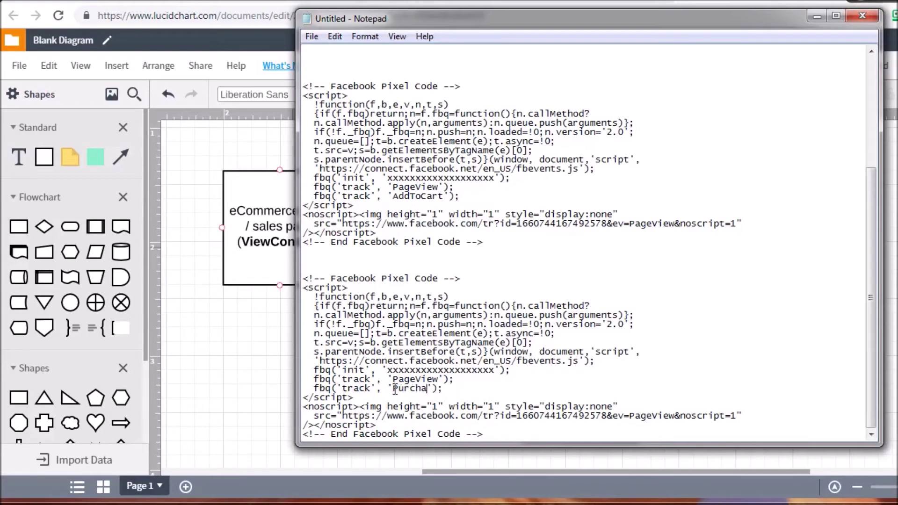
text(se)
click(190, 212)
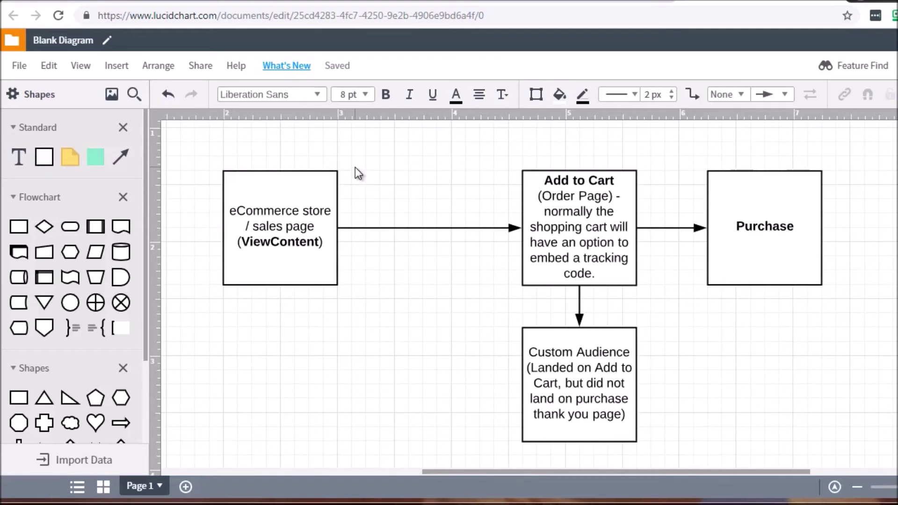
click(291, 179)
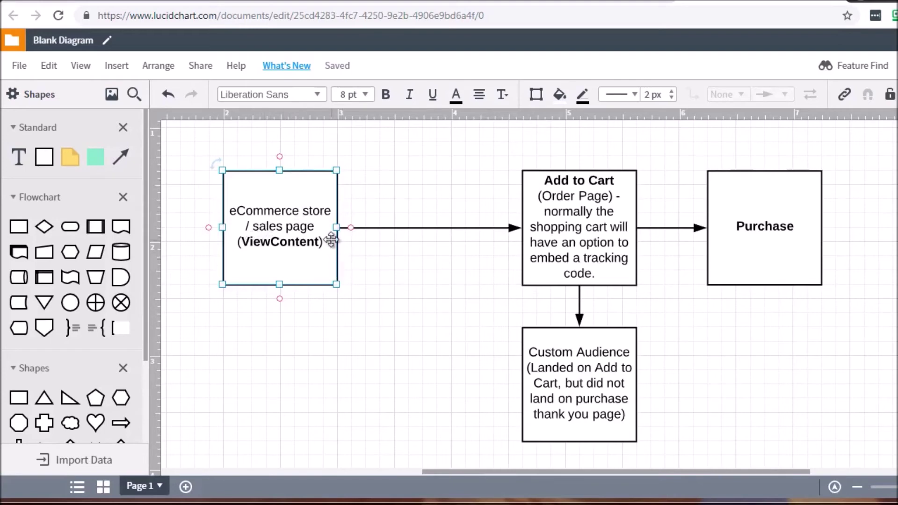
click(582, 219)
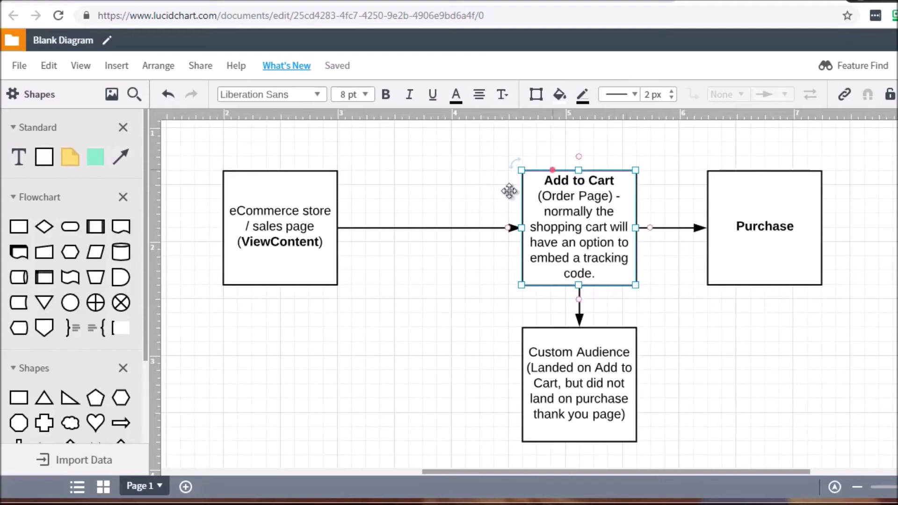
click(431, 227)
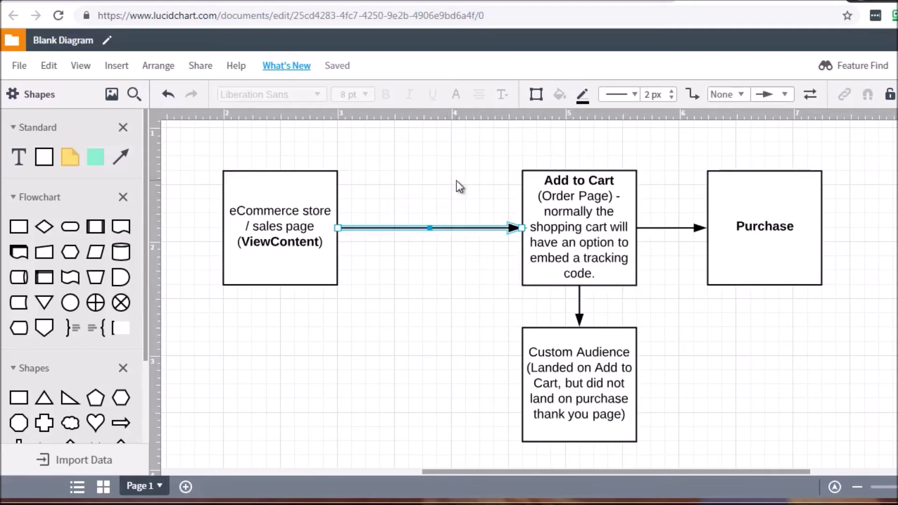
click(583, 227)
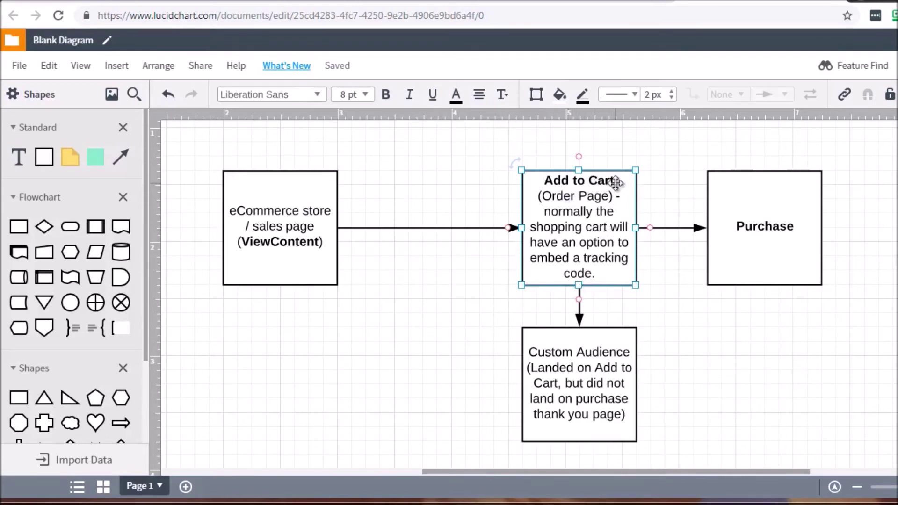
Duplicate the ViewContent sales page box, place the copy beside the Custom Audience box, and draw an arrow to it from Add to Cart
click(258, 227)
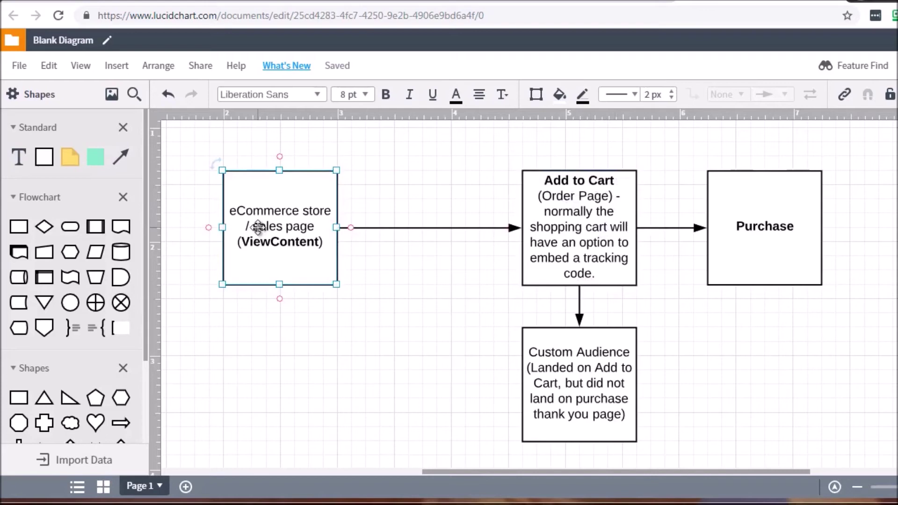
key(ctrl+d)
drag(293, 228, 439, 358)
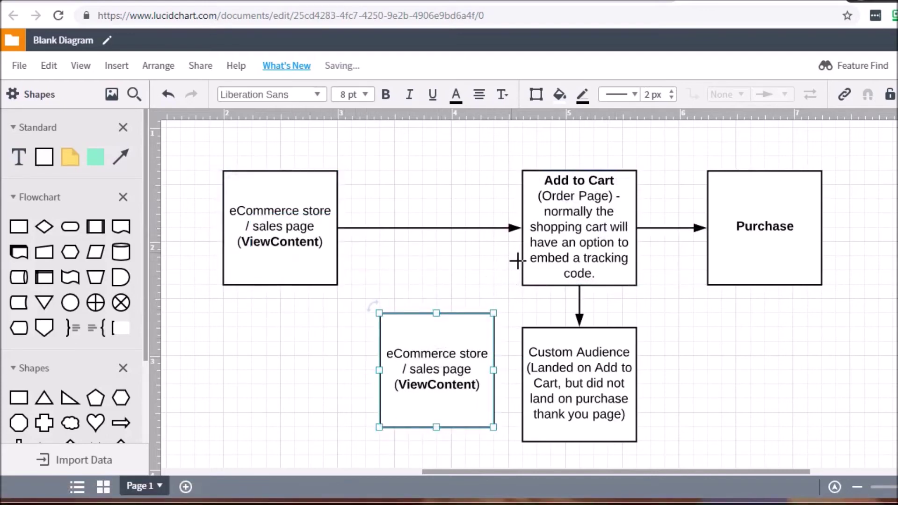
drag(518, 258, 437, 313)
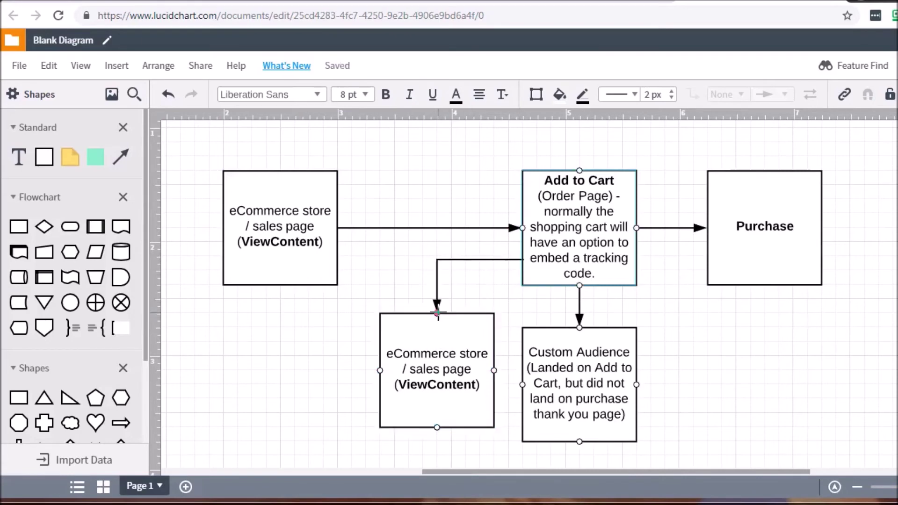
Replace the duplicated box's text with "IF NO OPTION - CLICKMETER"
double_click(429, 388)
text(I)
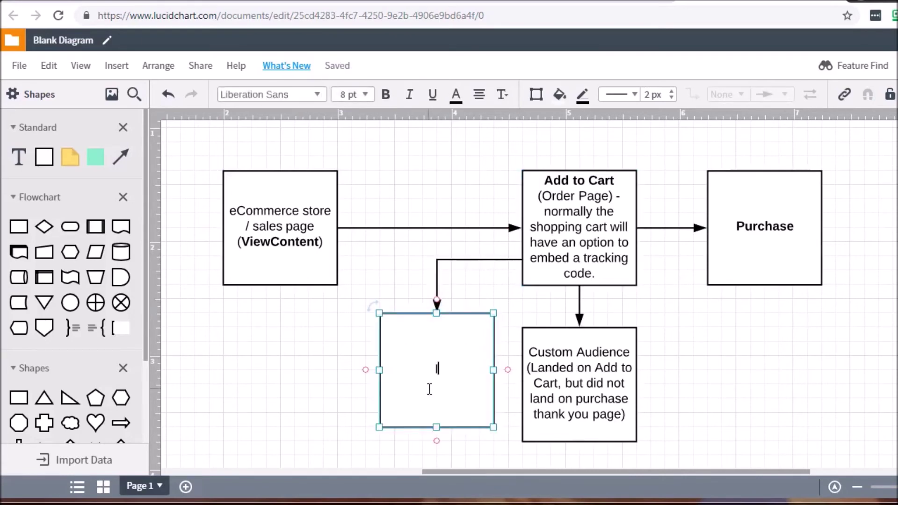
text(F NO OPTIO)
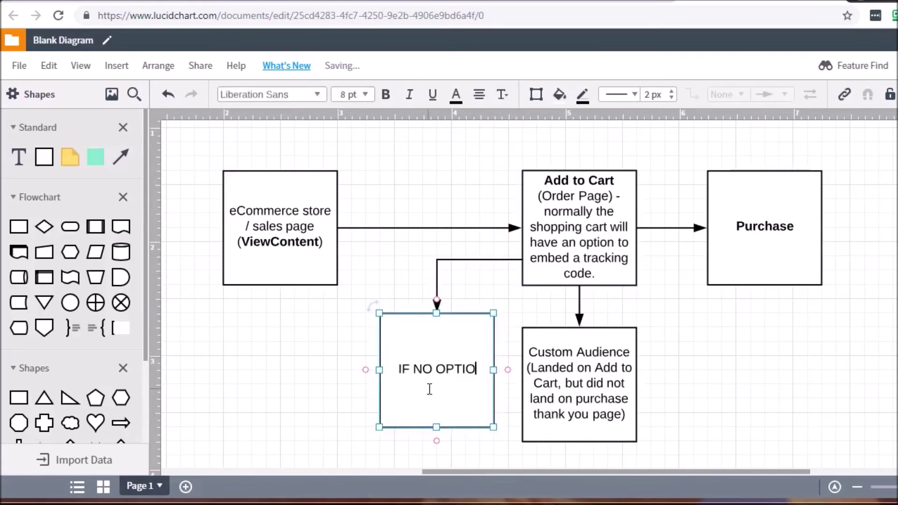
text(N -)
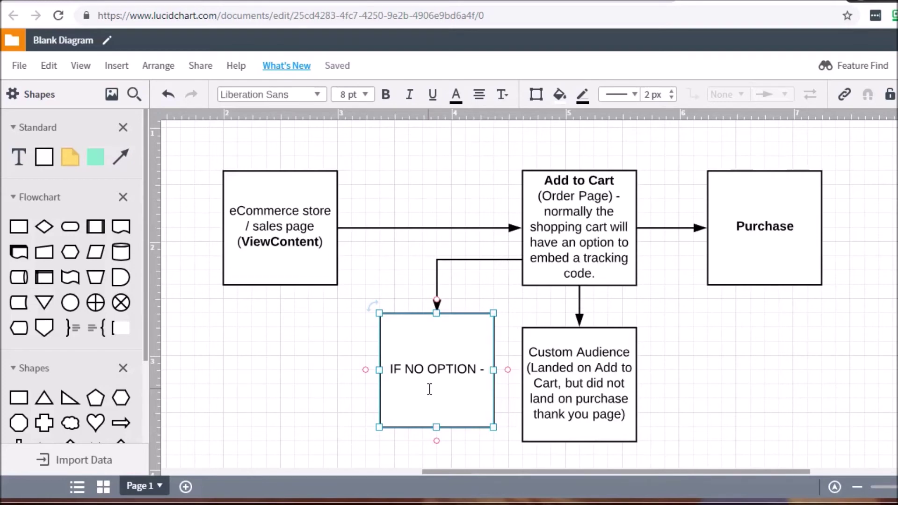
text(CLICKMETER)
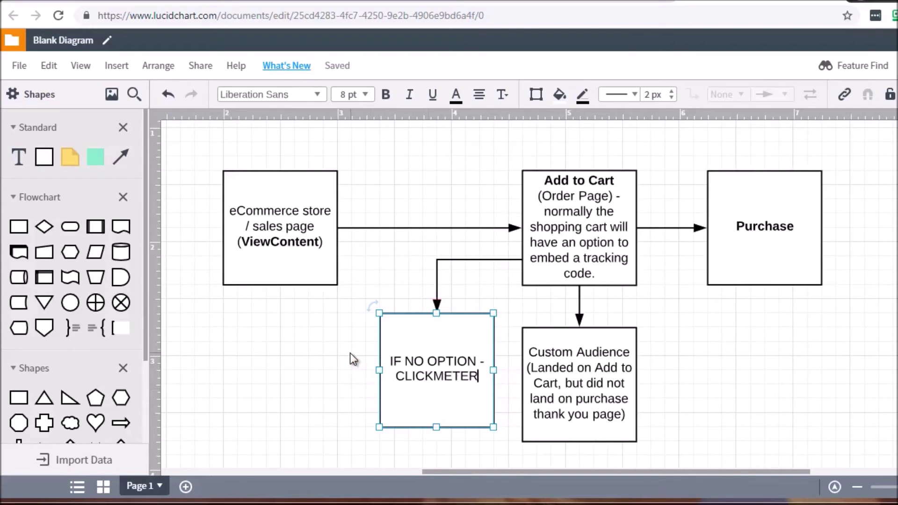
click(350, 353)
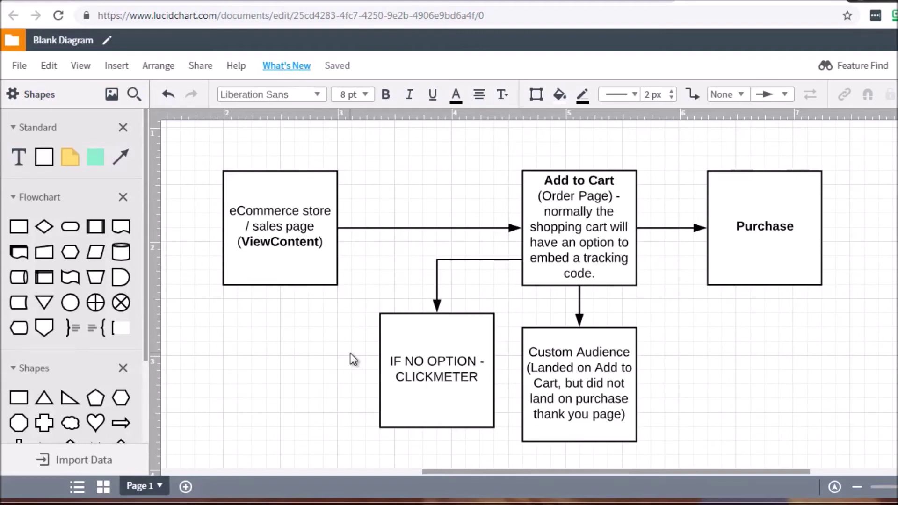
click(314, 254)
click(571, 220)
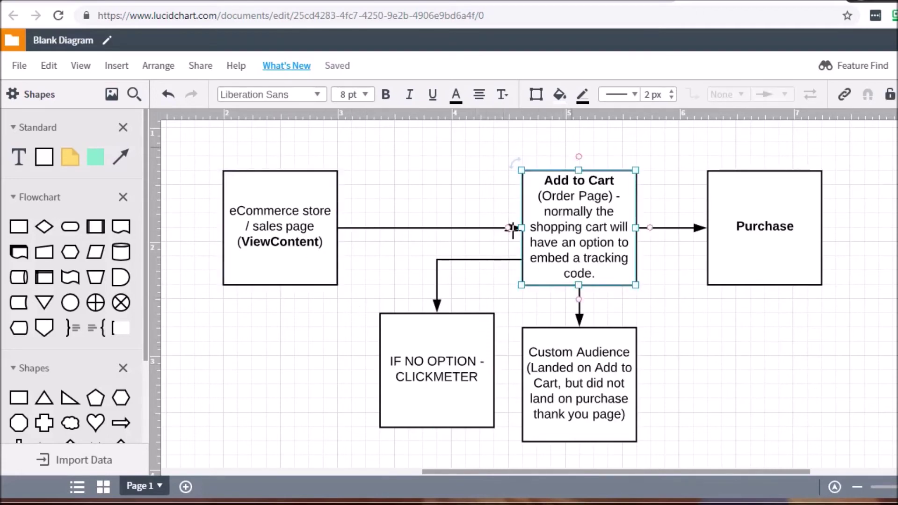
click(457, 360)
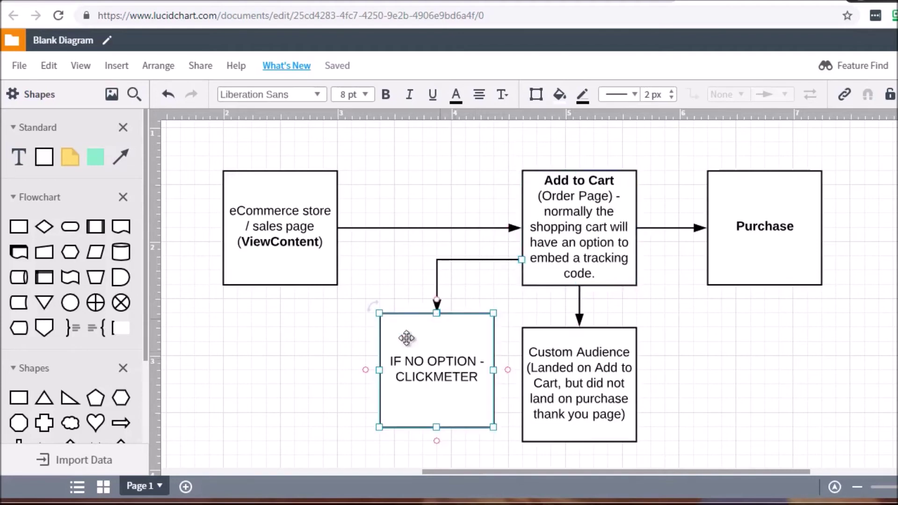
click(311, 335)
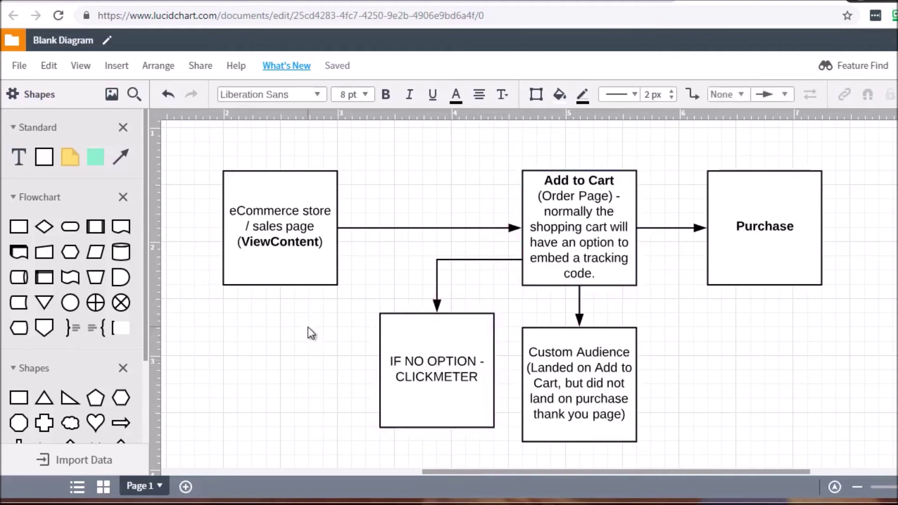
Try deleting the CLICKMETER box together with its arrow, and undo the deletion
click(450, 326)
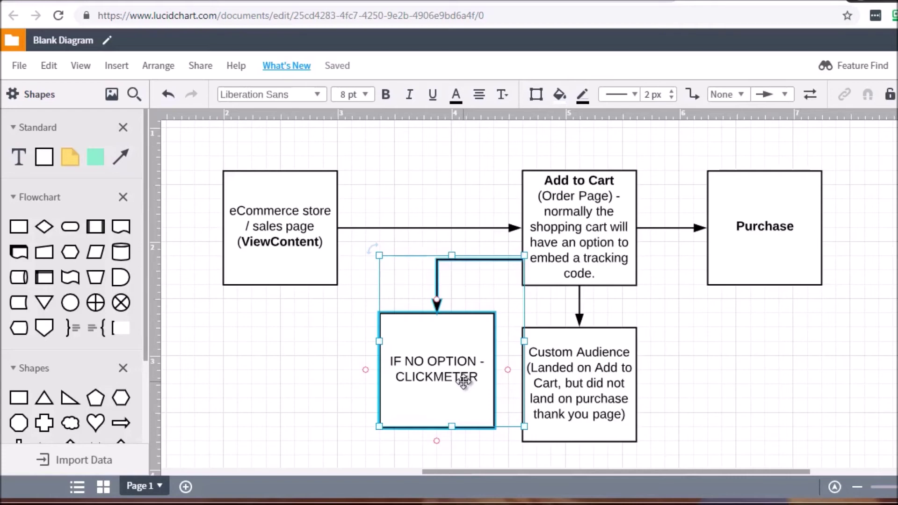
key(Delete)
key(ctrl+z)
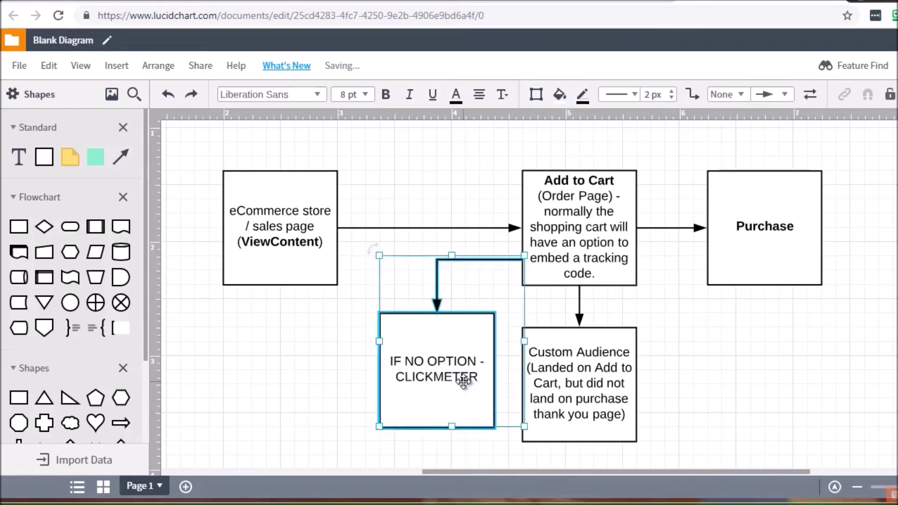
Examine the ViewContent, Add to Cart and Purchase stages of the flow and the Custom Audience box beneath Add to Cart
click(581, 228)
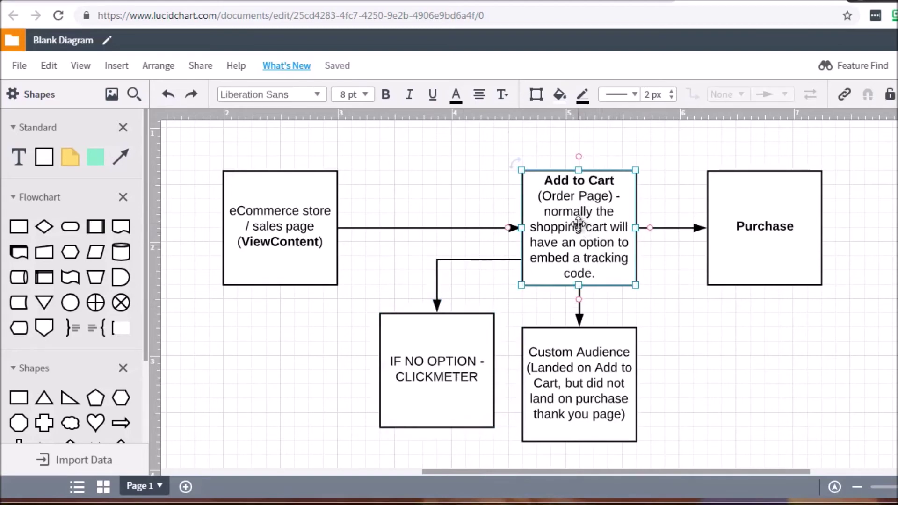
click(793, 225)
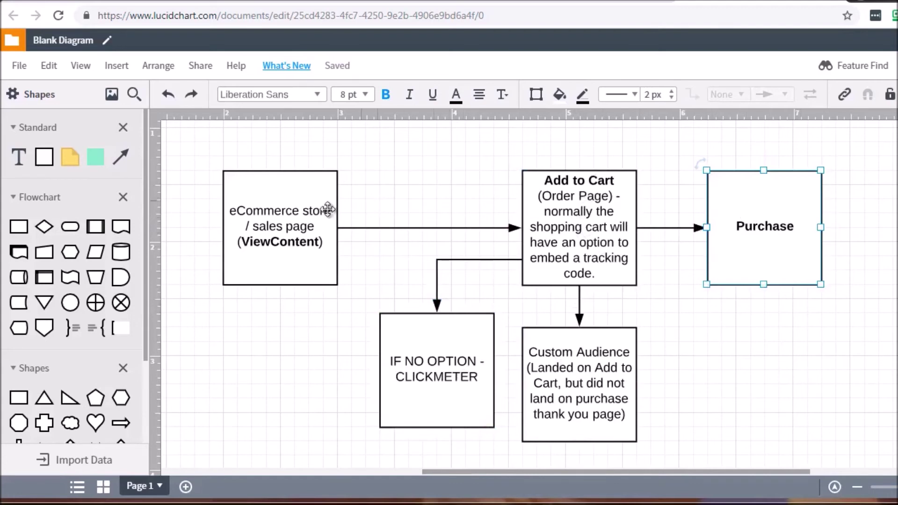
click(262, 224)
click(575, 224)
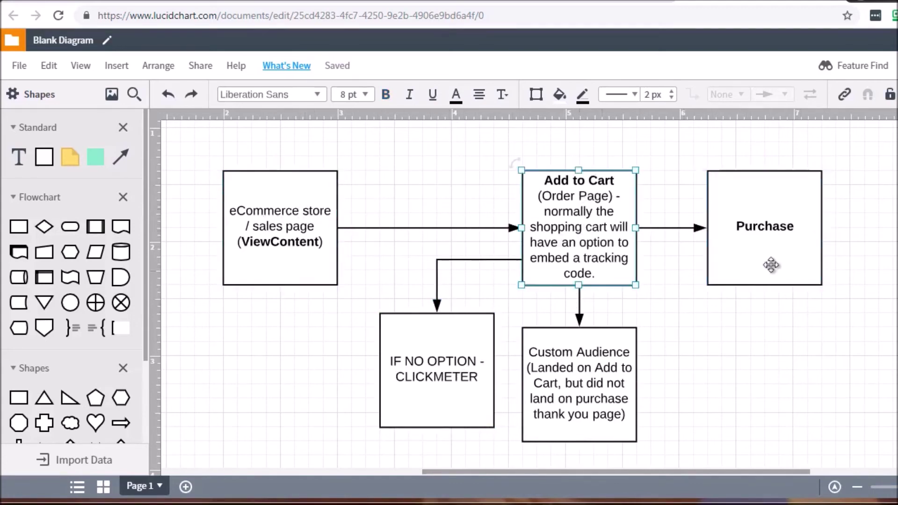
click(782, 219)
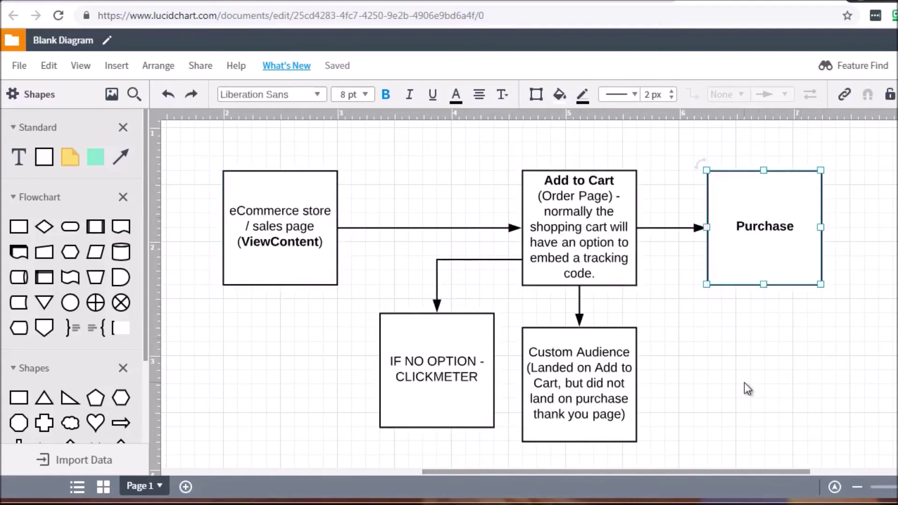
click(569, 353)
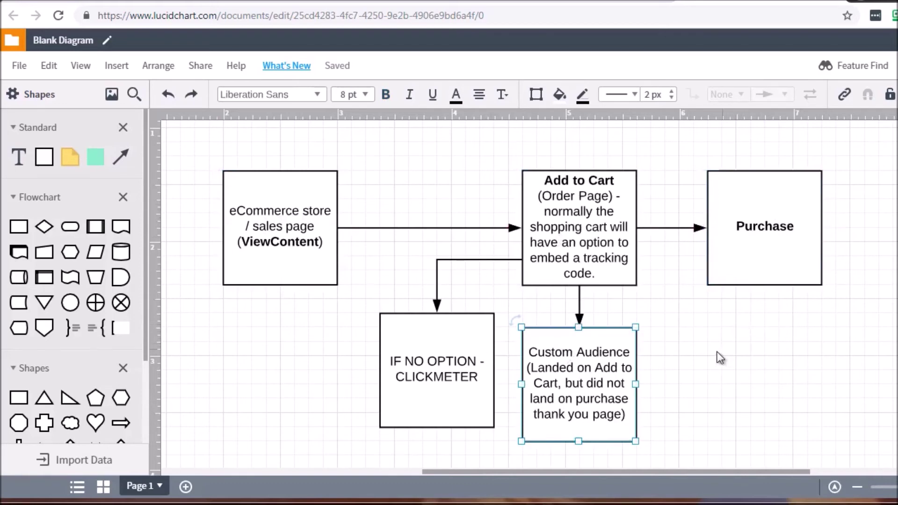
click(555, 179)
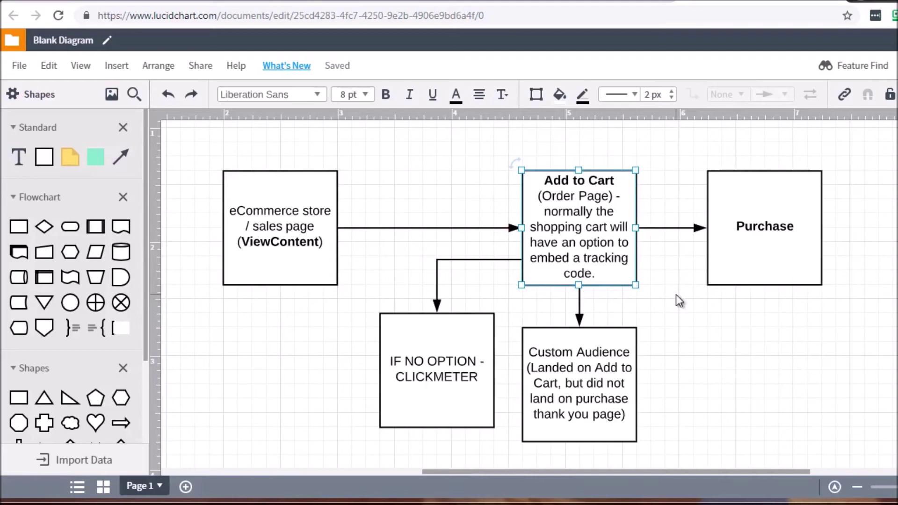
click(306, 208)
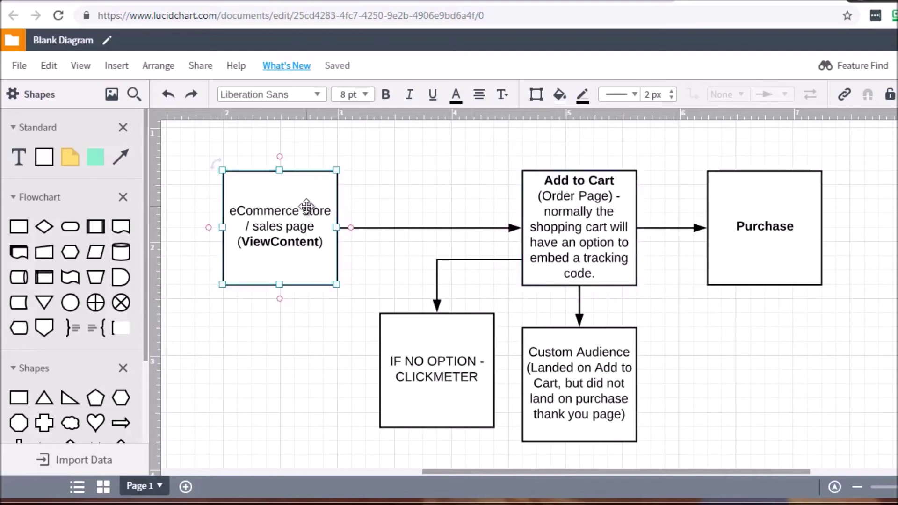
click(584, 242)
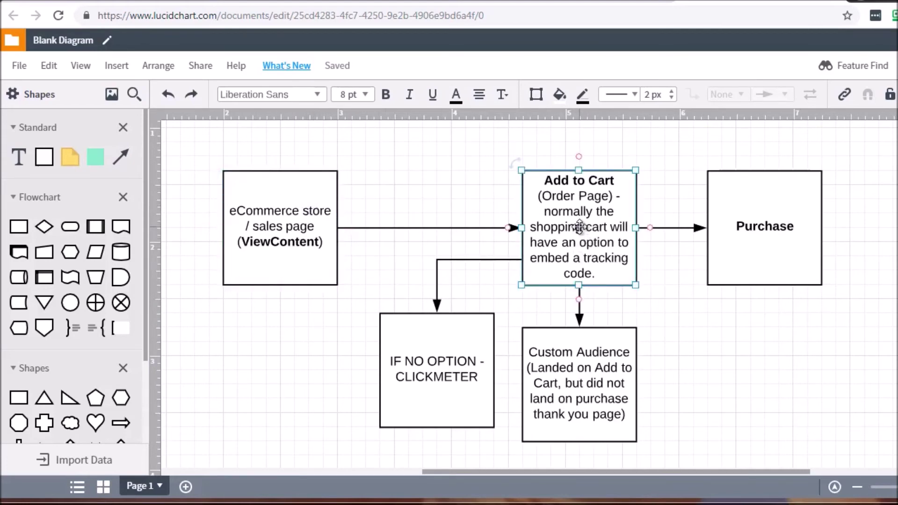
click(772, 202)
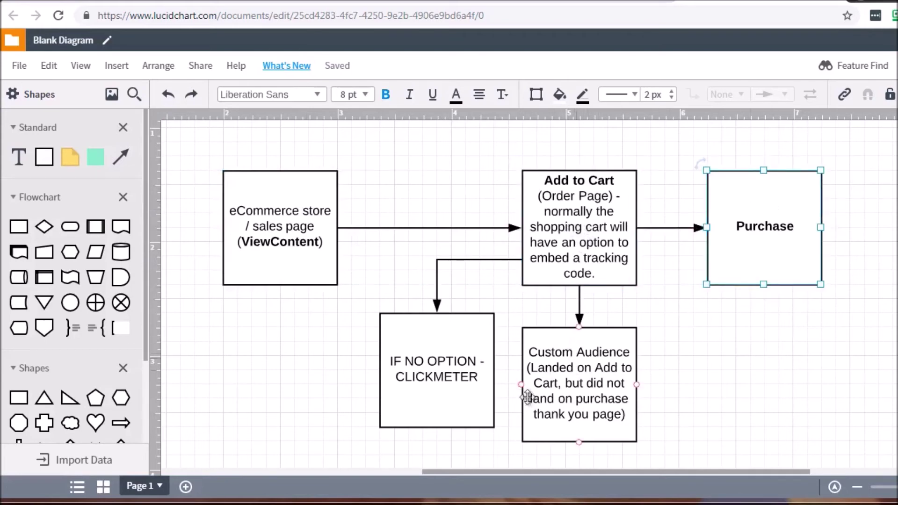
Review how the Custom Audience condition relates to the Add to Cart and Purchase boxes, and revisit the ViewContent stage
click(603, 385)
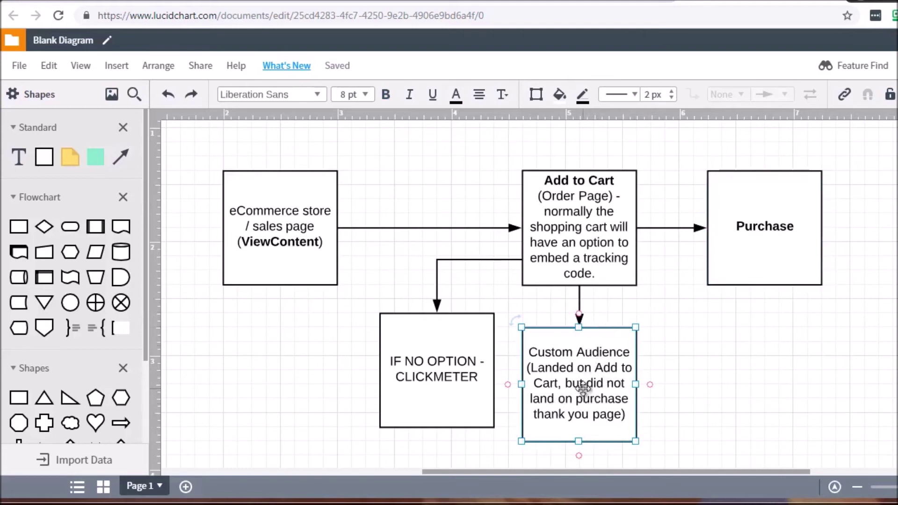
click(577, 216)
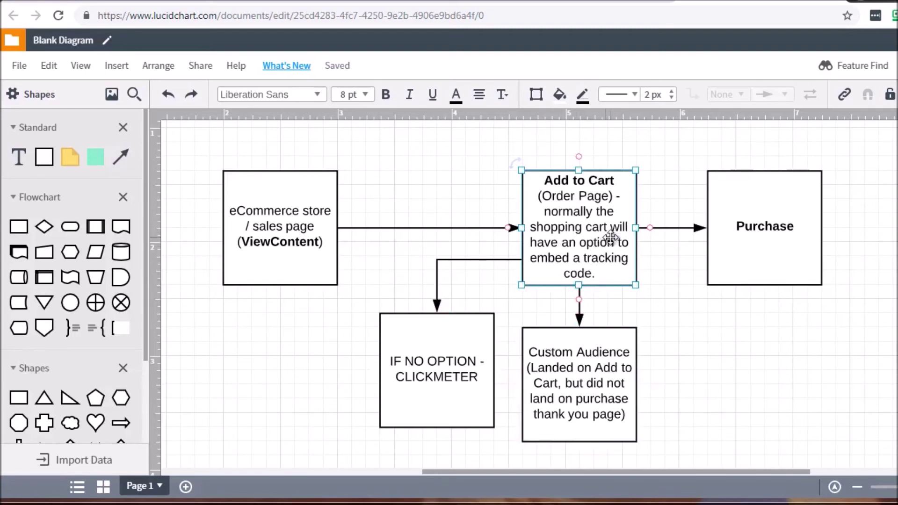
click(788, 239)
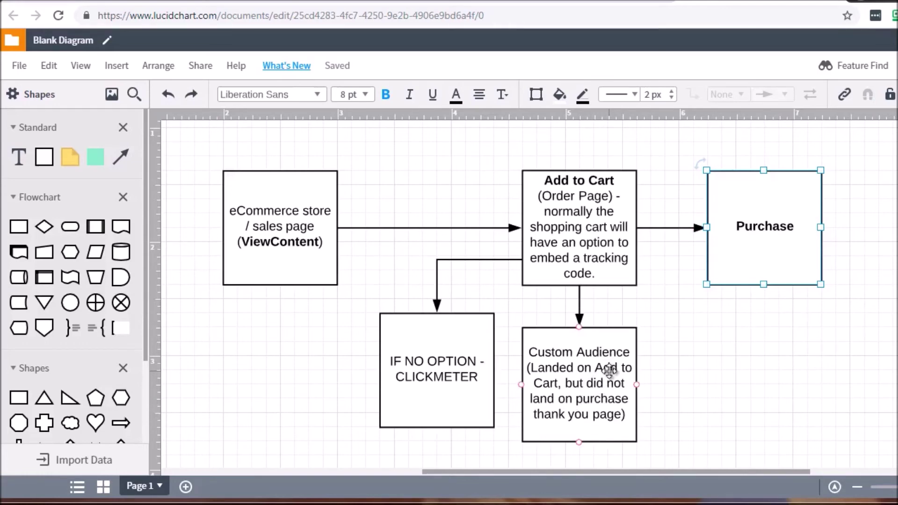
click(621, 206)
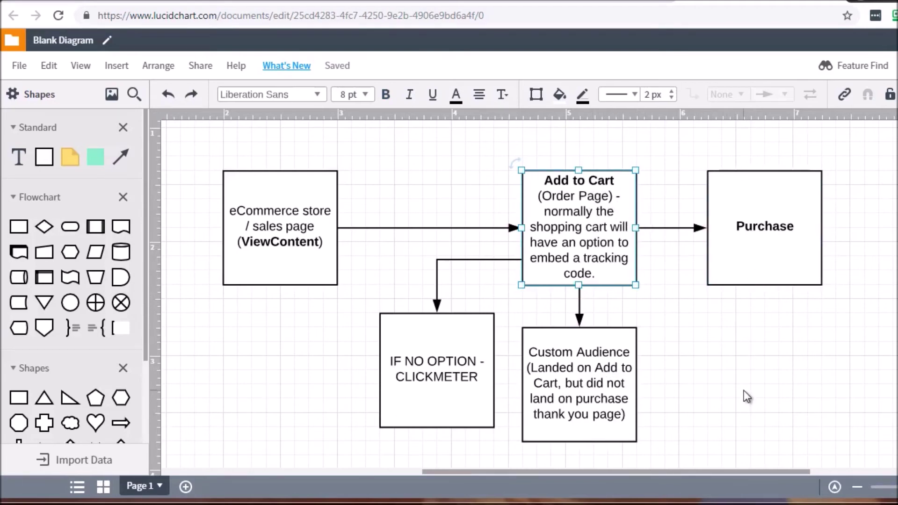
click(569, 360)
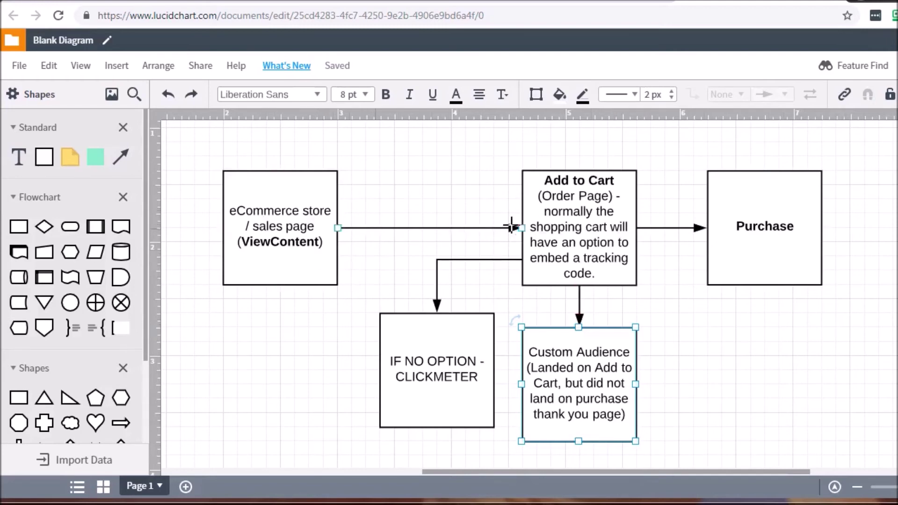
click(633, 212)
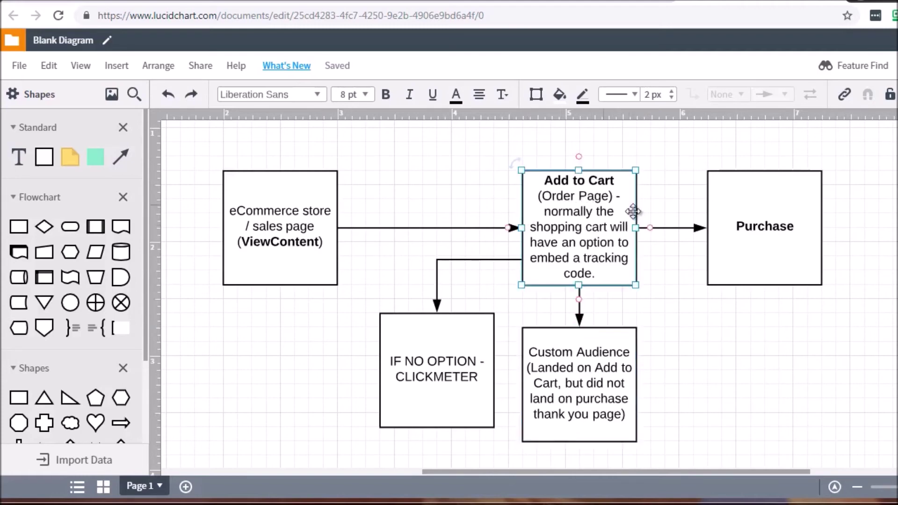
click(726, 225)
click(849, 335)
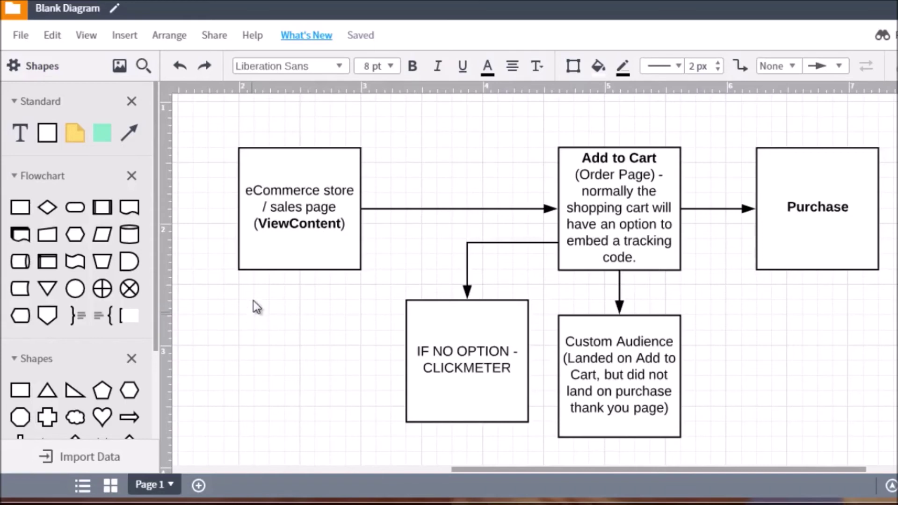
click(303, 179)
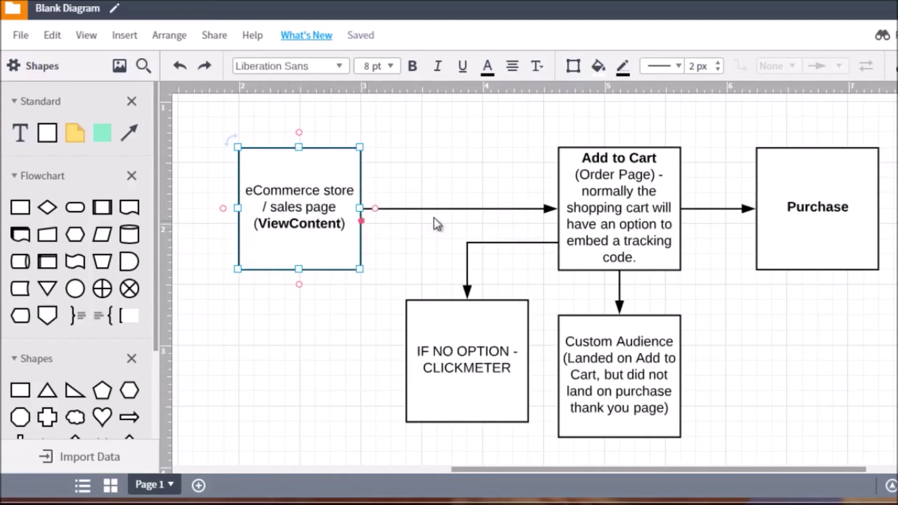
click(629, 191)
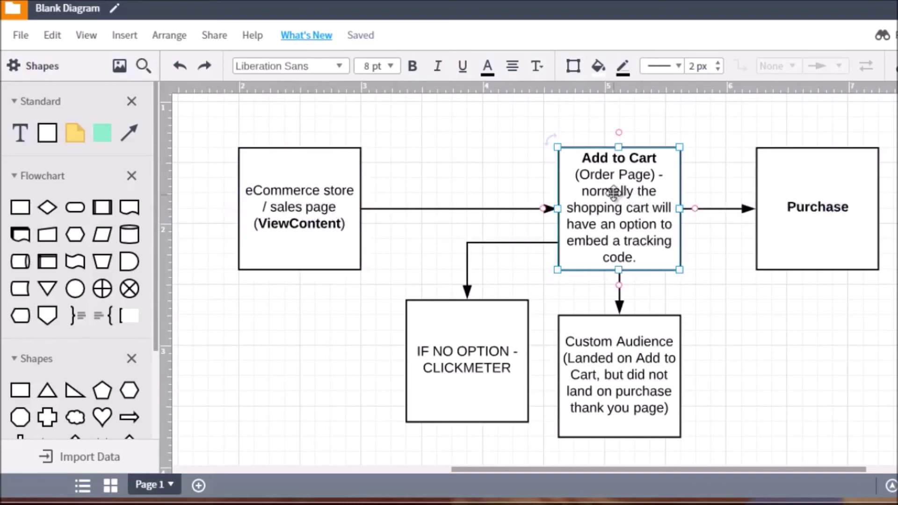
Append ".COM" to "CLICKMETER" in the "IF NO OPTION" box
click(794, 188)
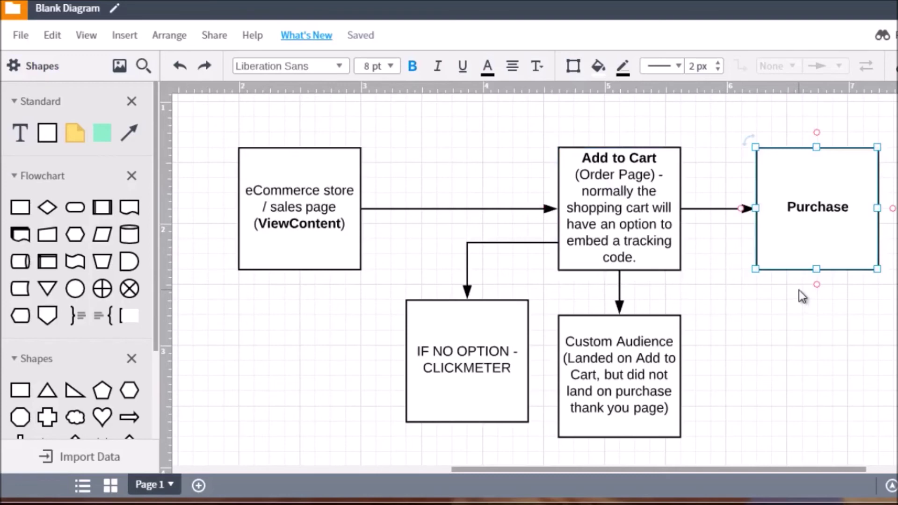
click(634, 352)
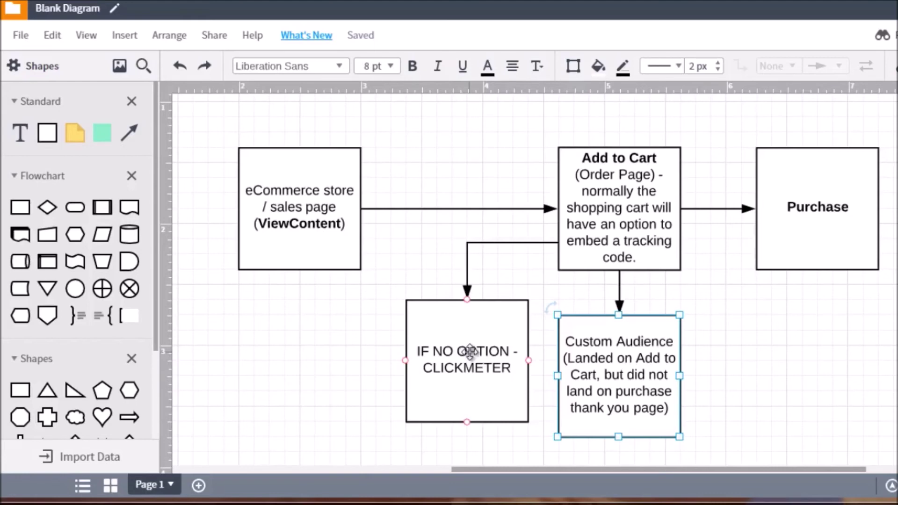
click(444, 337)
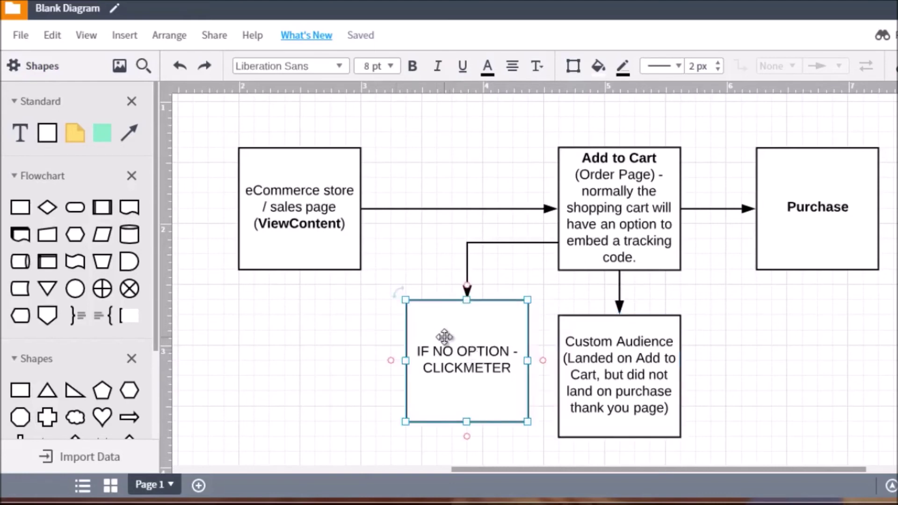
double_click(510, 368)
click(510, 369)
text(.COM)
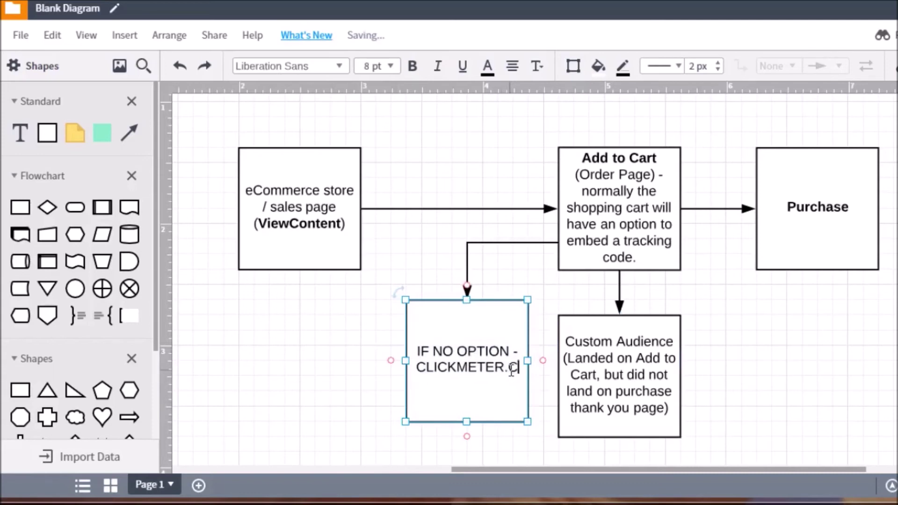
click(380, 331)
Widen the CLICKMETER.COM box to 1.125 in by extending its left edge outward
click(404, 351)
drag(406, 360, 398, 360)
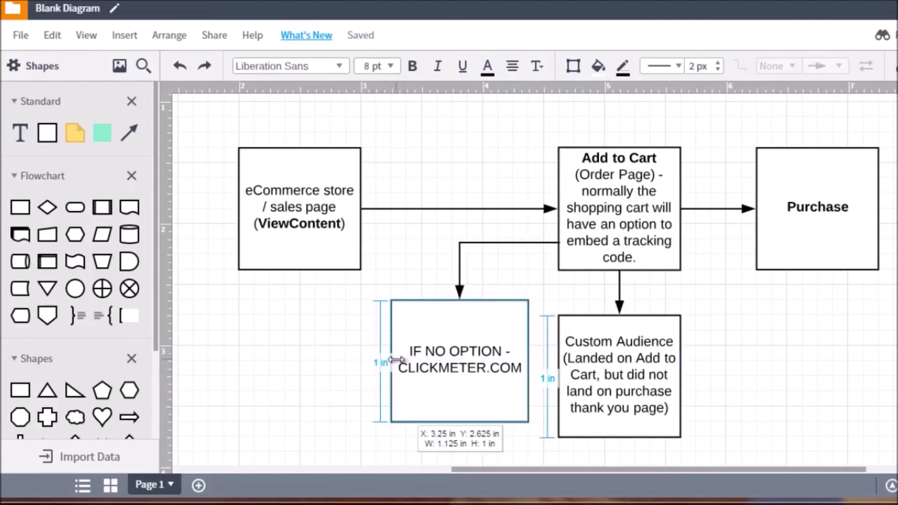
click(331, 337)
Insert "Front End" in regular weight before the bold "Purchase" text in the Purchase box
scroll(770, 305, down, 3)
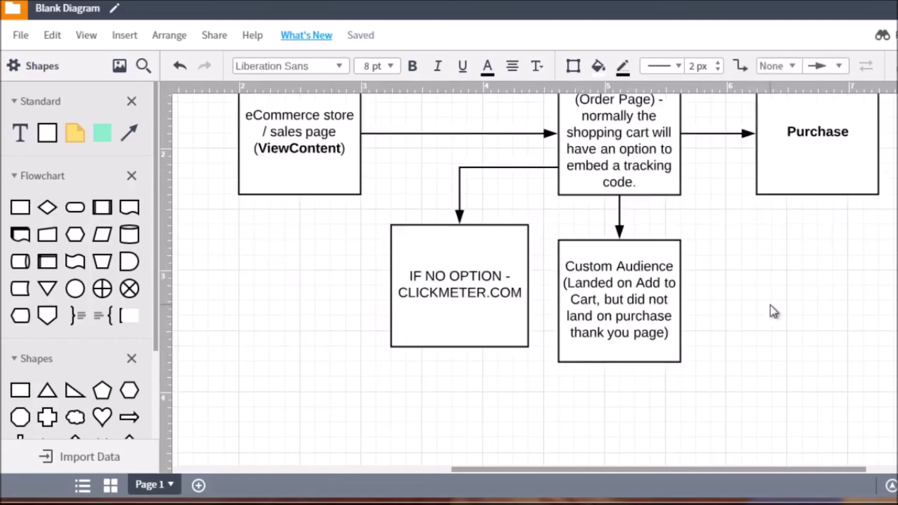
scroll(759, 313, up, 3)
click(842, 238)
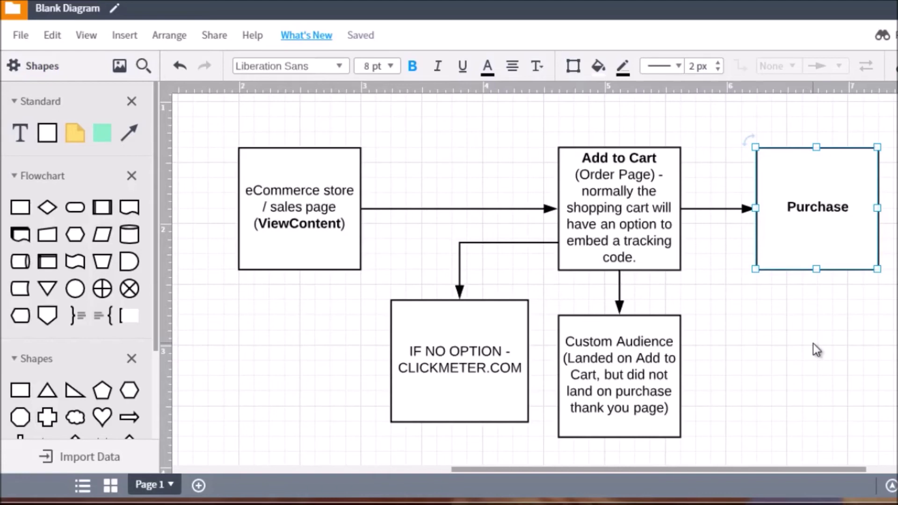
double_click(844, 214)
key(Left)
text(Front E)
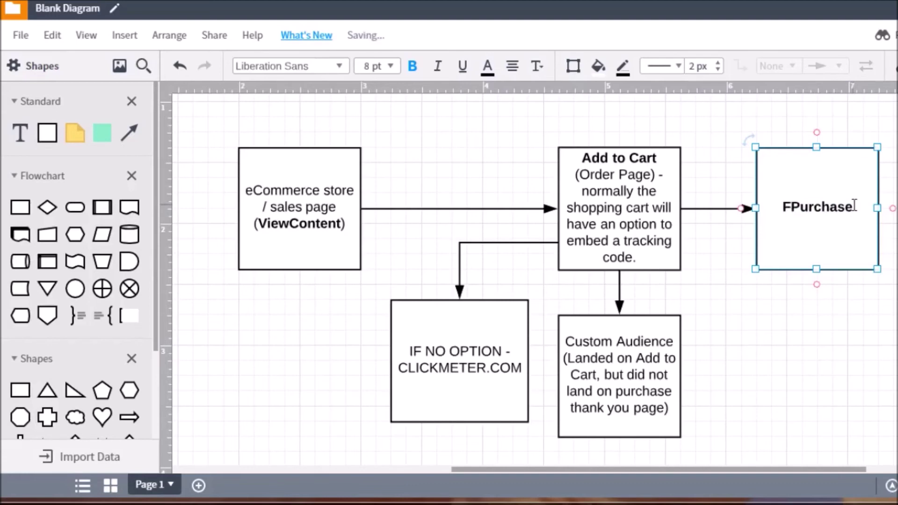
text(nd)
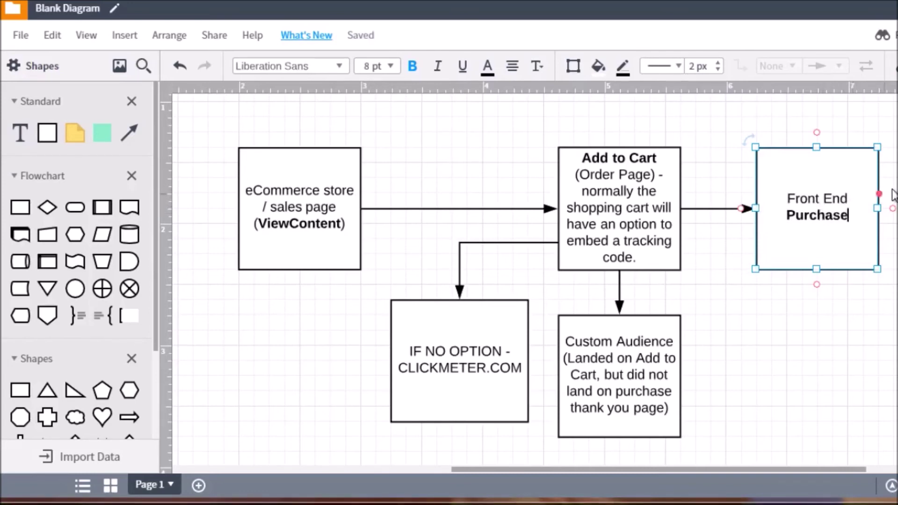
key(Escape)
Place a copy of the Front End Purchase box directly beneath the original, level with the Custom Audience box
drag(822, 202, 814, 320)
click(867, 215)
click(815, 301)
Replace all the text in the copied Front End Purchase box with "One Time Offer"
double_click(818, 301)
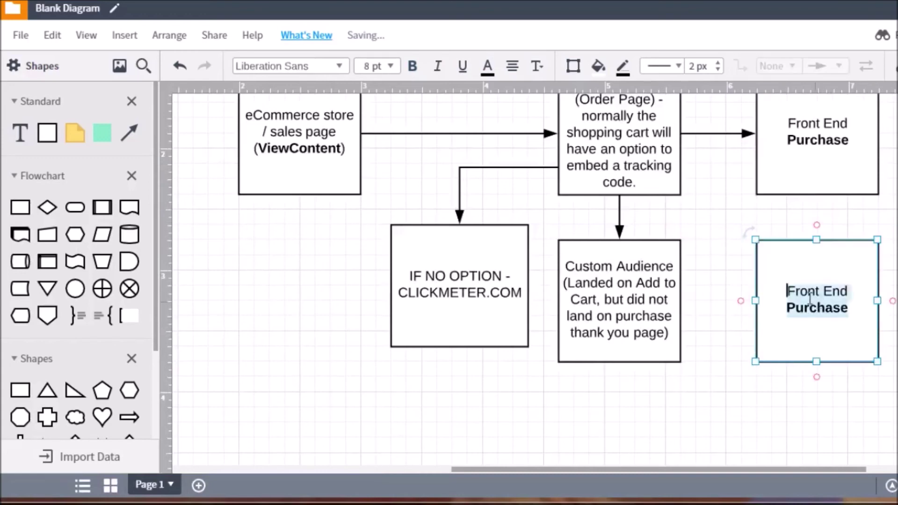
click(808, 297)
drag(783, 288, 856, 291)
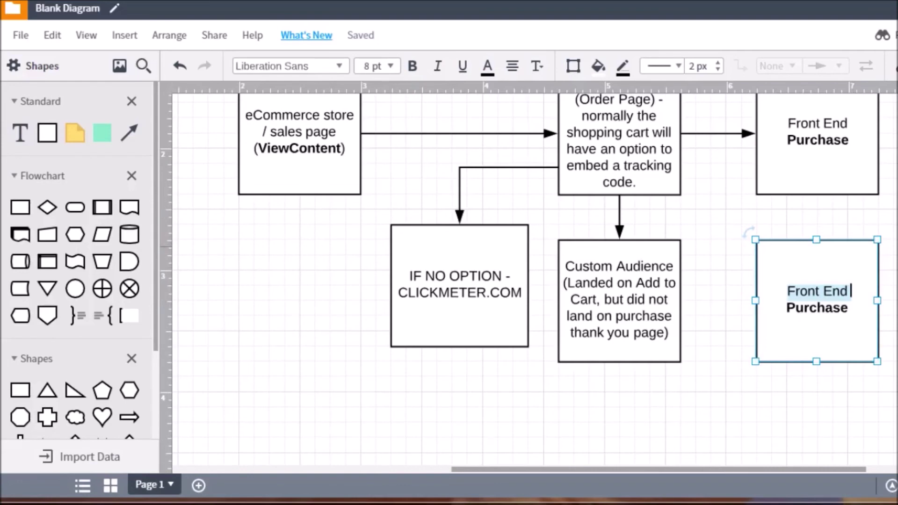
key(shift+Down)
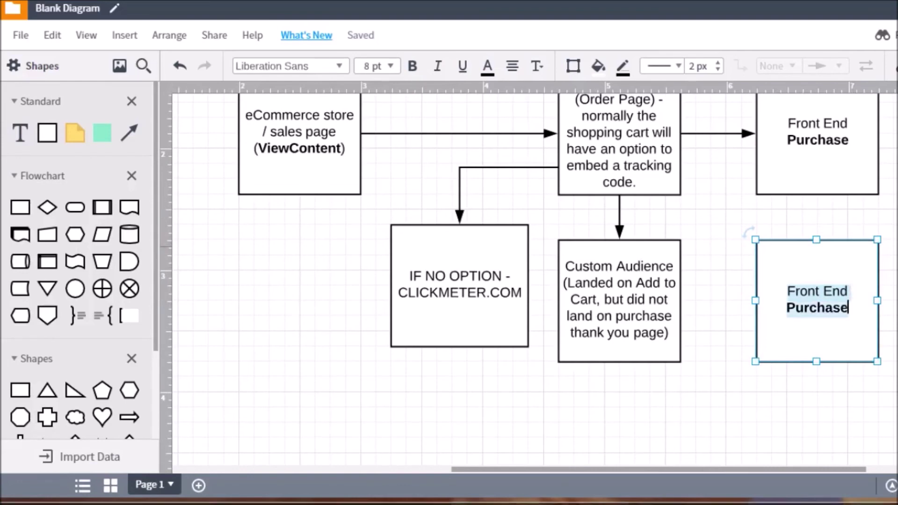
text(One)
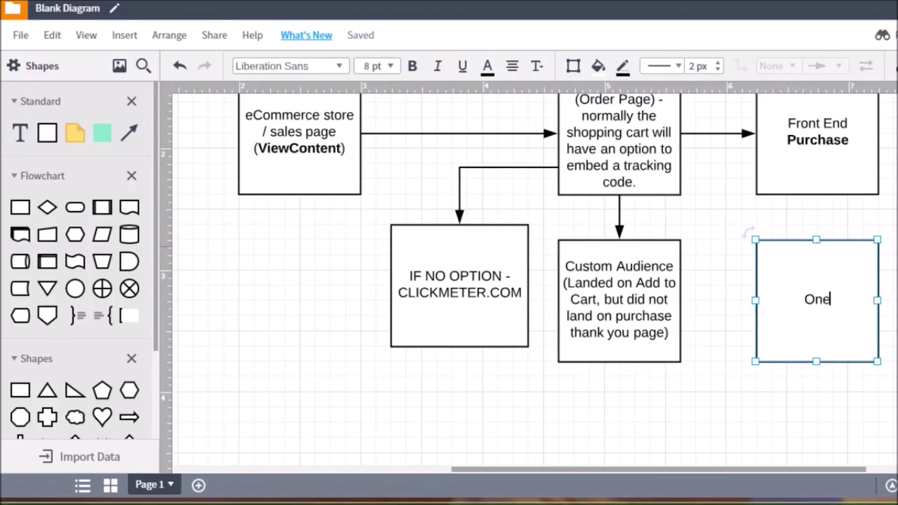
text( Time Offer)
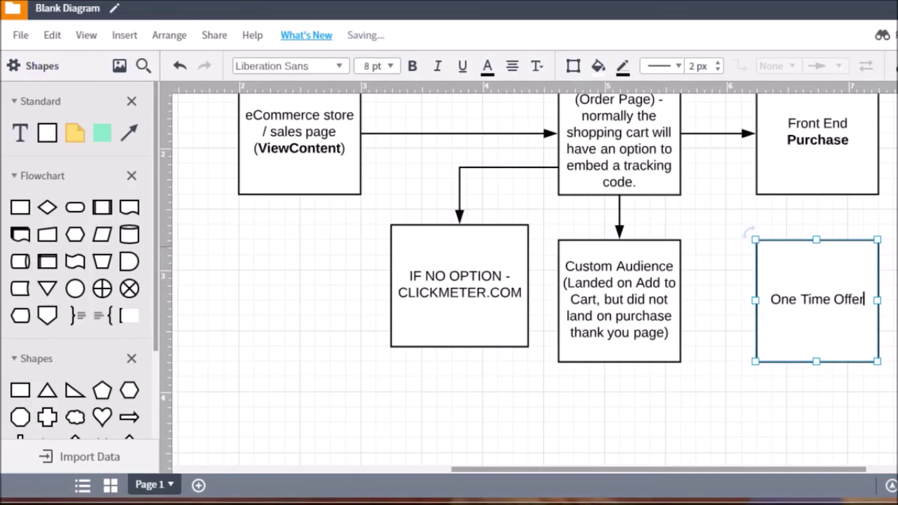
Add "OTO1" in bold on a second line of the One Time Offer box
key(Return)
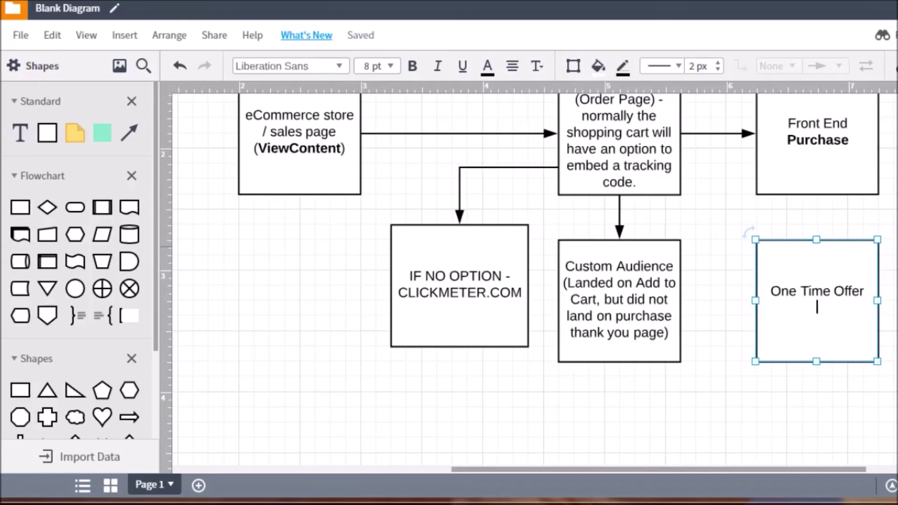
text(OTO1)
key(shift+Right)
key(shift+Right)
key(shift+Right)
key(shift+Right)
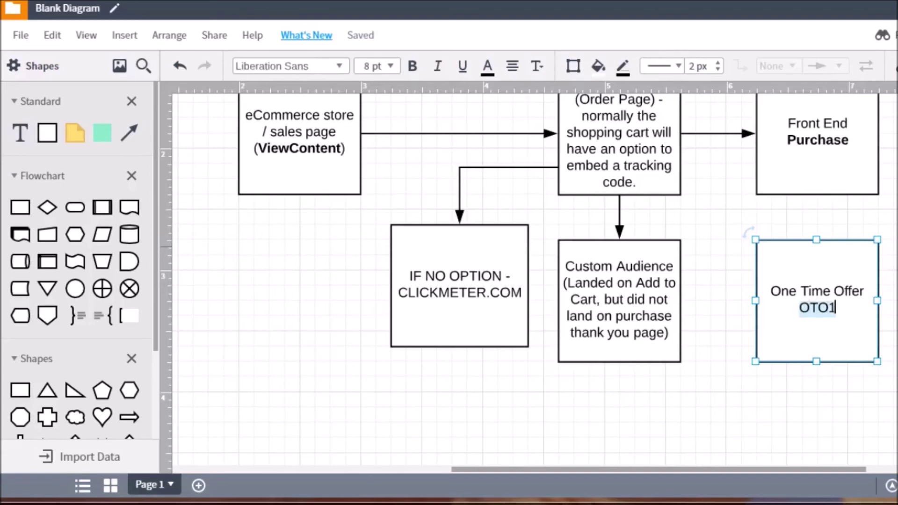
key(ctrl+b)
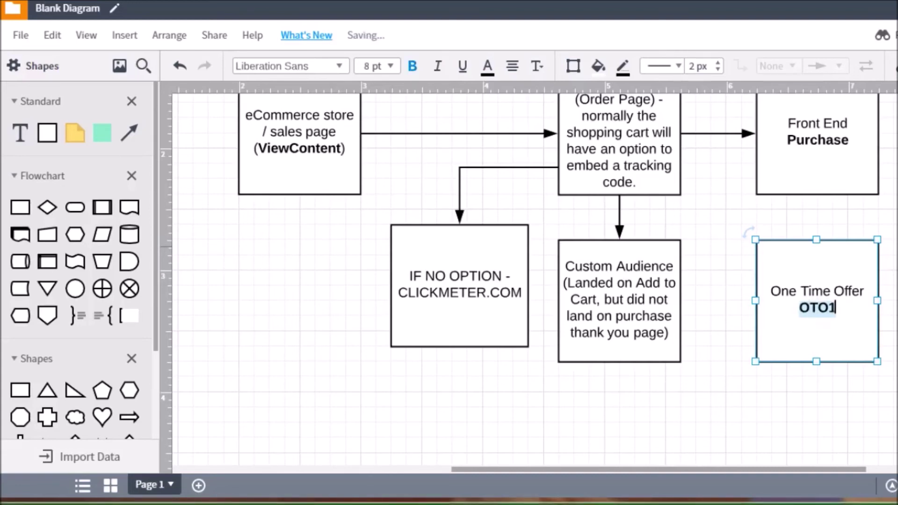
key(Escape)
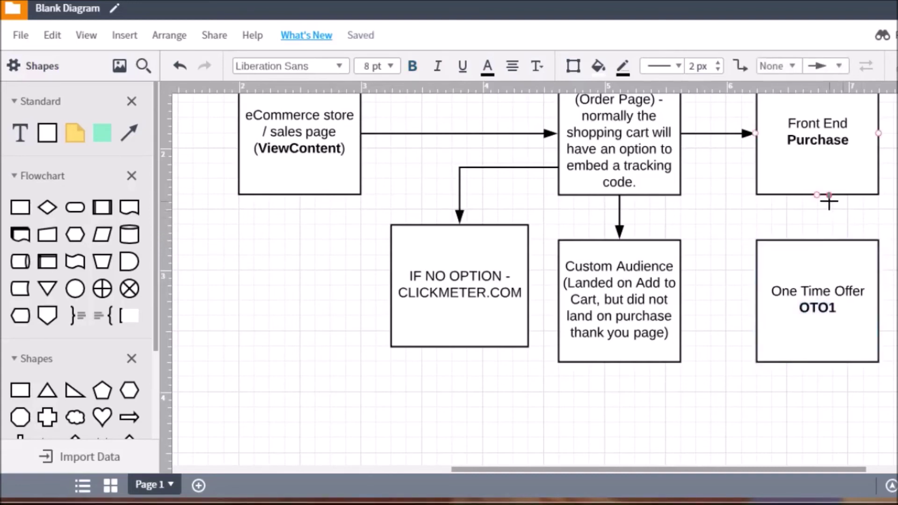
Draw an arrow from the bottom of the Front End Purchase box down to the One Time Offer box
drag(816, 195, 817, 239)
click(826, 272)
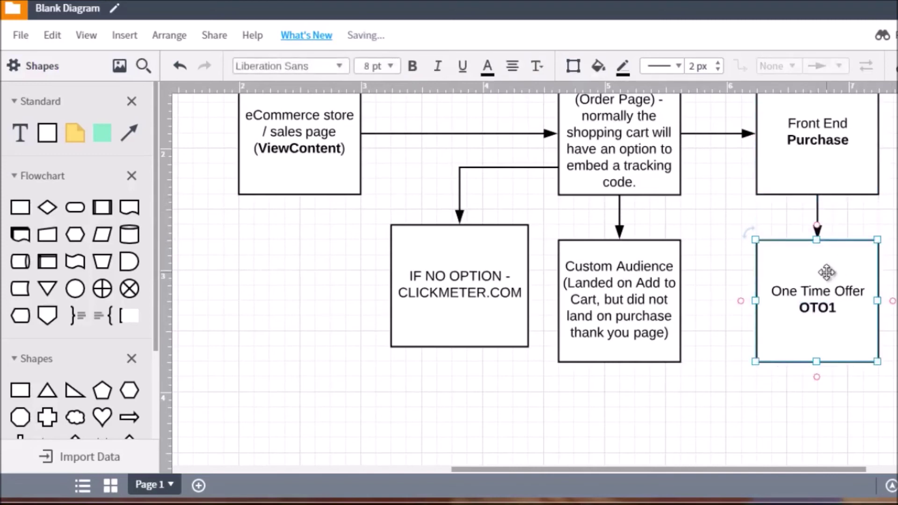
click(649, 285)
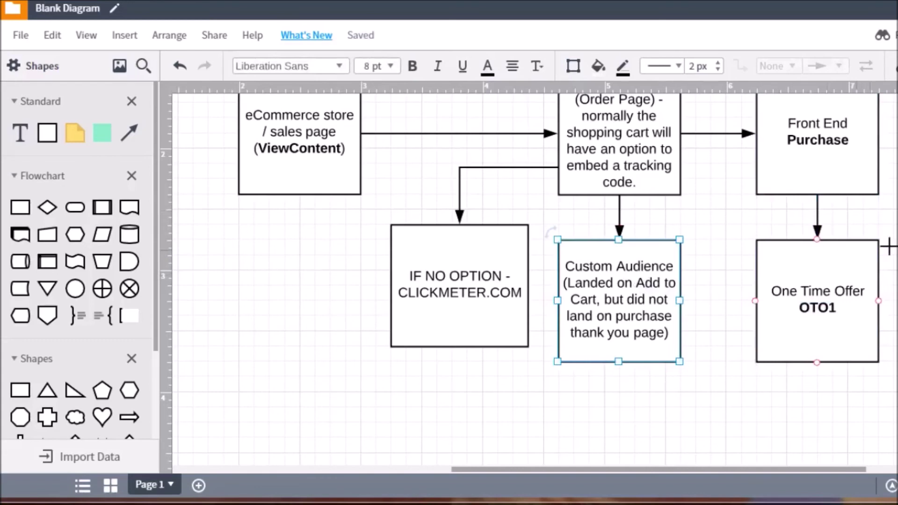
scroll(894, 247, up, 2)
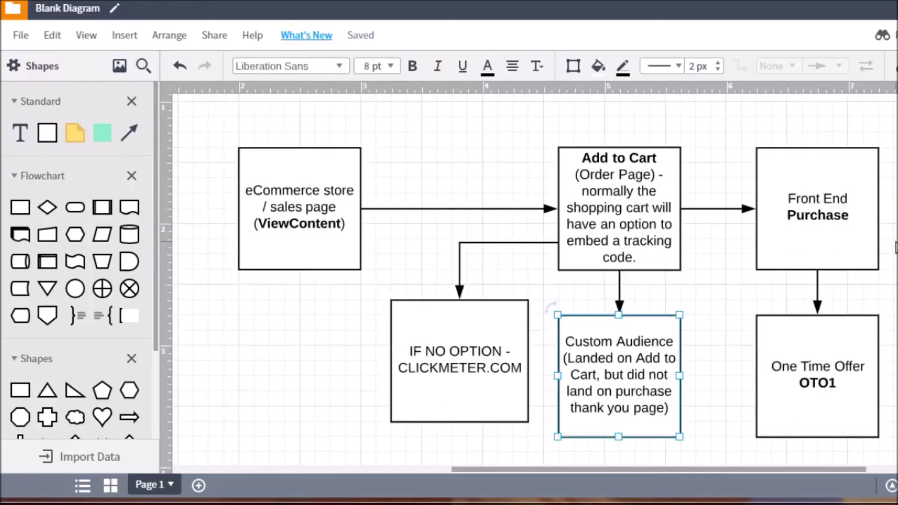
click(846, 213)
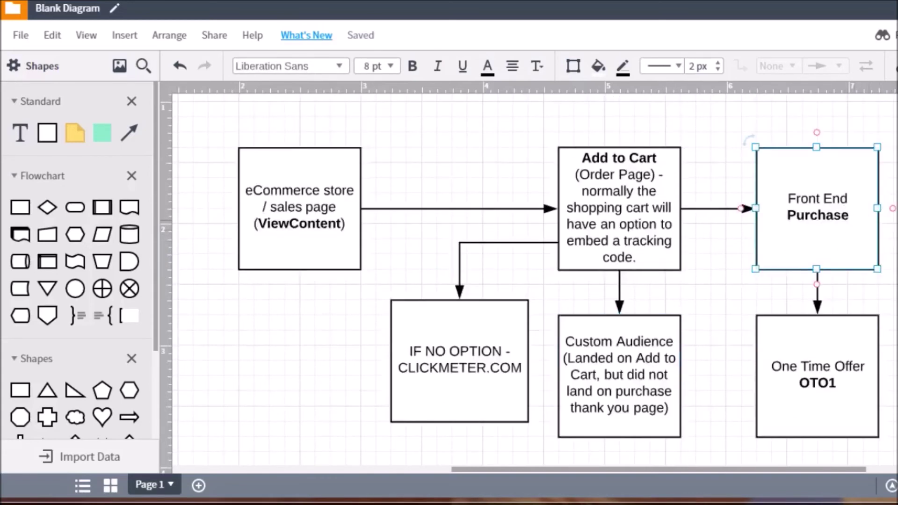
scroll(858, 271, down, 2)
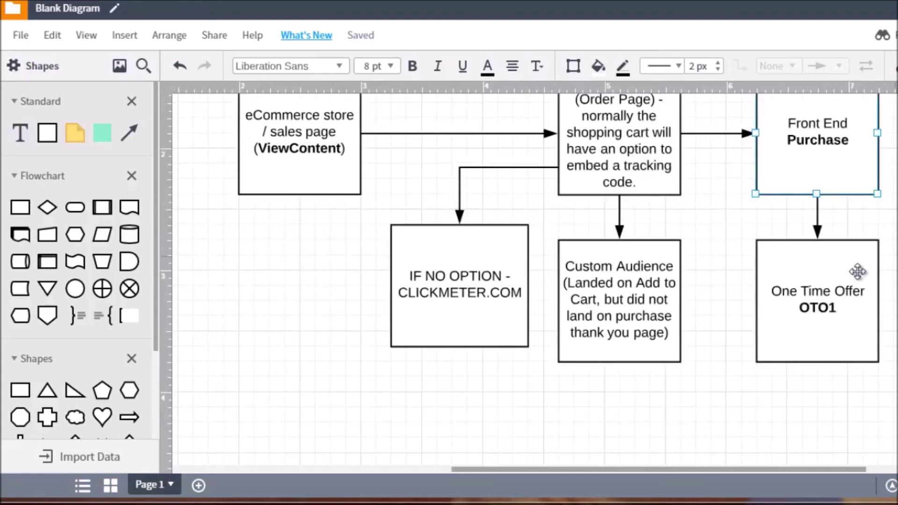
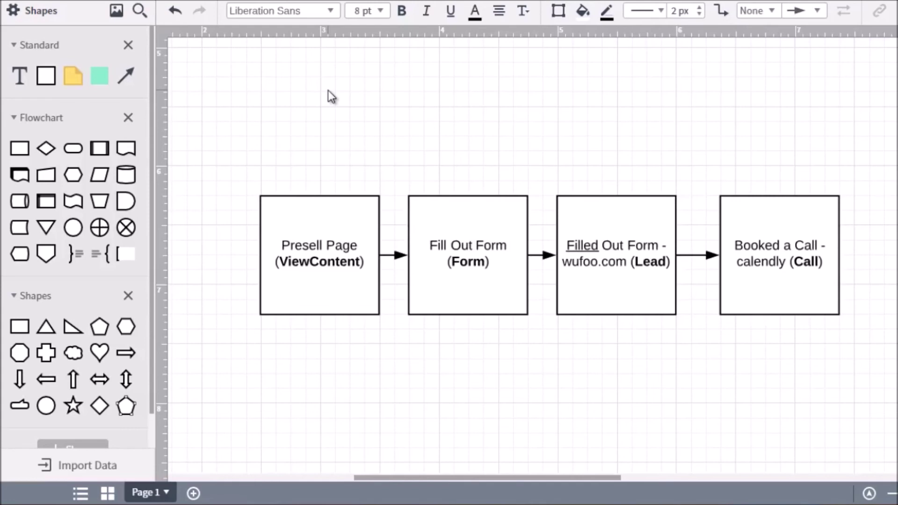
click(299, 224)
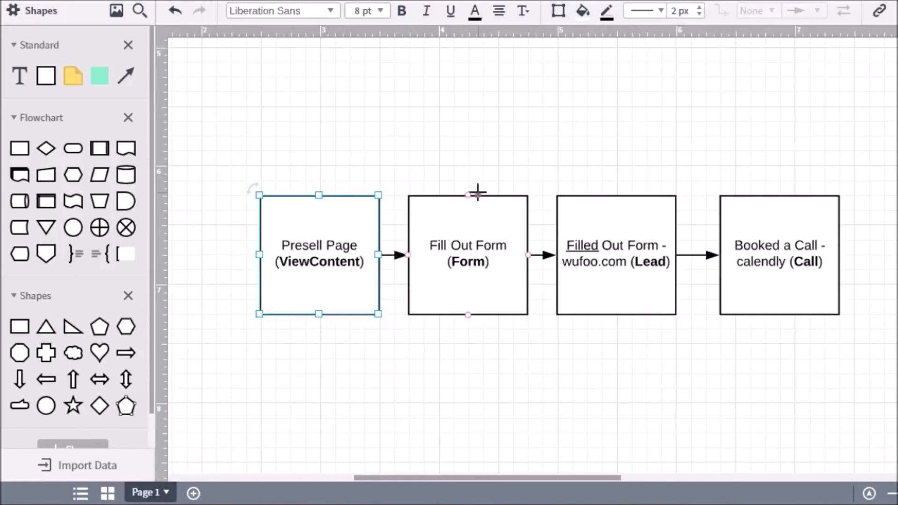
click(223, 219)
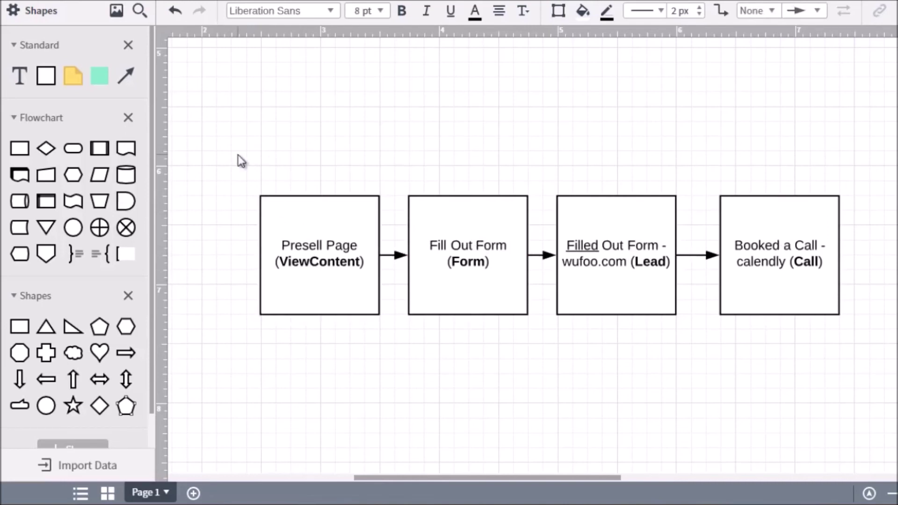
click(293, 231)
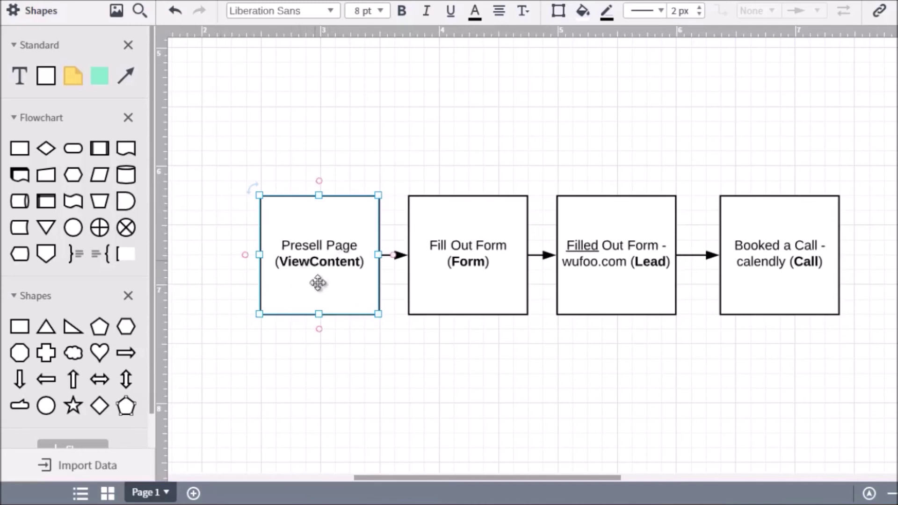
Move "wufoo.com" from the Filled Out Form box to its own line above "(Form)" in the Fill Out Form box
click(424, 257)
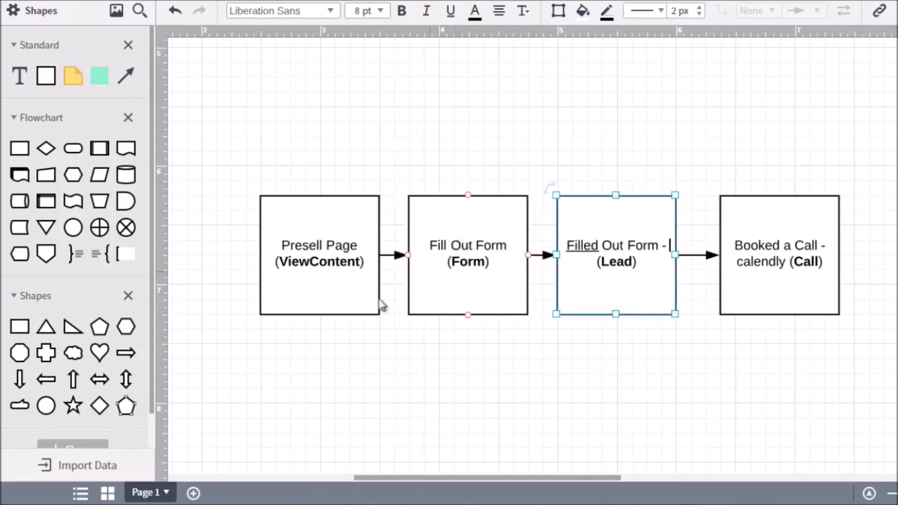
double_click(475, 247)
click(509, 247)
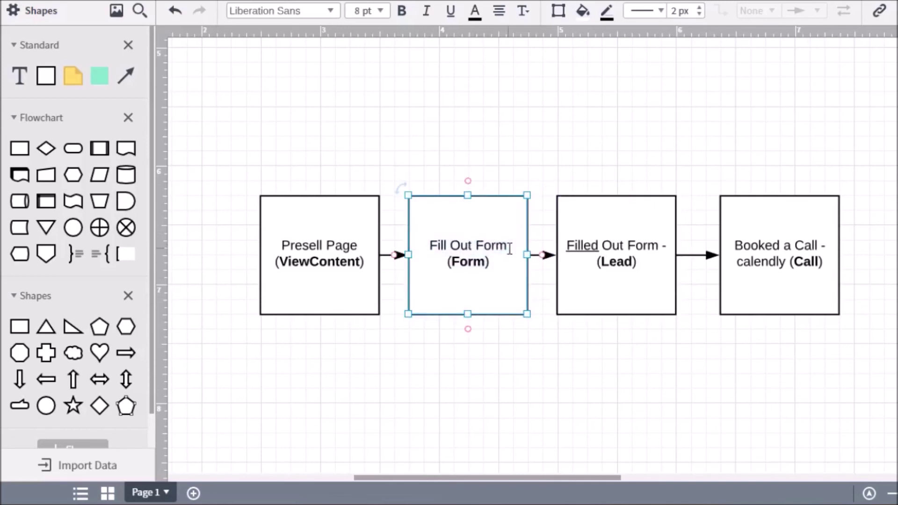
text(wufoo.com)
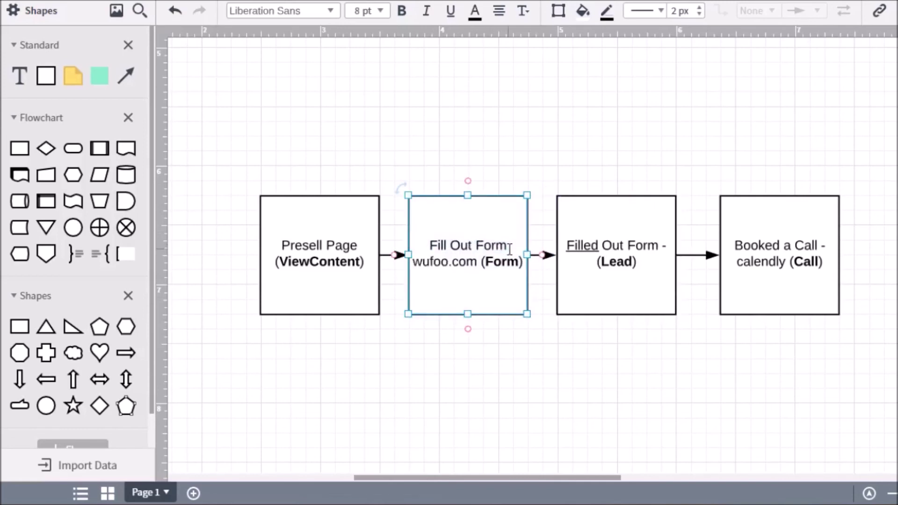
key(Return)
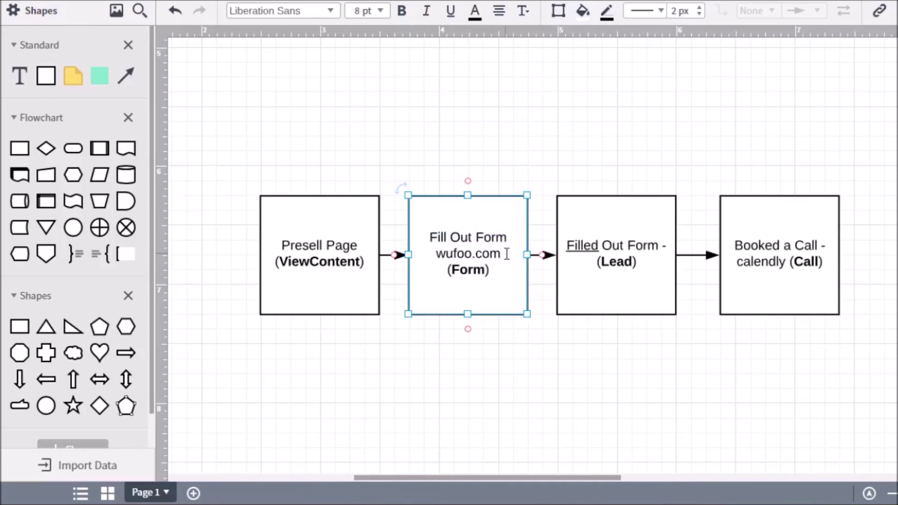
click(449, 145)
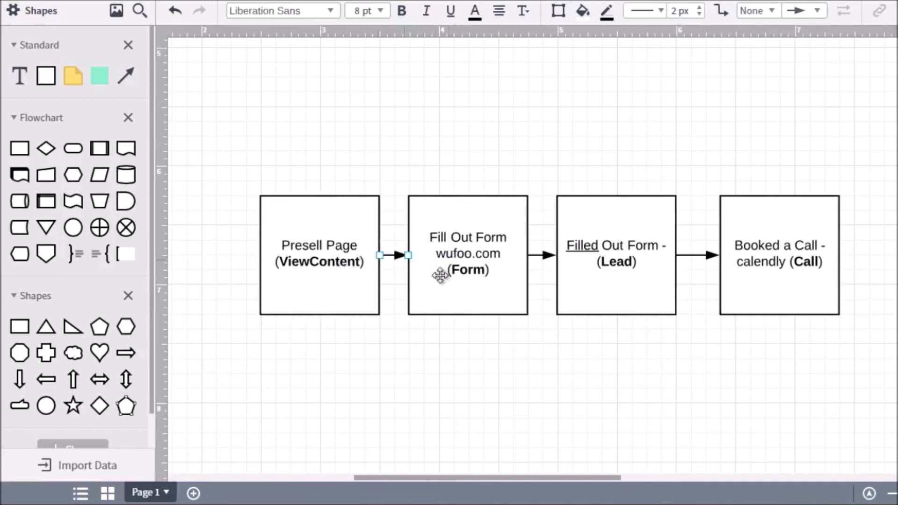
click(462, 269)
double_click(462, 268)
click(454, 269)
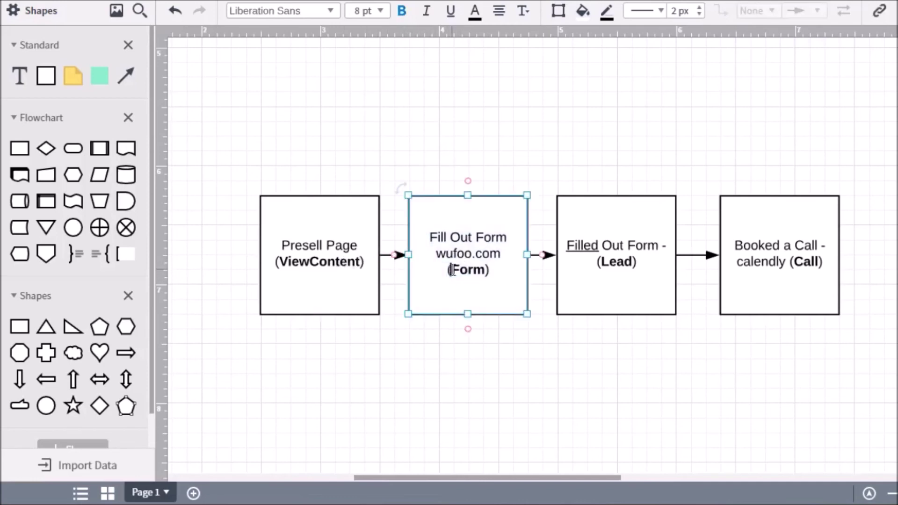
double_click(483, 271)
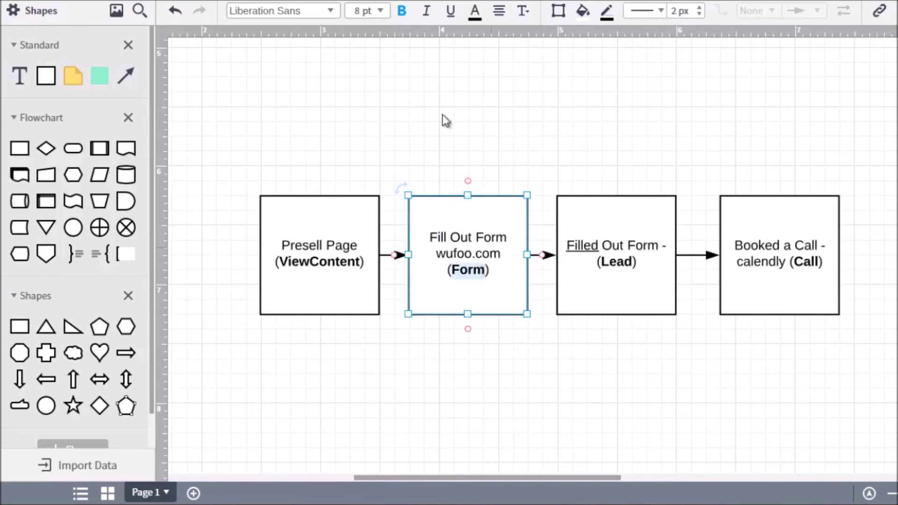
click(428, 115)
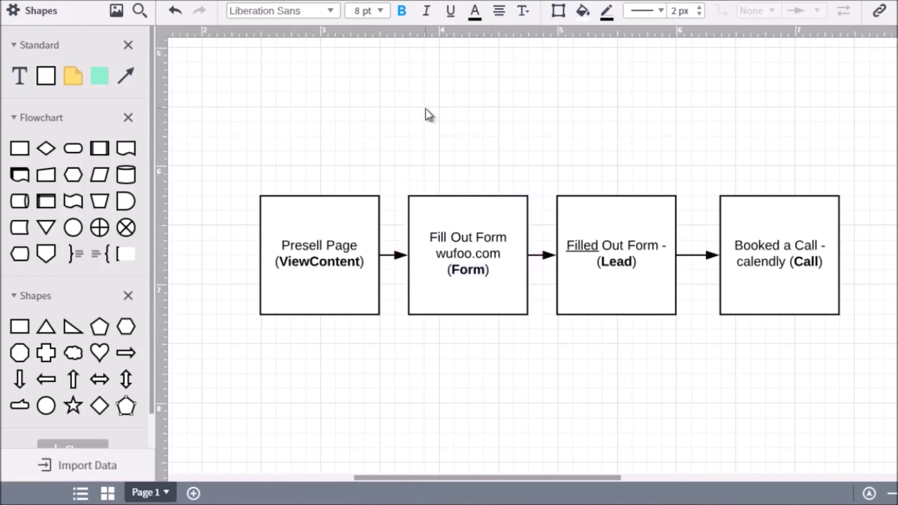
Examine the presell-to-call funnel box by box: Presell Page, Fill Out Form, Filled Out Form and Booked a Call
click(486, 294)
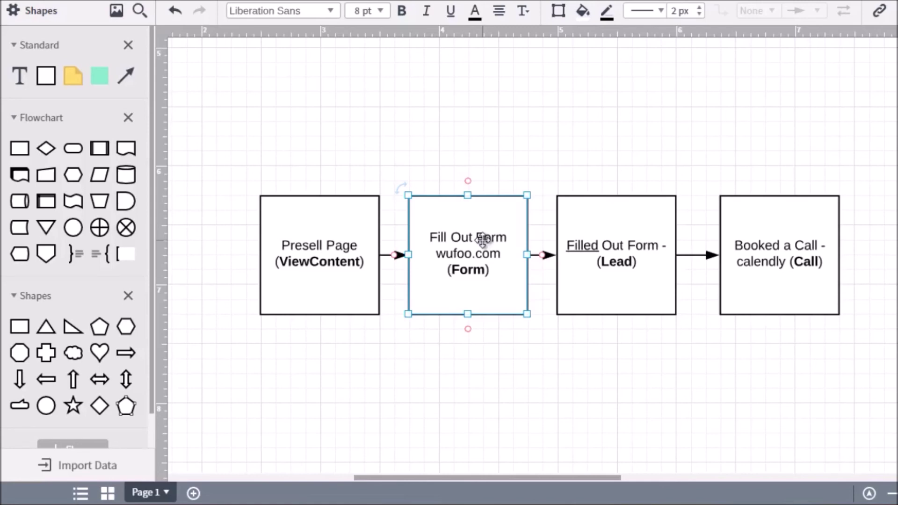
click(637, 240)
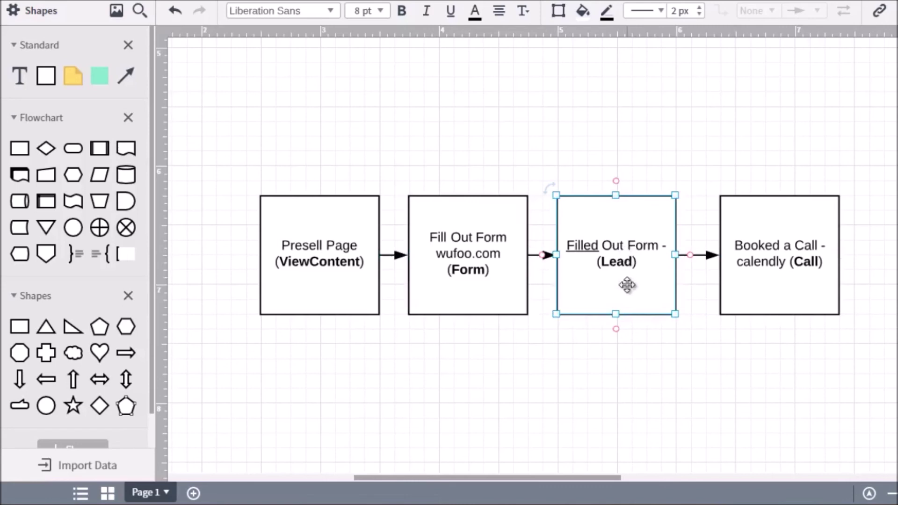
double_click(614, 263)
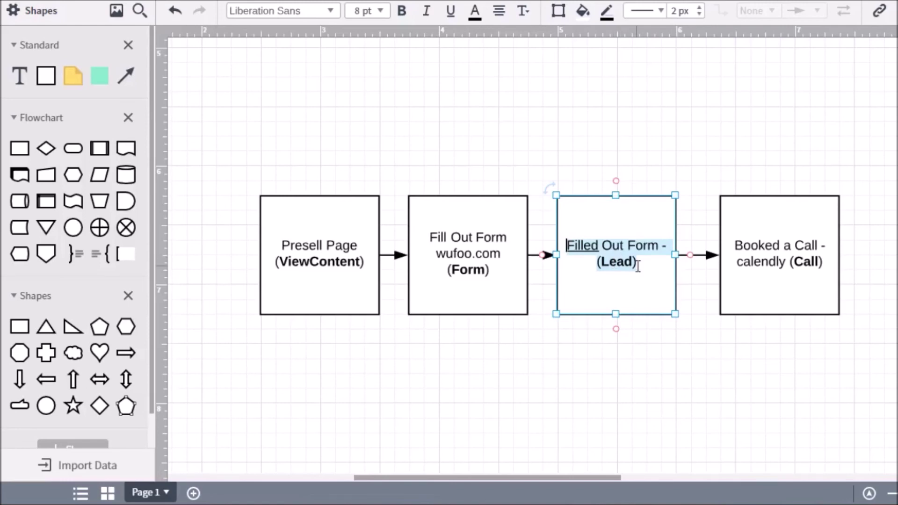
key(Escape)
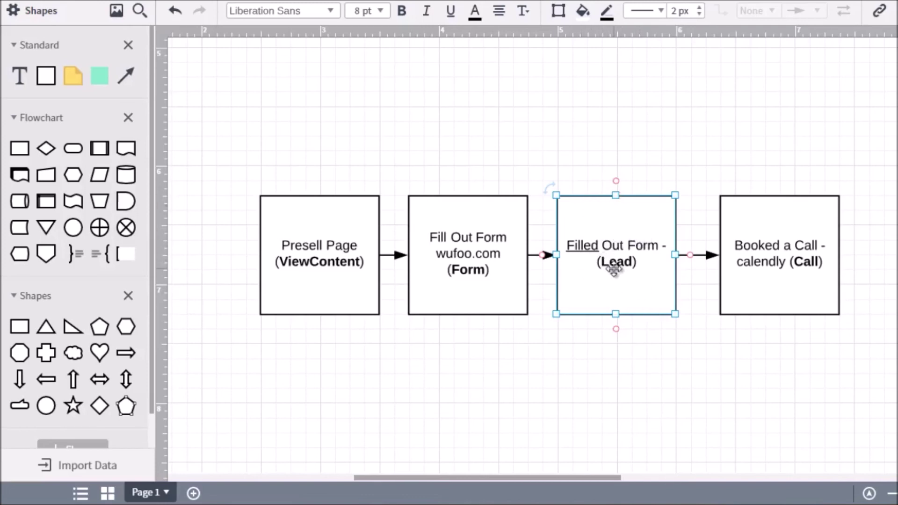
click(795, 218)
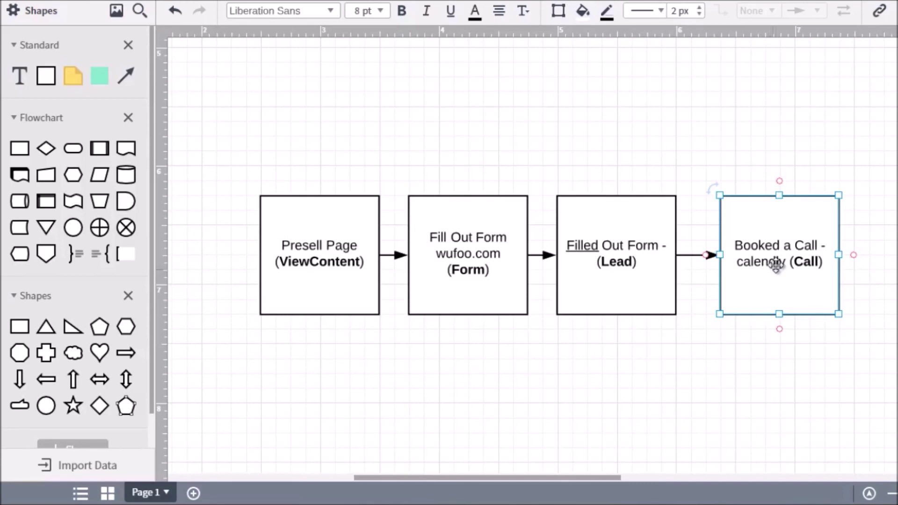
click(877, 180)
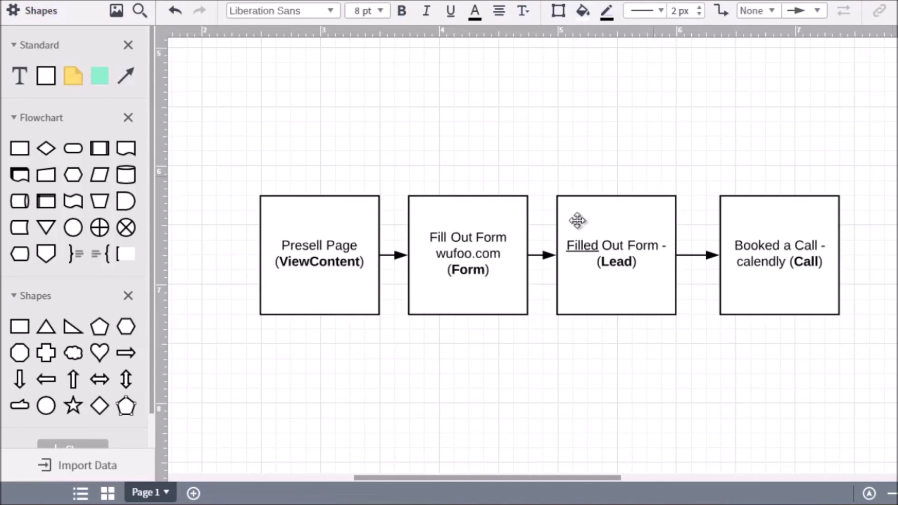
click(572, 245)
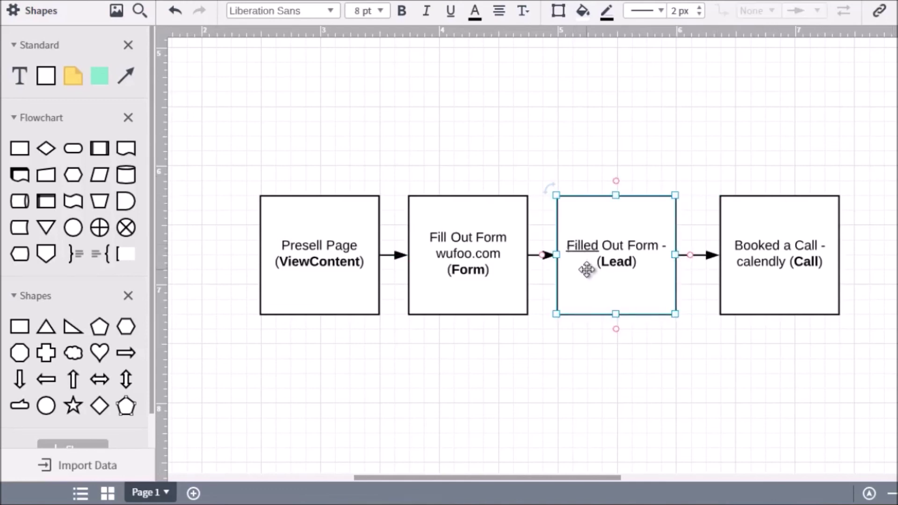
scroll(587, 259, down, 2)
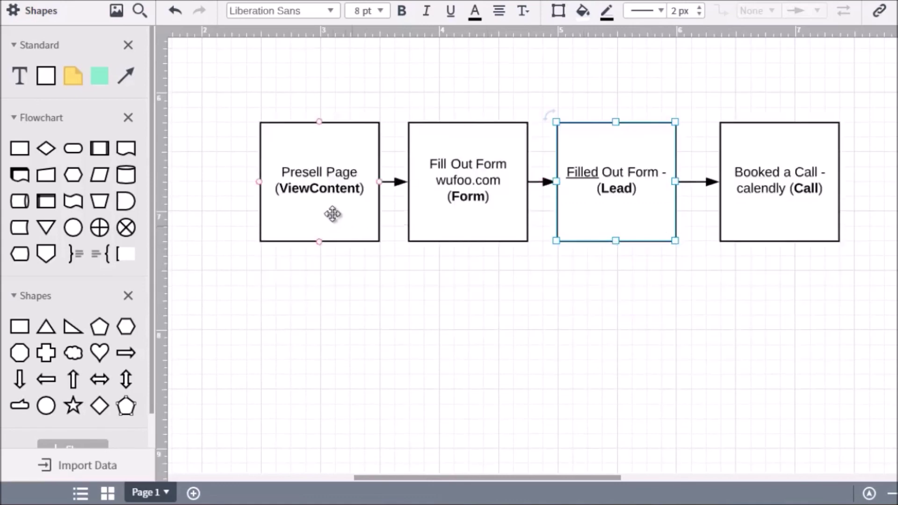
click(332, 208)
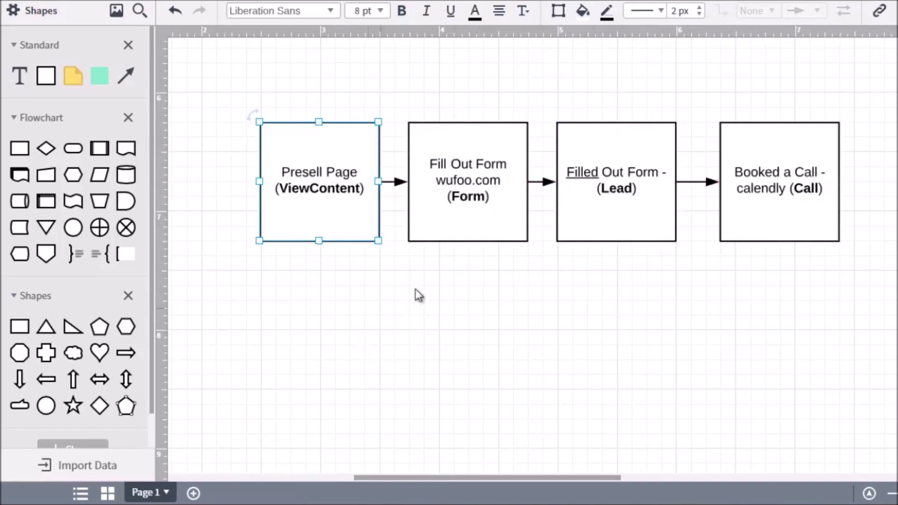
click(492, 216)
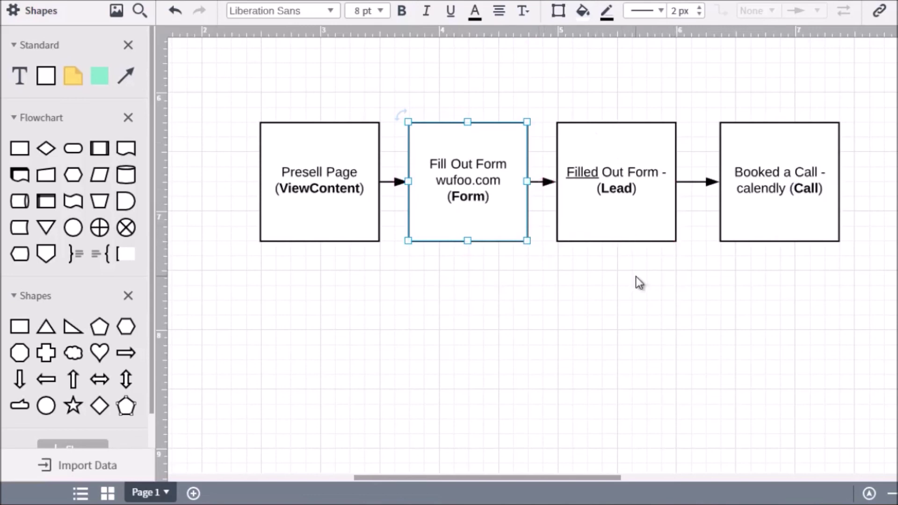
click(781, 182)
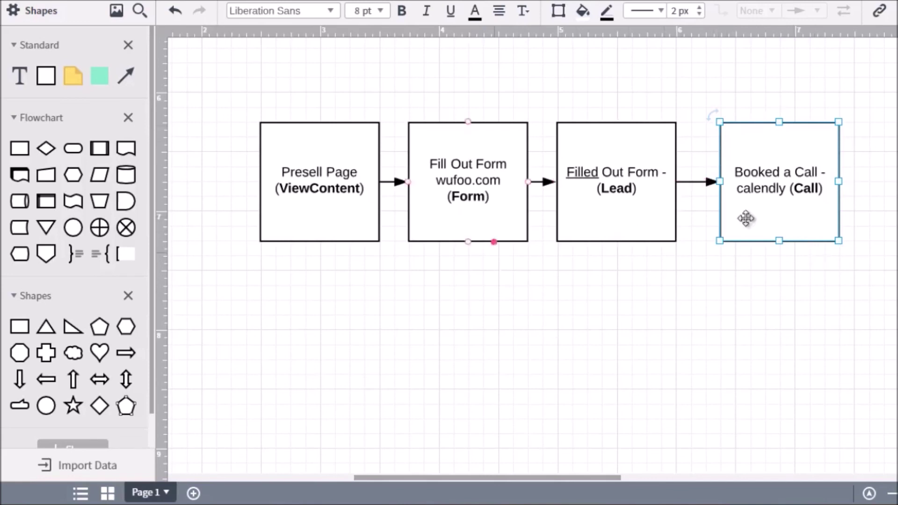
click(861, 243)
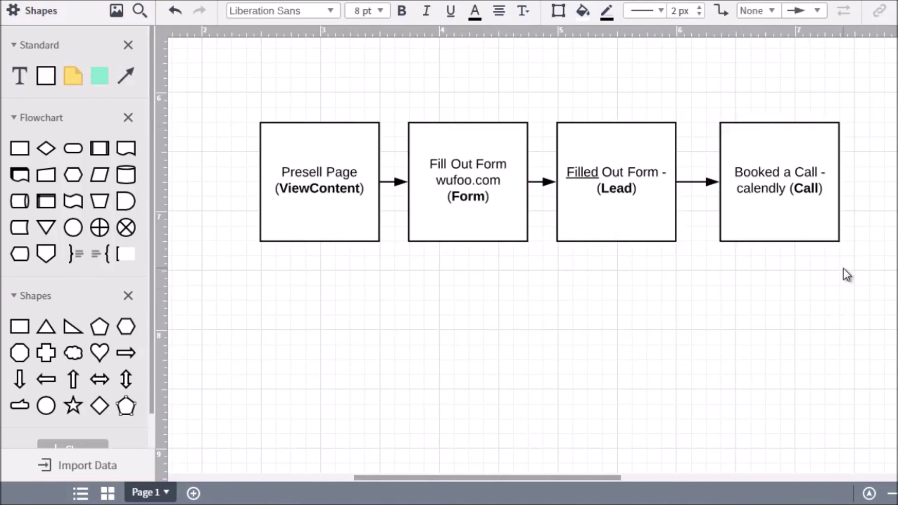
click(318, 171)
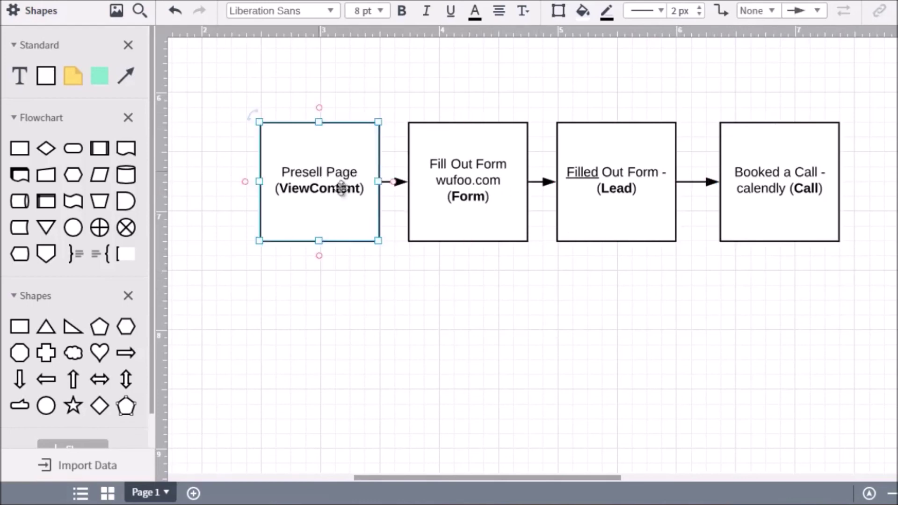
click(473, 204)
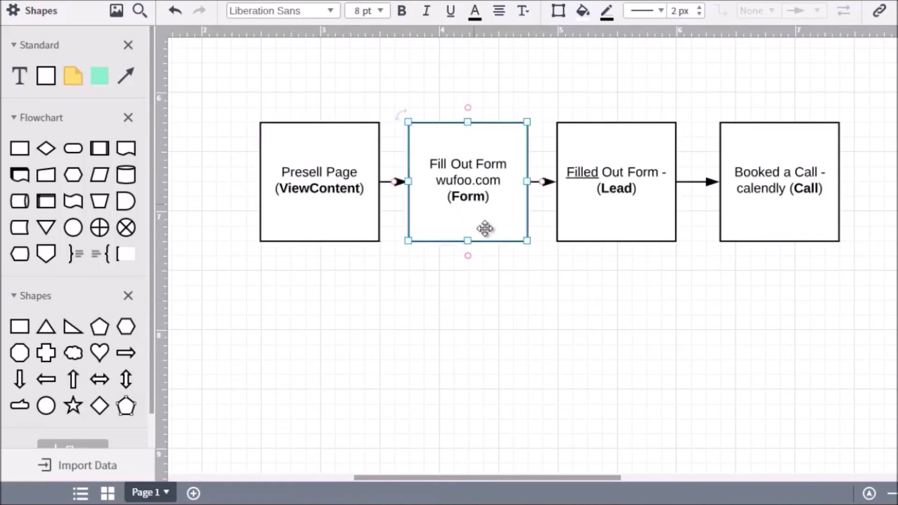
Select the Presell Page, Fill Out Form and Filled Out Form boxes together with all three connecting arrows
drag(210, 75, 665, 280)
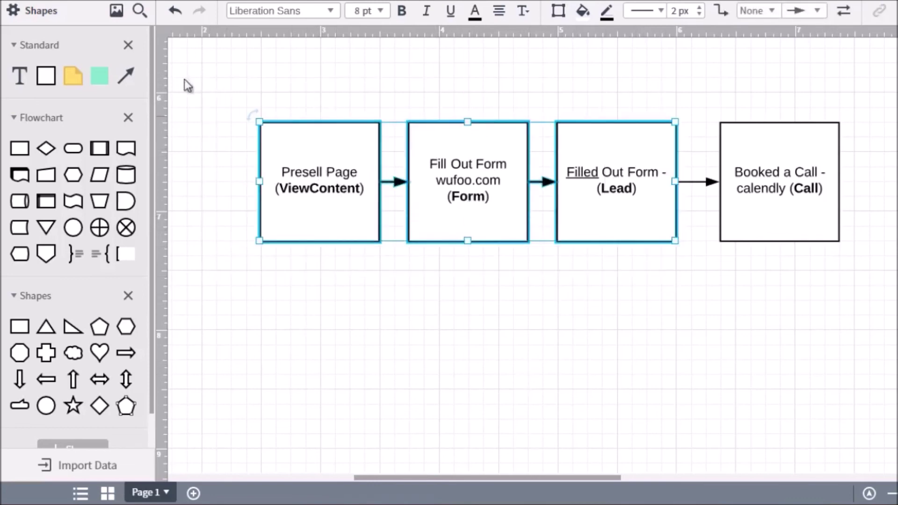
click(253, 117)
drag(226, 76, 888, 347)
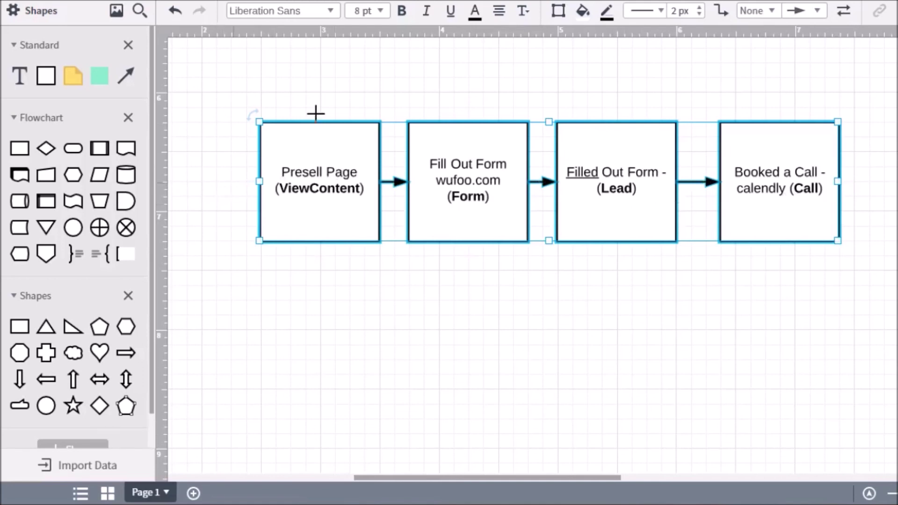
click(220, 97)
drag(802, 208, 710, 317)
drag(206, 91, 703, 313)
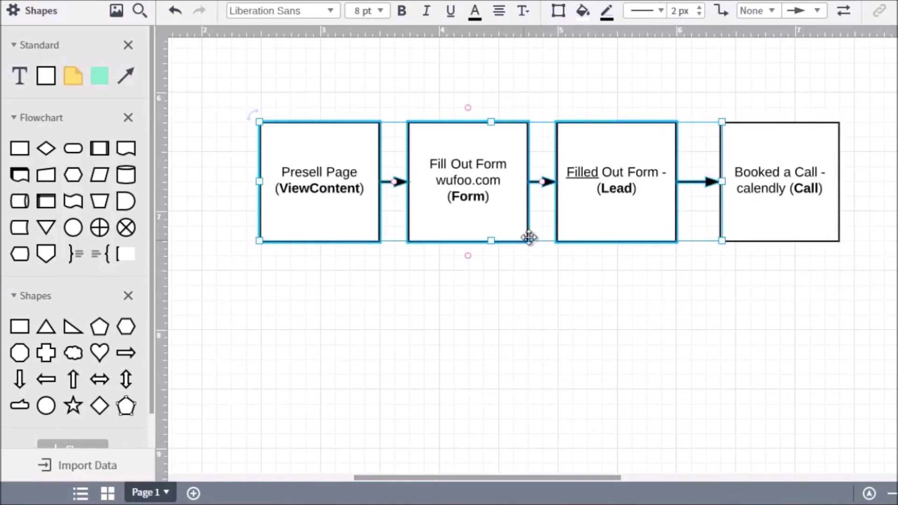
Switch to Notepad and highlight the ViewContent event name in the first Facebook Pixel code block
key(alt+Tab)
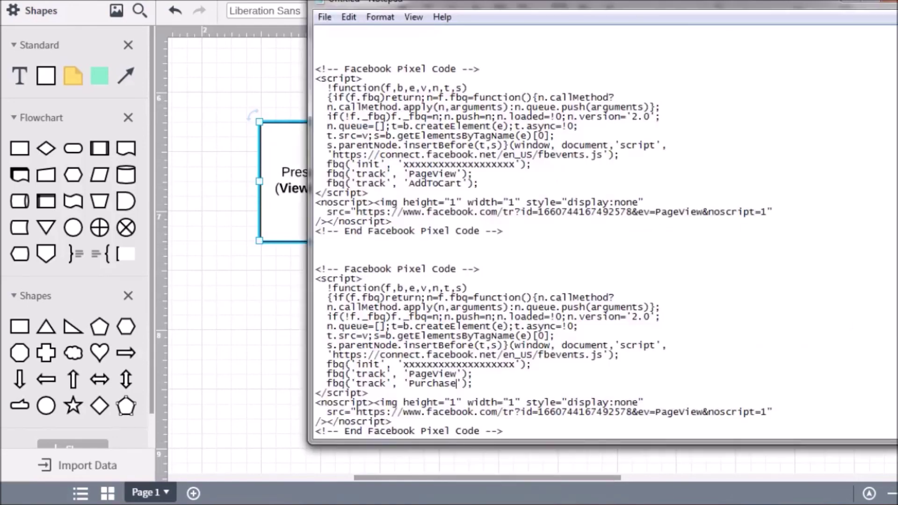
scroll(451, 158, up, 7)
scroll(441, 201, down, 3)
scroll(442, 196, up, 3)
drag(455, 136, 474, 146)
click(410, 147)
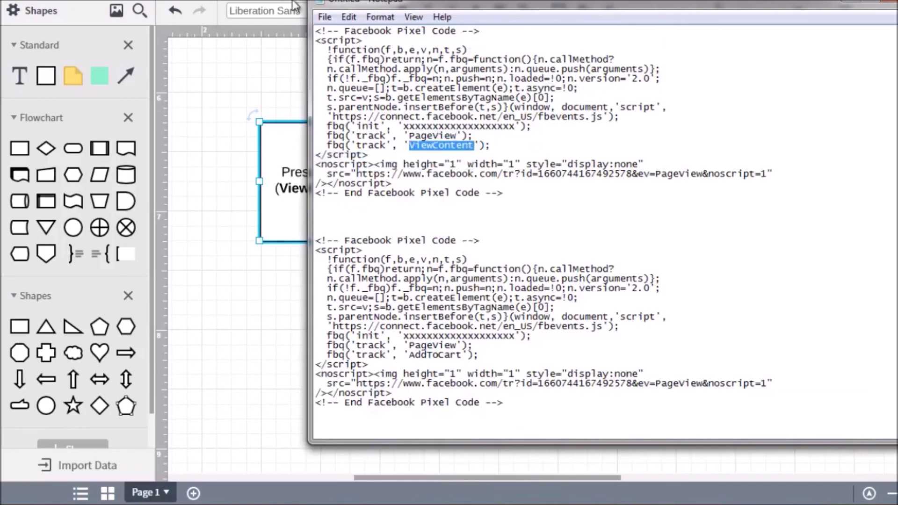
click(188, 211)
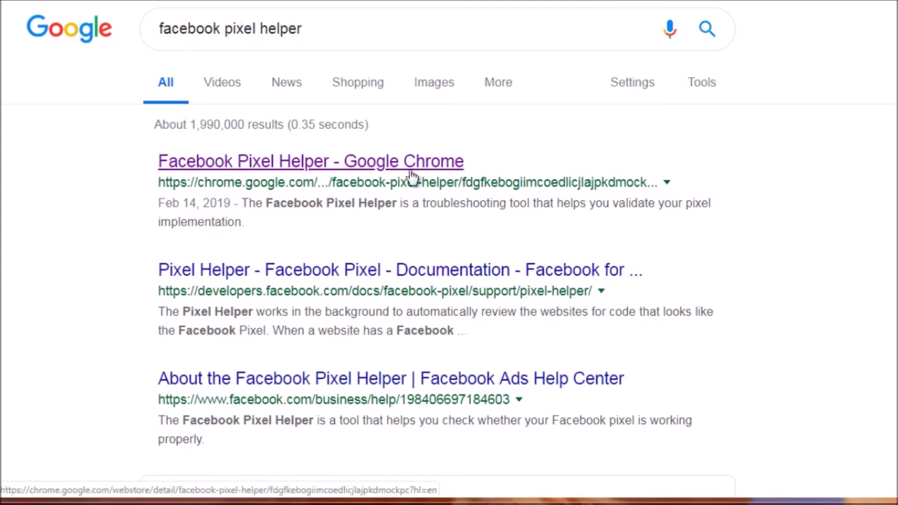
Open the Facebook Pixel Helper result in the Chrome Web Store and look through its screenshots and overview
click(345, 164)
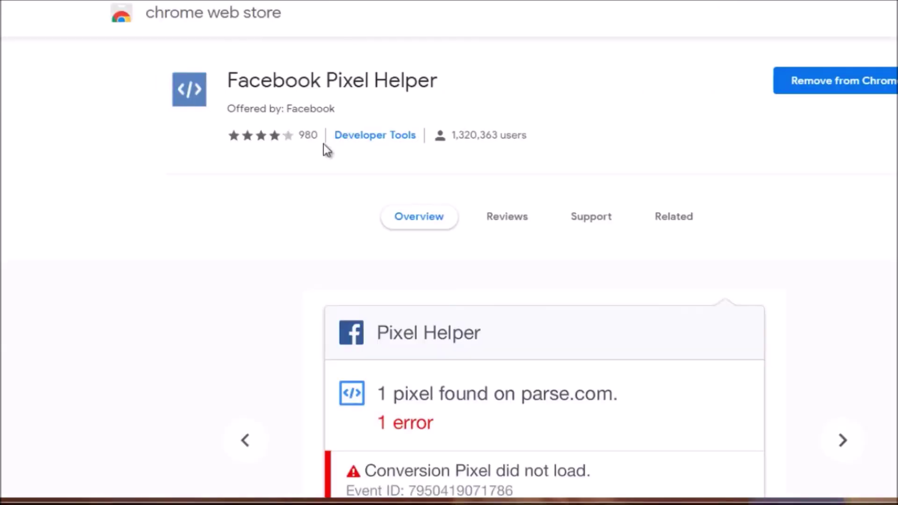
scroll(303, 205, down, 3)
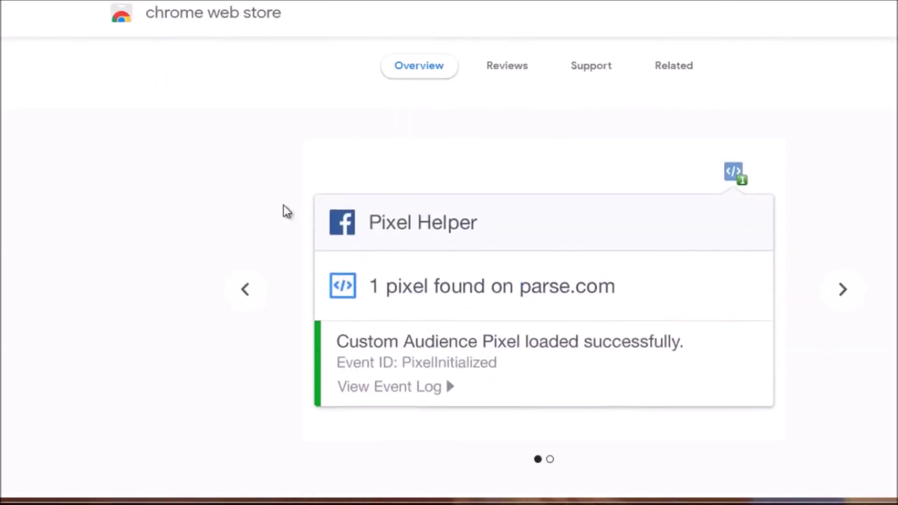
scroll(269, 206, down, 2)
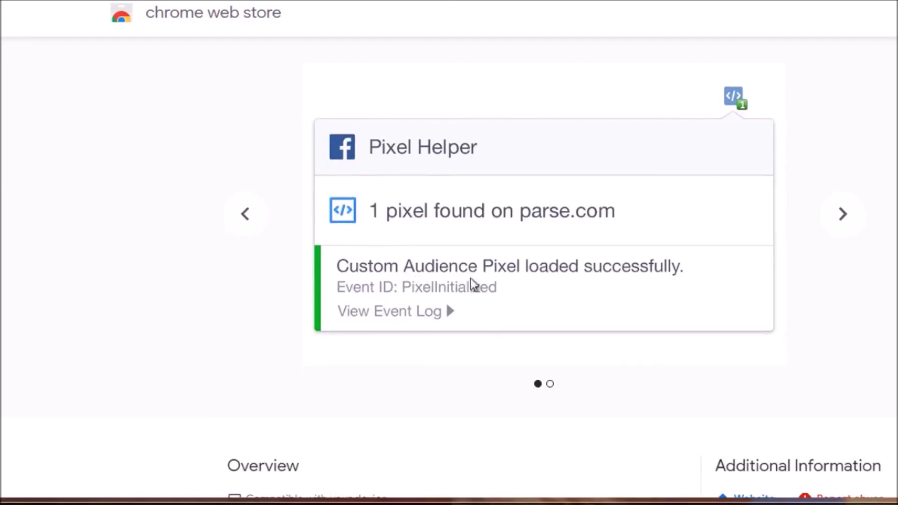
scroll(433, 262, down, 3)
scroll(435, 261, down, 3)
scroll(433, 261, up, 10)
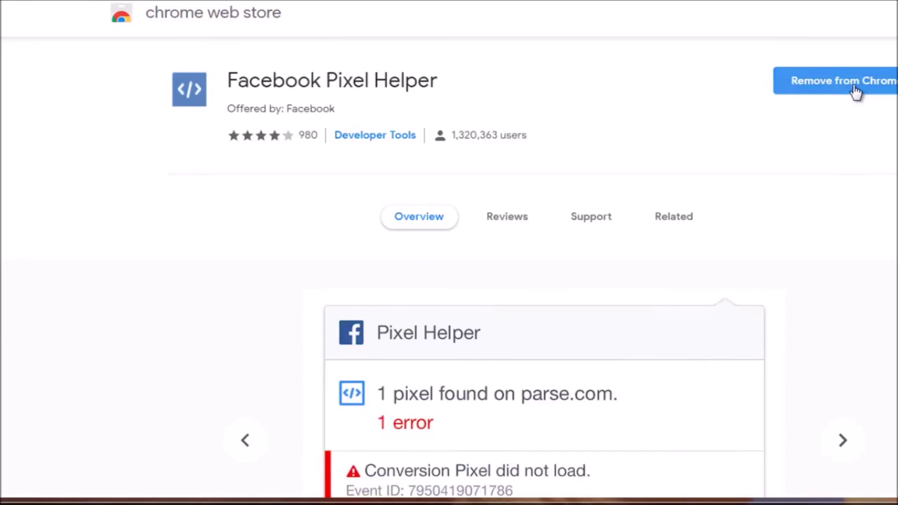
click(824, 74)
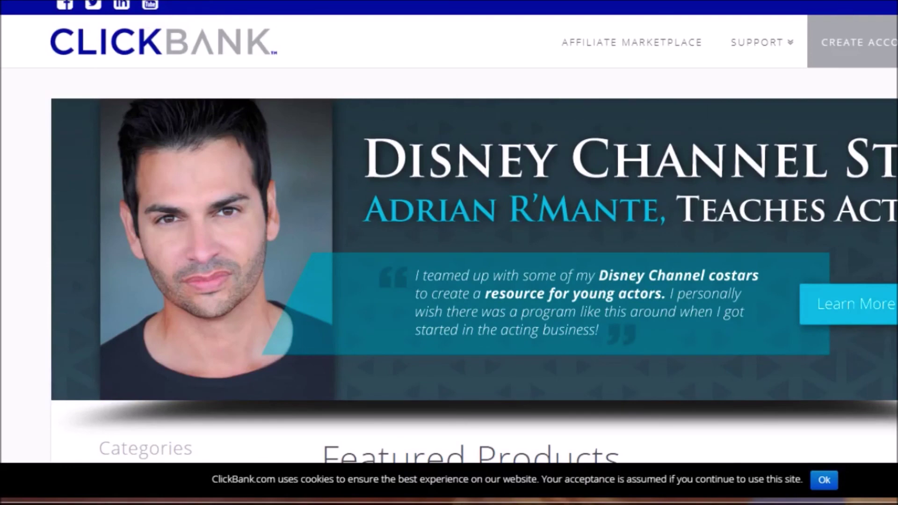
Check clickbank.com with the Facebook Pixel Helper extension and inspect the event info of the first PageView
key(alt+f)
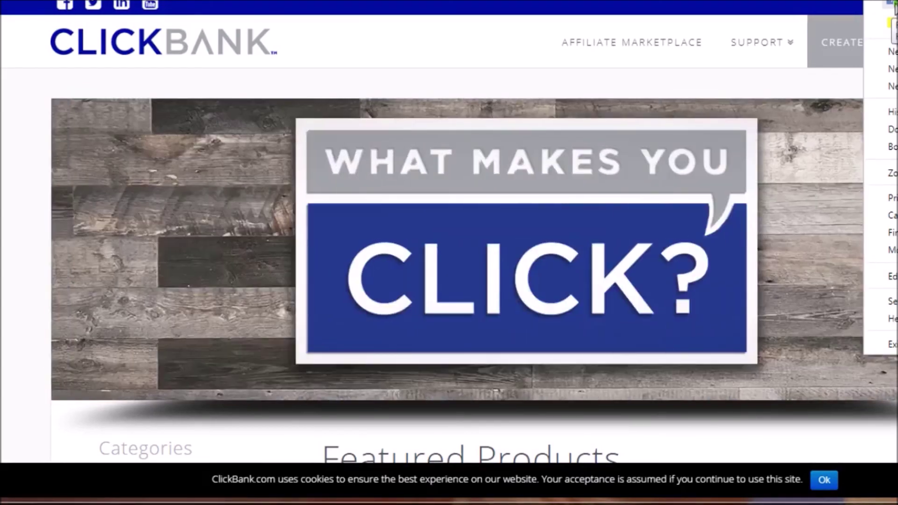
click(894, 6)
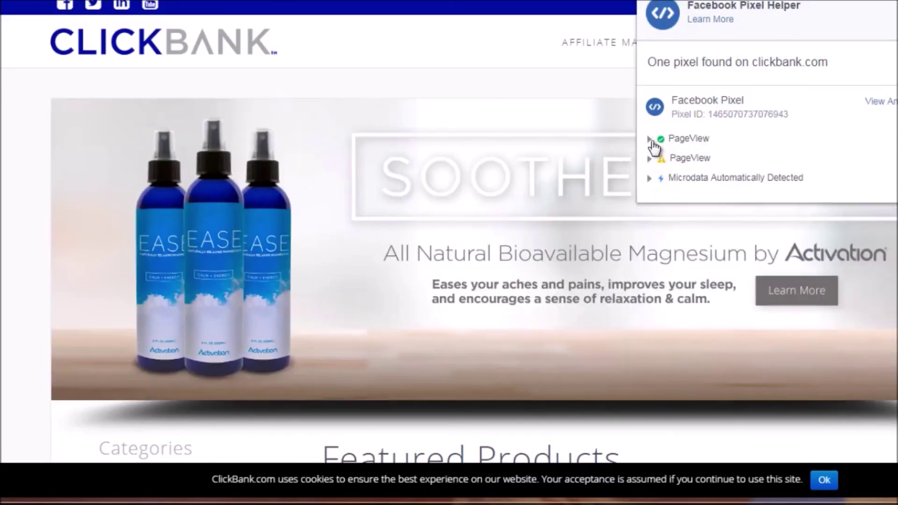
click(649, 139)
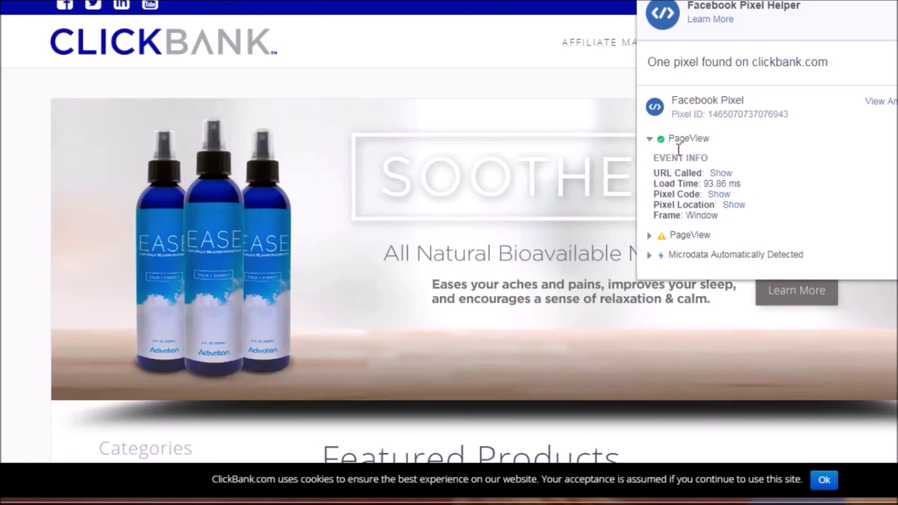
click(649, 139)
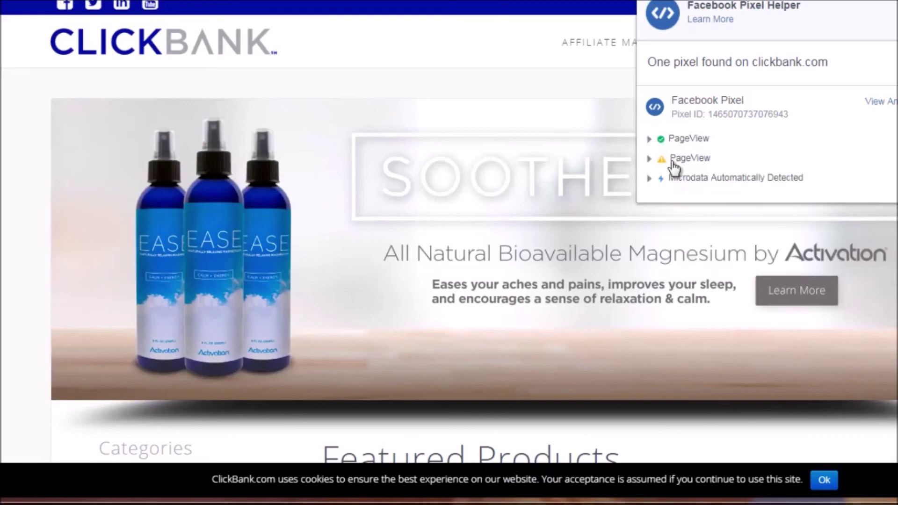